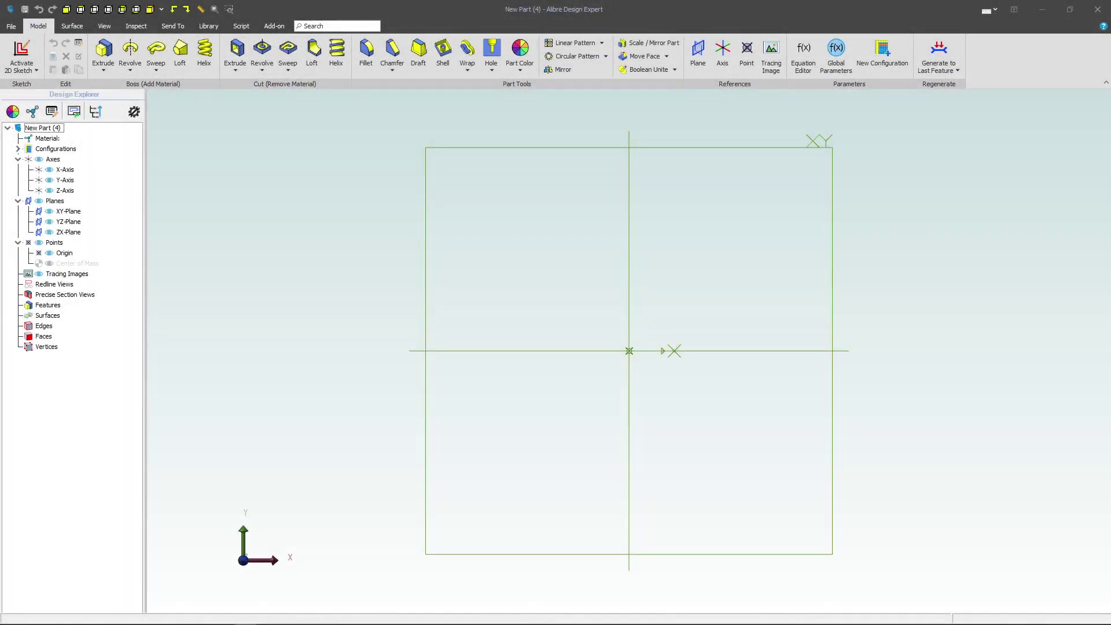
# Select the XY-Plane in the Design Explorer and activate a 2D sketch on it.
pyautogui.click(732, 148)
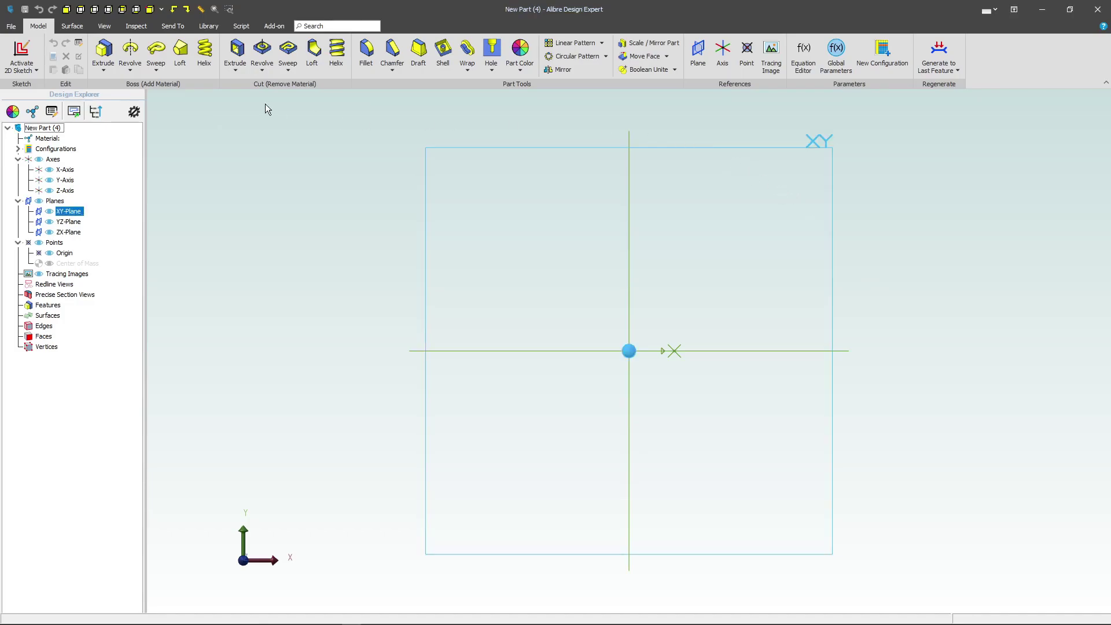
pyautogui.click(19, 57)
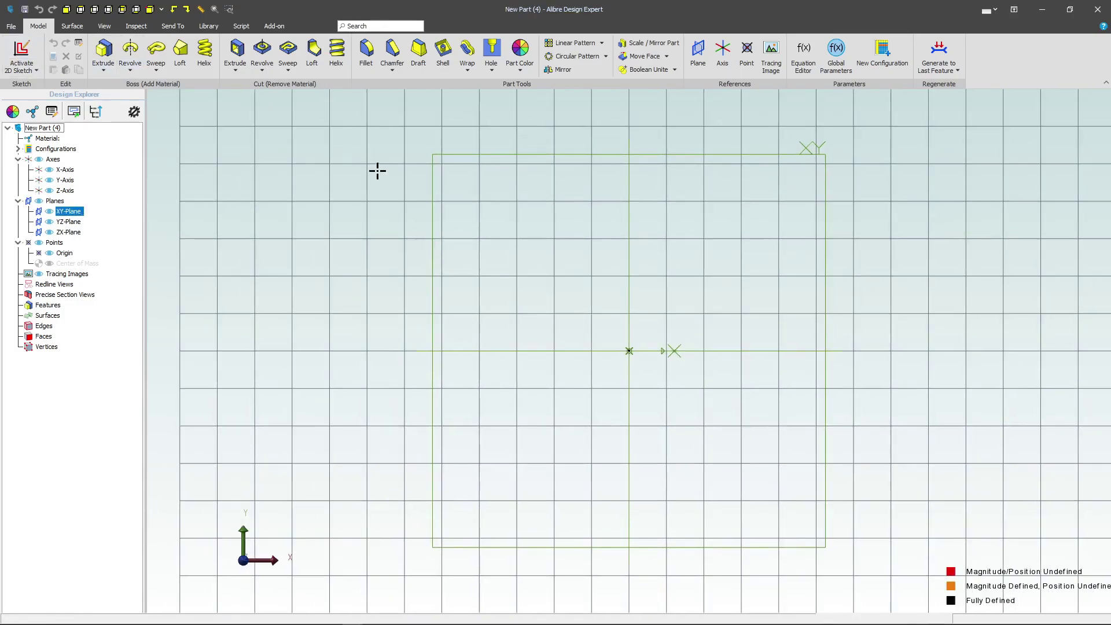
# Draw a bottom horizontal, short left vertical and top horizontal line as an open C-shape.
pyautogui.click(237, 52)
pyautogui.click(541, 468)
pyautogui.click(398, 468)
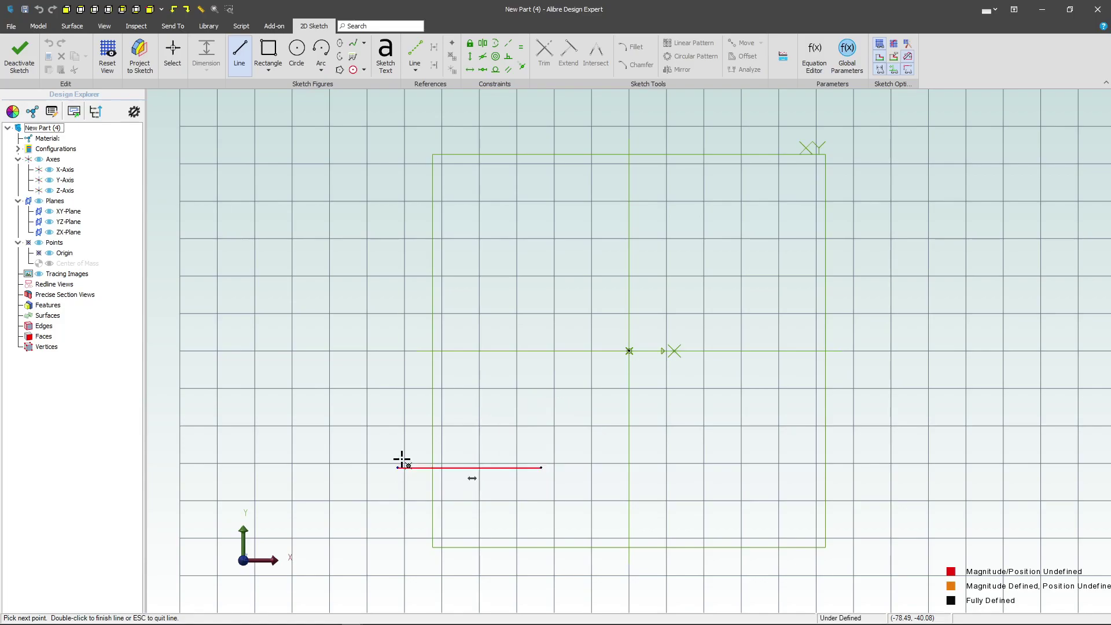
pyautogui.click(398, 427)
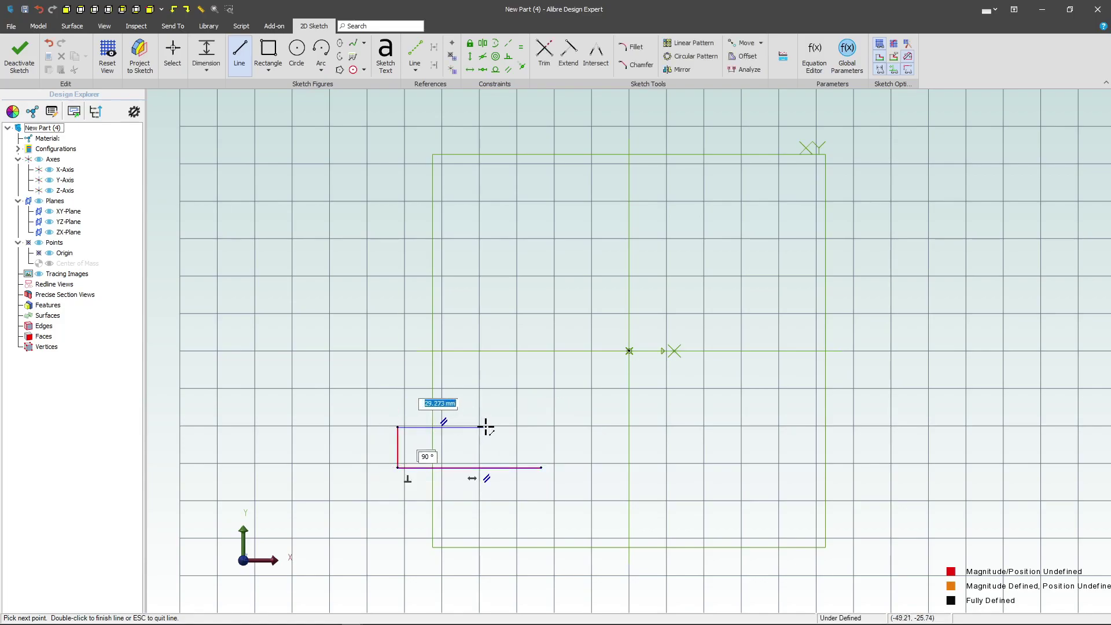
pyautogui.click(491, 427)
pyautogui.press('Escape')
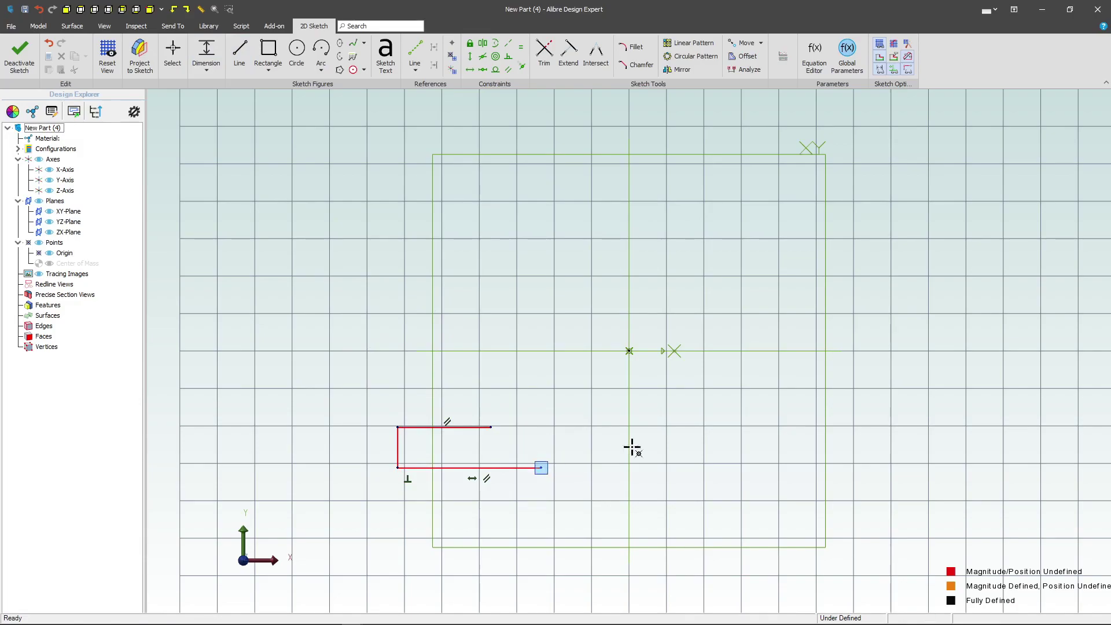
# Dimension the outline 132 vertically and 110 horizontally from the origin.
pyautogui.click(630, 351)
pyautogui.click(809, 398)
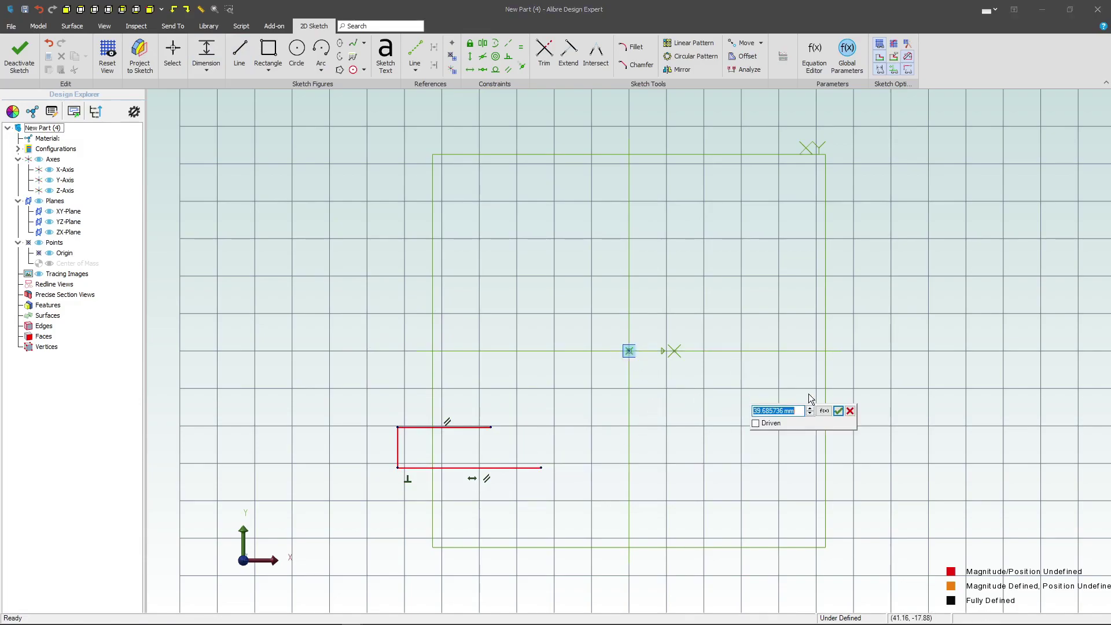
pyautogui.write('132')
pyautogui.press('Return')
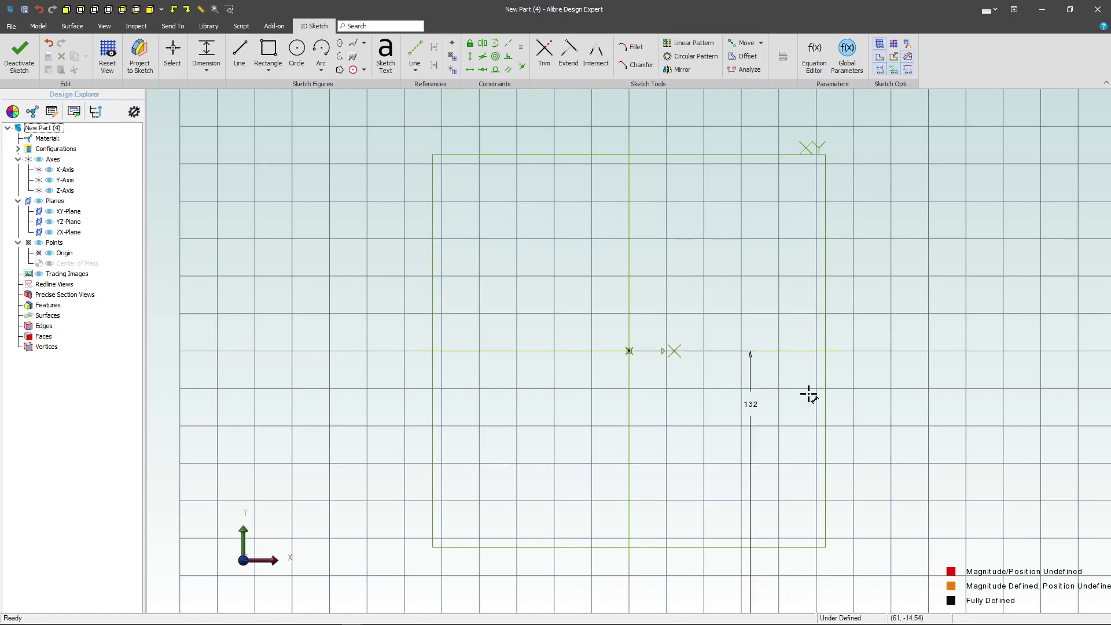
pyautogui.scroll(-3, 707, 276)
pyautogui.click(487, 460)
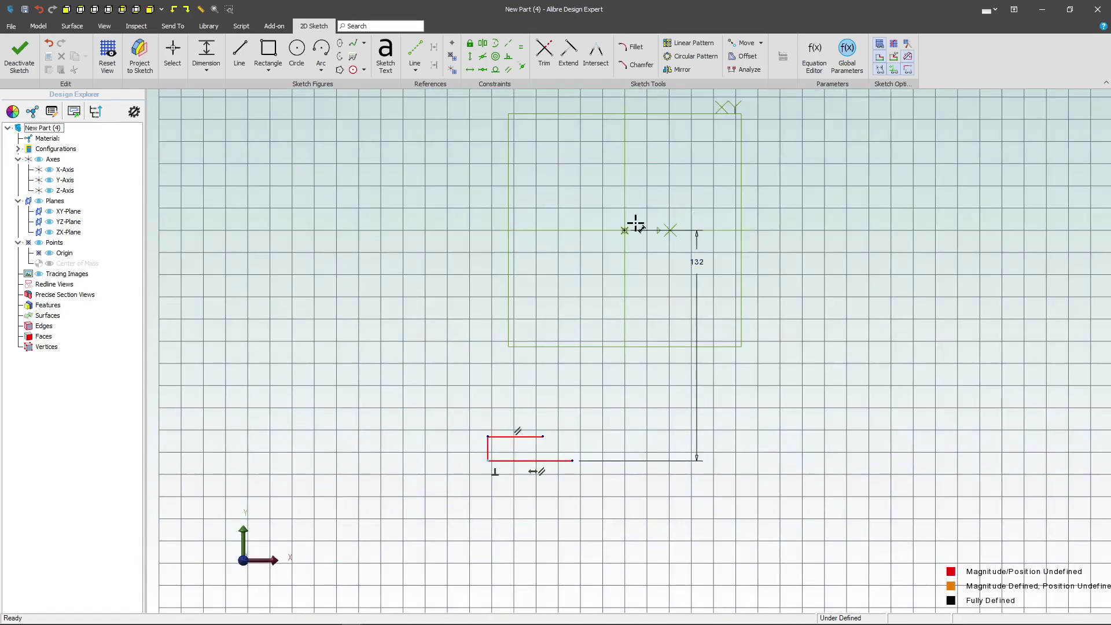
pyautogui.click(625, 231)
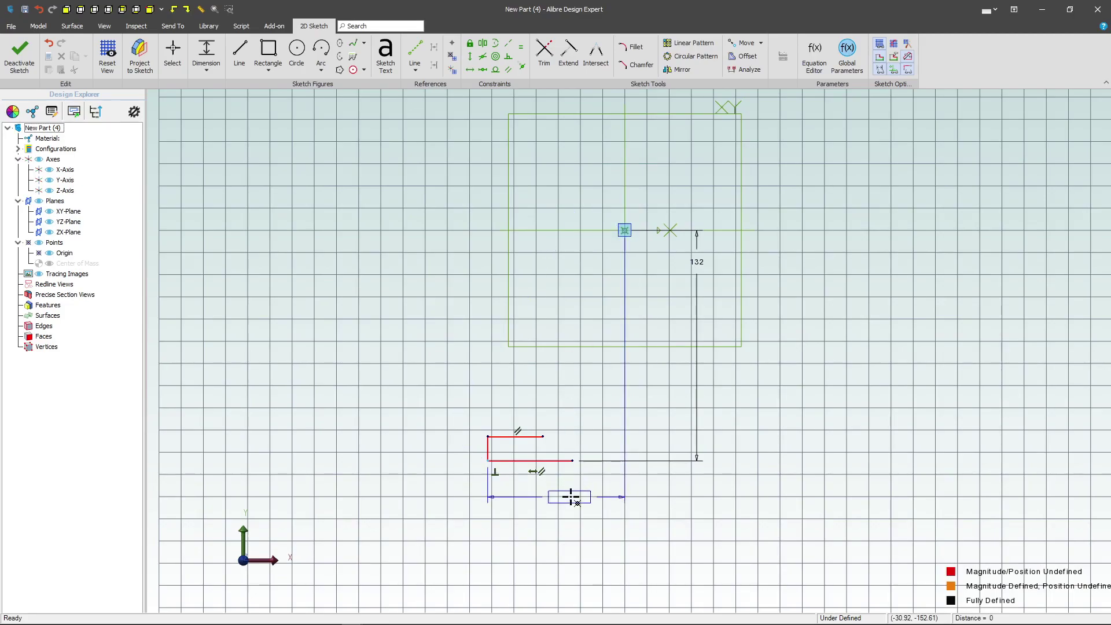
pyautogui.click(603, 492)
pyautogui.write('110')
pyautogui.press('Return')
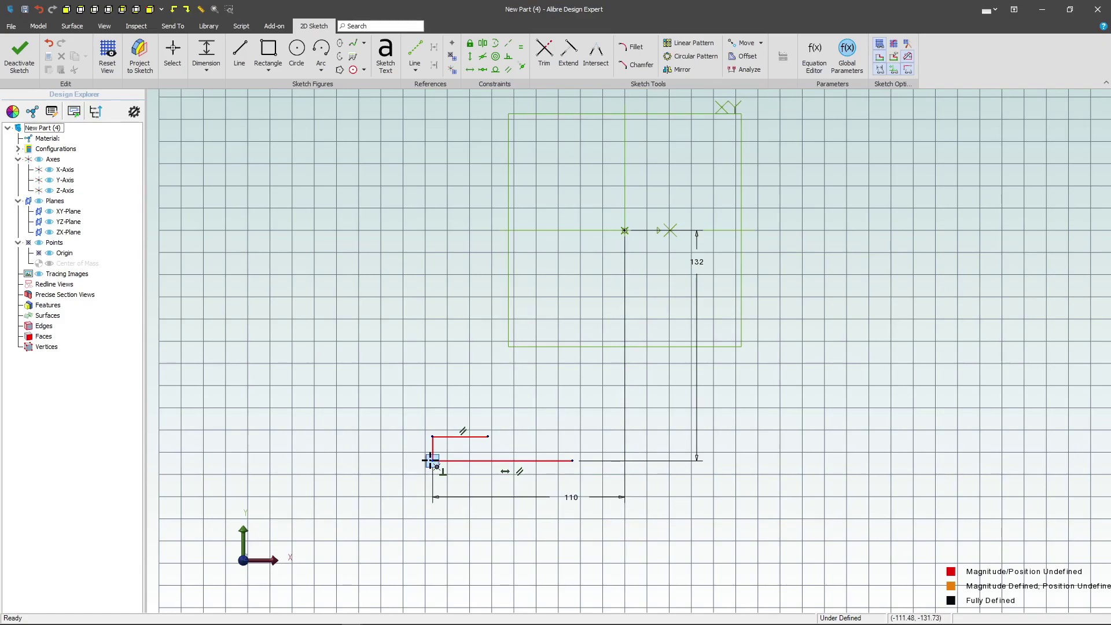
# Add the 20 left-segment height and the 58 and 38 distances to the origin.
pyautogui.click(368, 449)
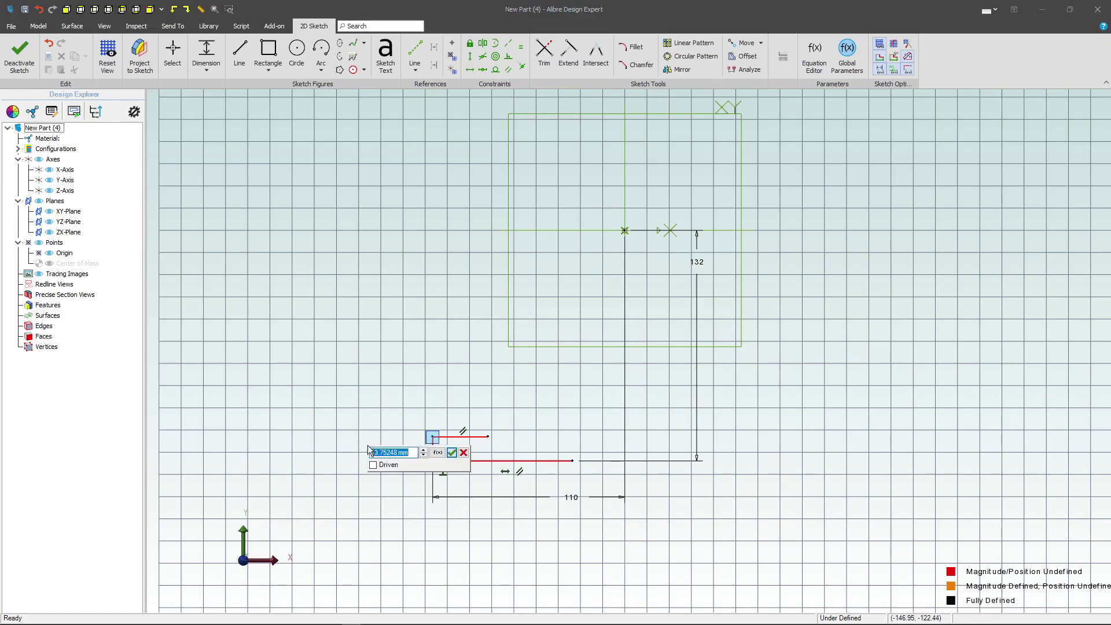
pyautogui.write('20')
pyautogui.press('Return')
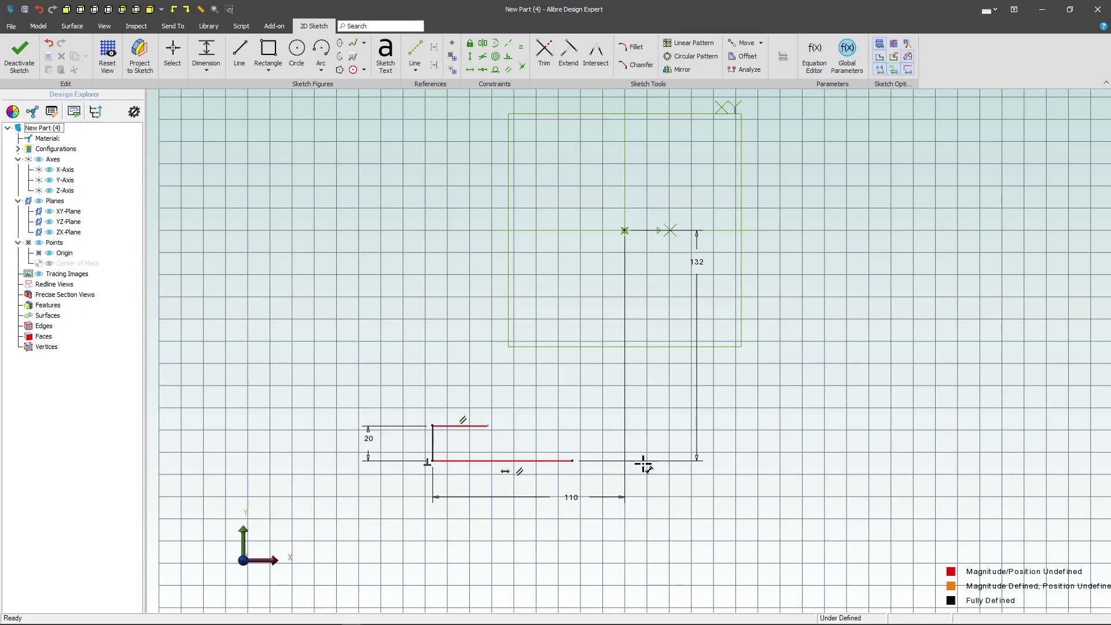
pyautogui.click(625, 230)
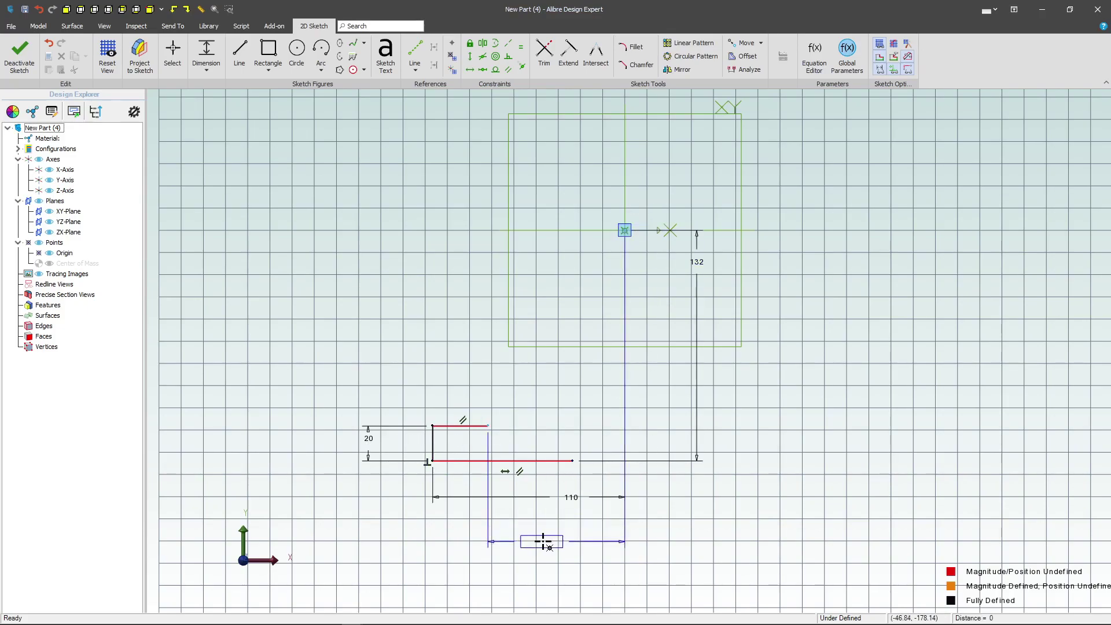
pyautogui.click(609, 542)
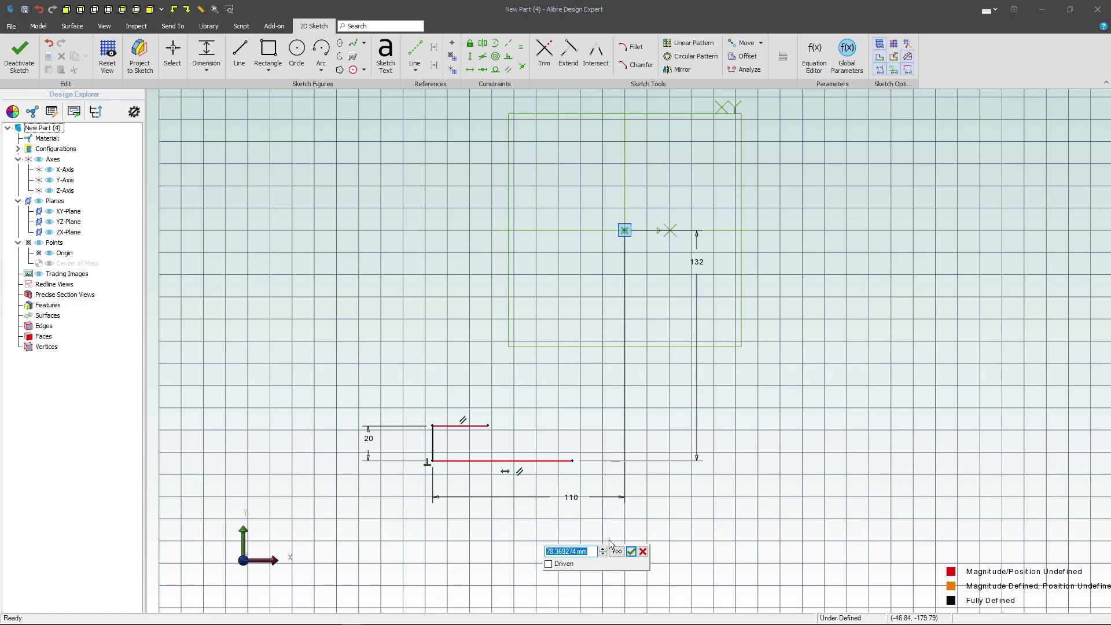
pyautogui.write('58')
pyautogui.press('Return')
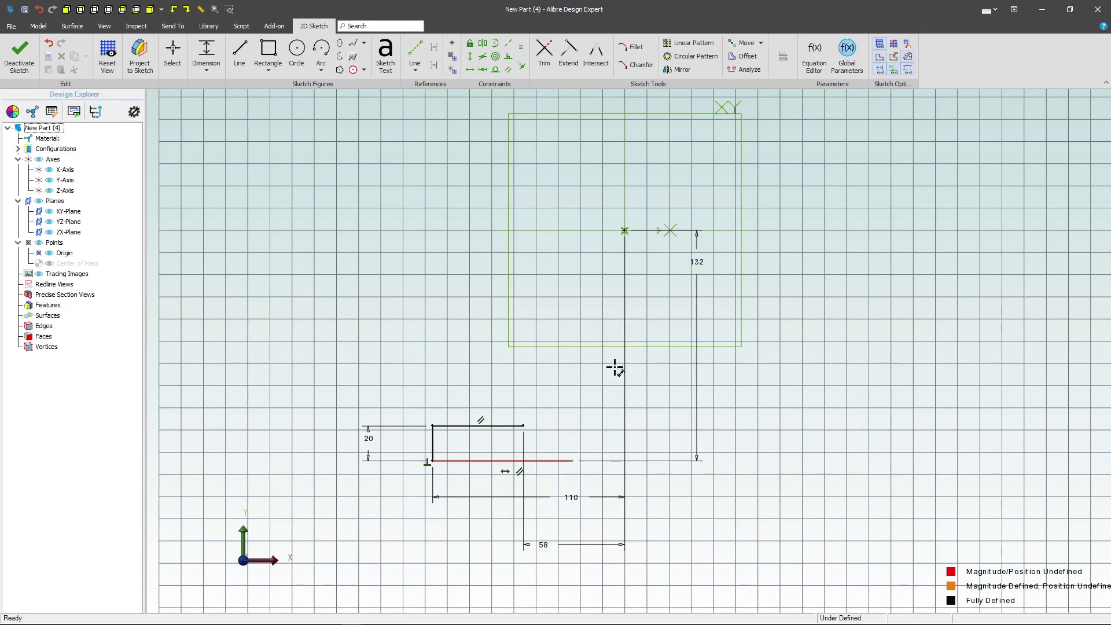
pyautogui.click(626, 230)
pyautogui.click(573, 460)
pyautogui.click(627, 526)
pyautogui.write('38')
pyautogui.press('Return')
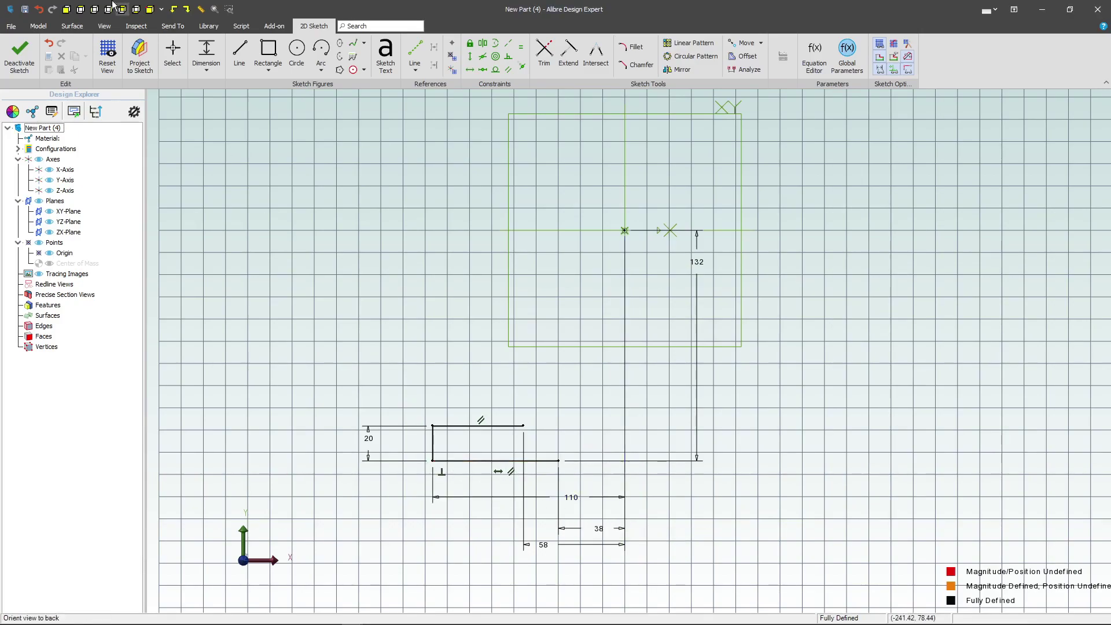
# Draw a vertical line up from the top line, then two tangent arcs forming an S-curve.
pyautogui.click(236, 47)
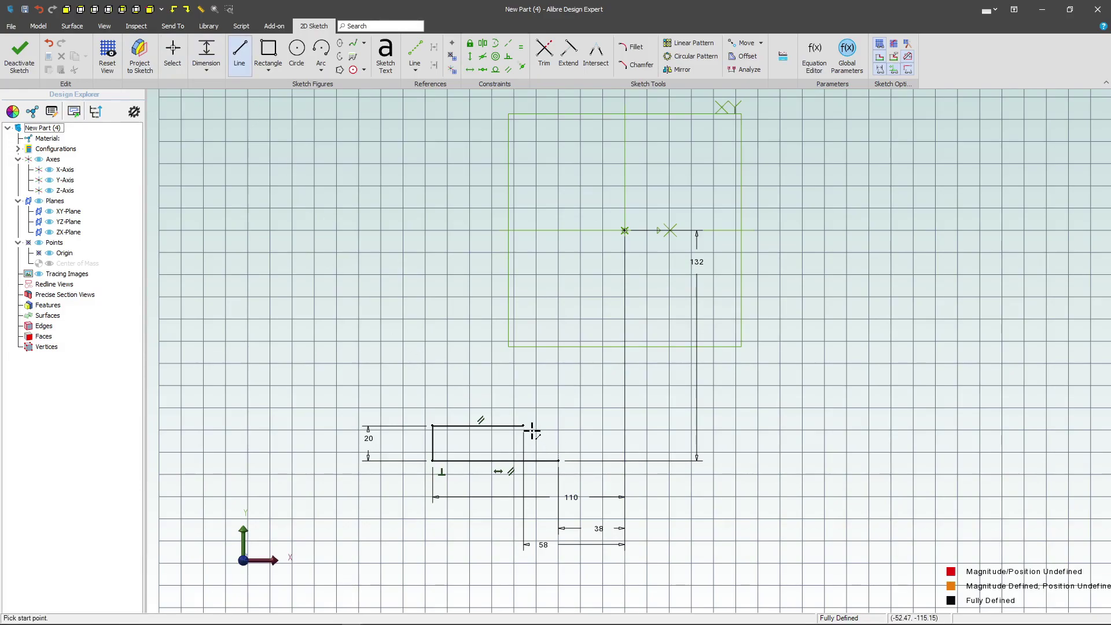
pyautogui.click(524, 427)
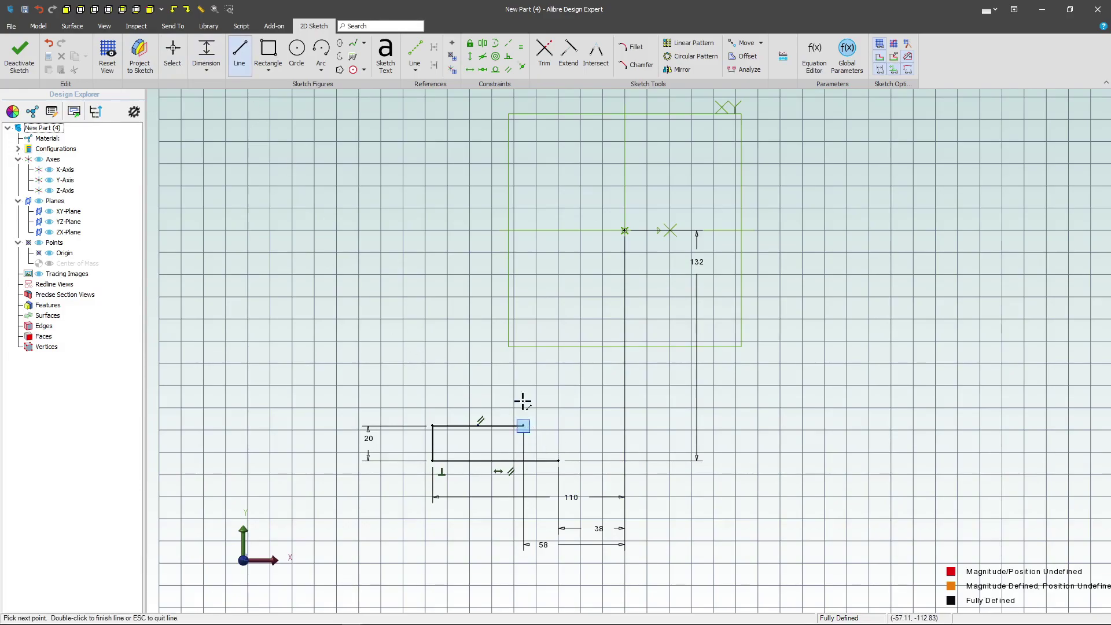
pyautogui.click(524, 299)
pyautogui.click(322, 70)
pyautogui.click(345, 119)
pyautogui.click(523, 300)
pyautogui.click(487, 235)
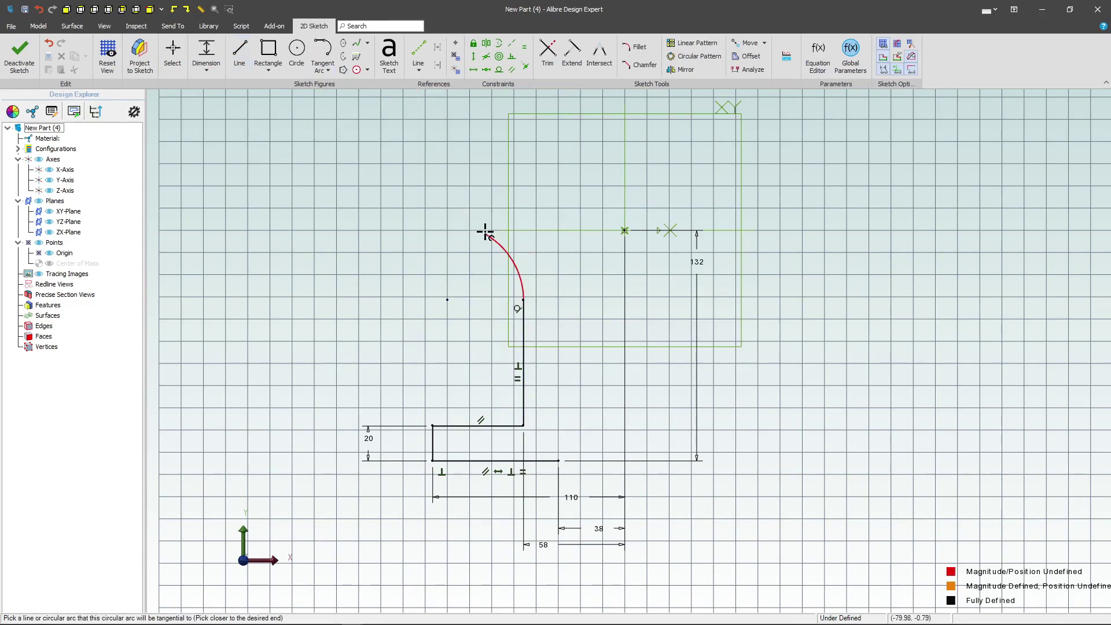
pyautogui.click(485, 232)
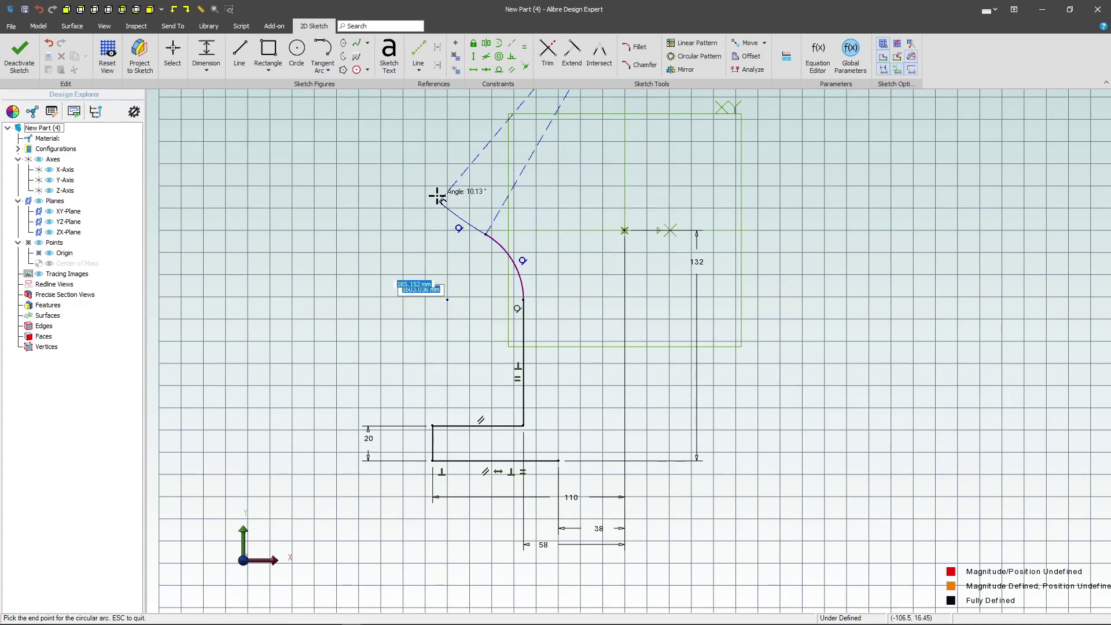
pyautogui.click(446, 156)
pyautogui.press('Escape')
# Delete the unwanted Equal constraint between the lines.
pyautogui.click(518, 377)
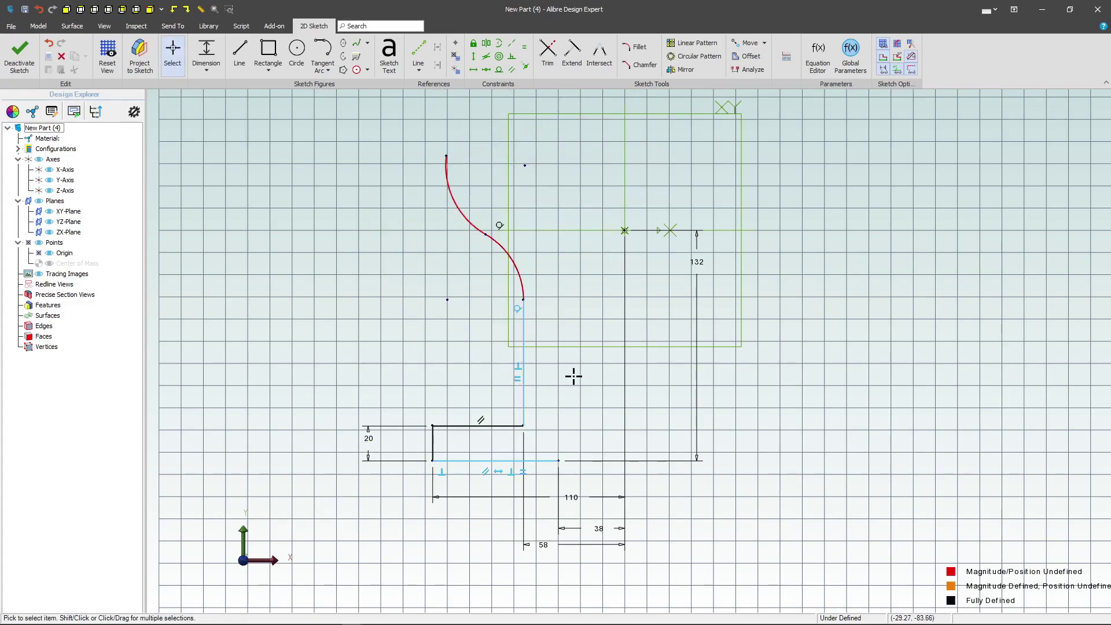
pyautogui.press('Delete')
pyautogui.scroll(-2, 470, 466)
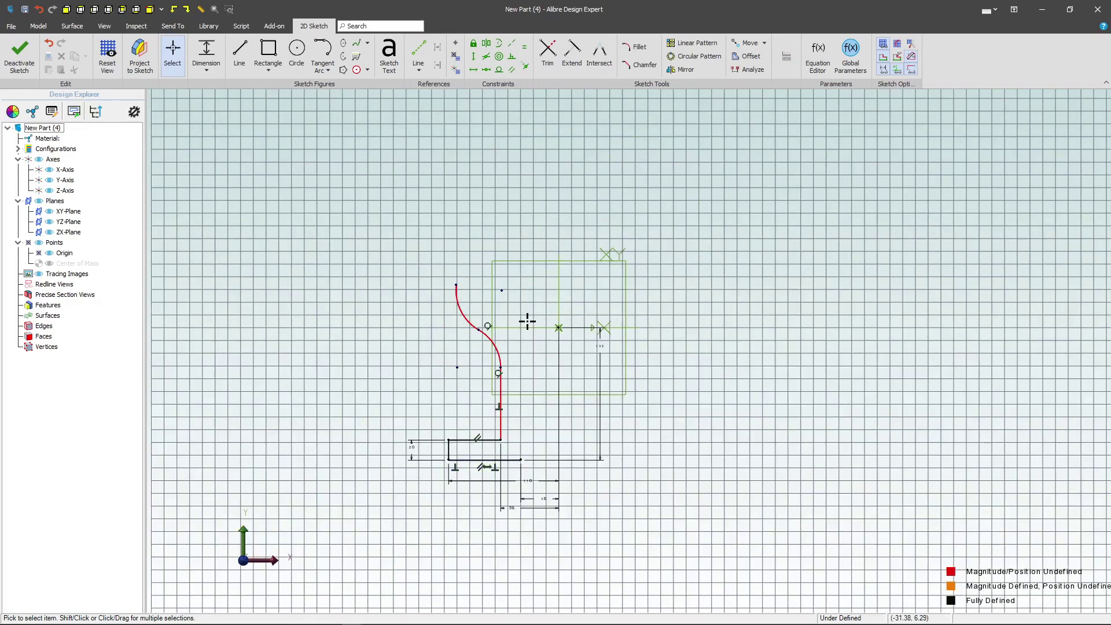
pyautogui.scroll(1, 541, 261)
# Draw a tall vertical line, short leftward step and final vertical segment from the S-curve.
pyautogui.click(242, 47)
pyautogui.click(423, 290)
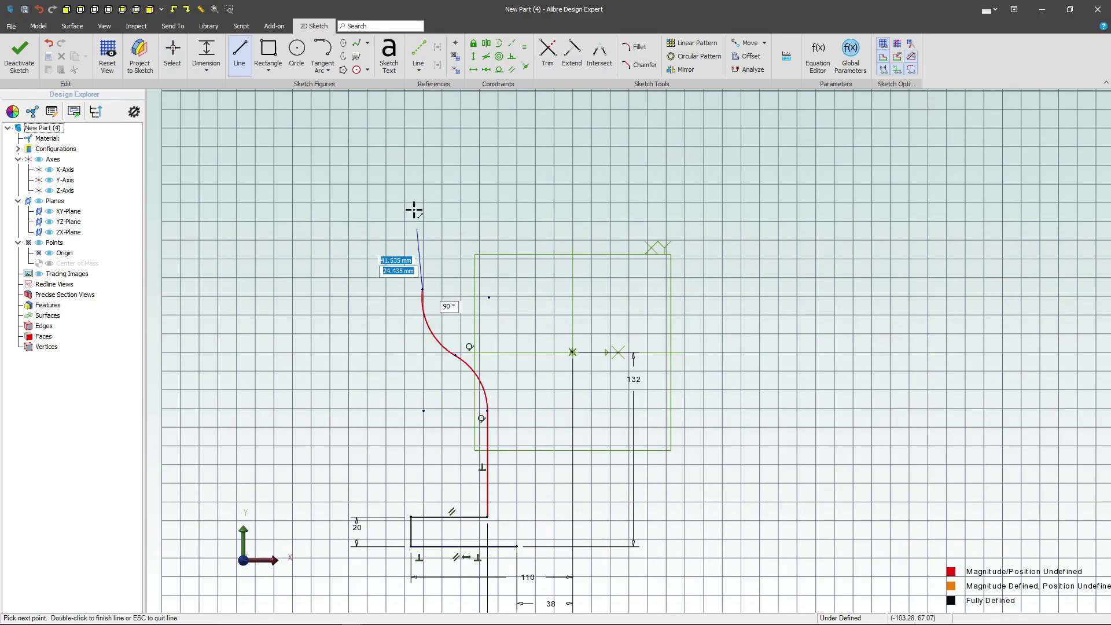
pyautogui.click(423, 142)
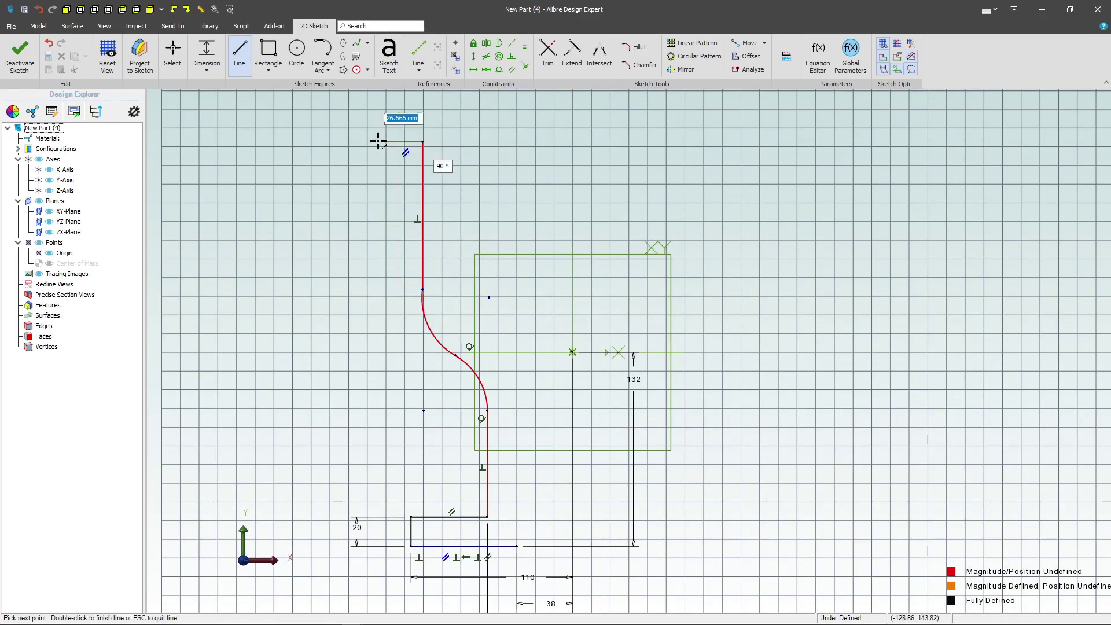
pyautogui.click(376, 142)
pyautogui.doubleClick(376, 109)
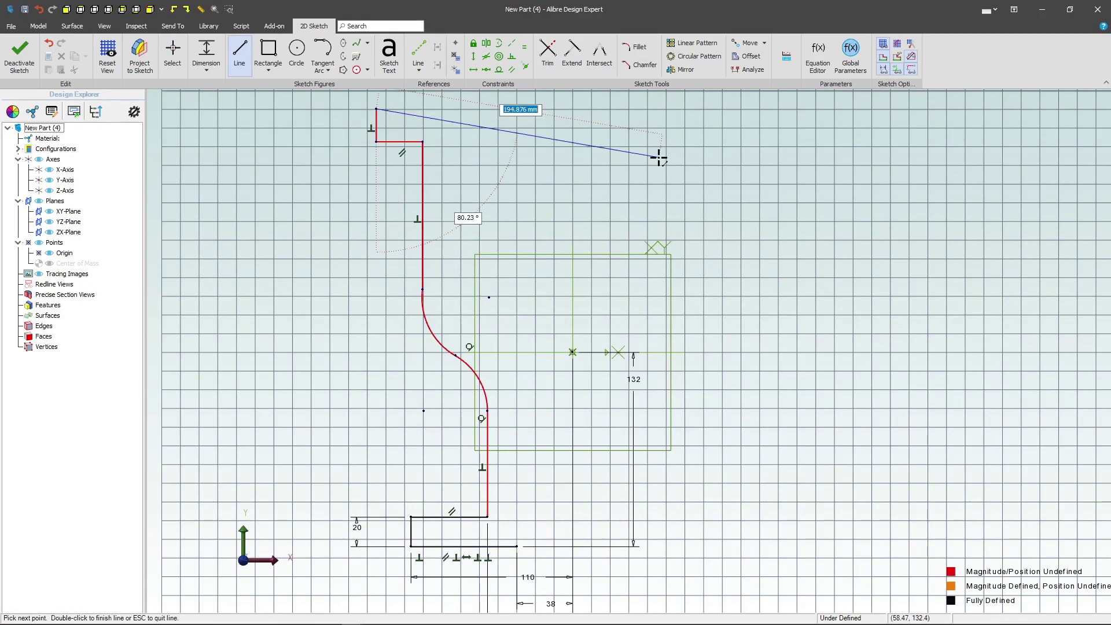
pyautogui.press('Escape')
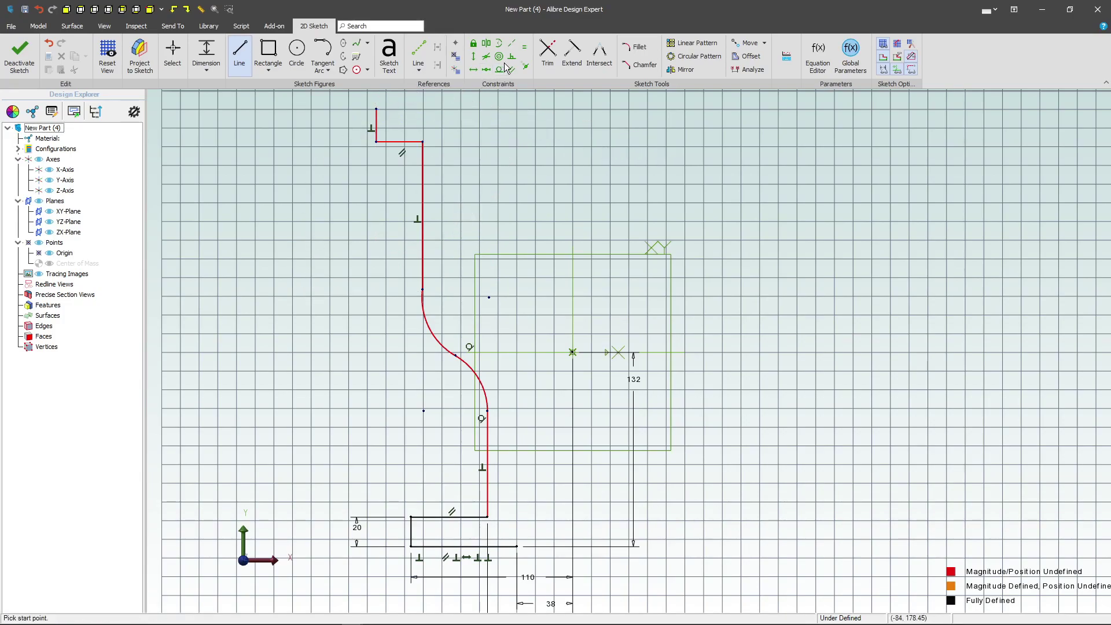
# Make the upper line tangent to the arc and the two S-curve arcs equal.
pyautogui.press('Escape')
pyautogui.click(422, 257)
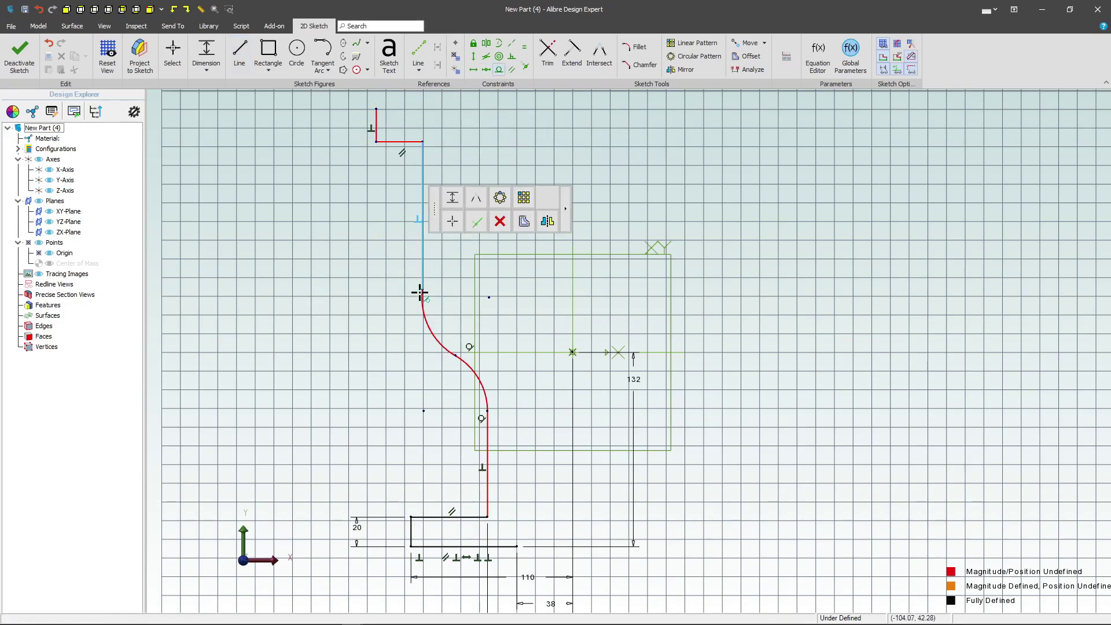
pyautogui.click(419, 305)
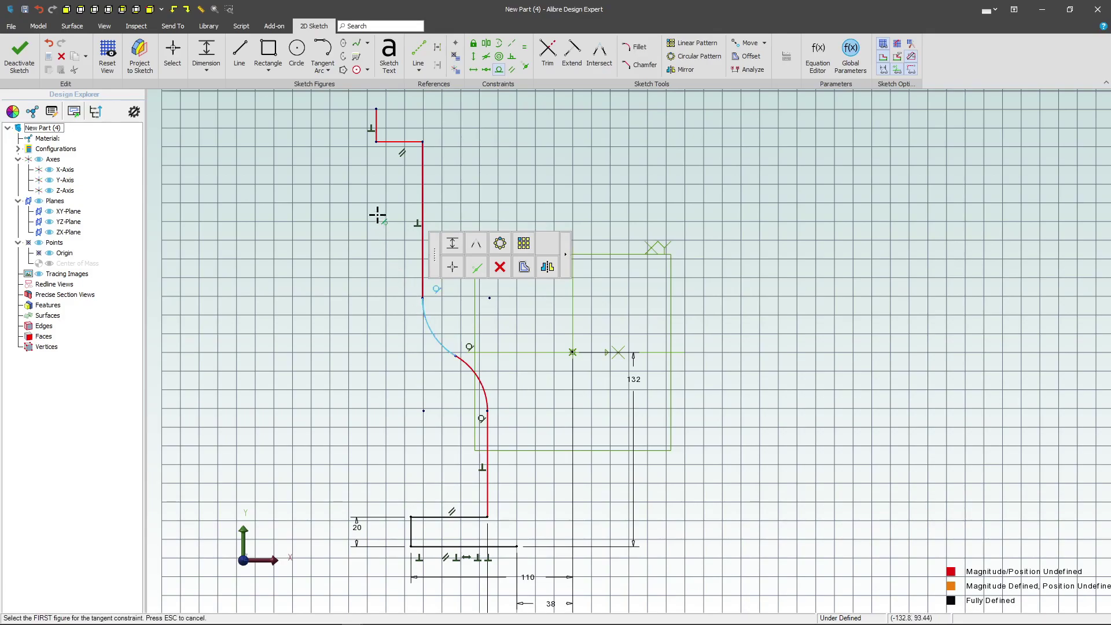
pyautogui.click(524, 46)
pyautogui.click(440, 340)
pyautogui.click(471, 365)
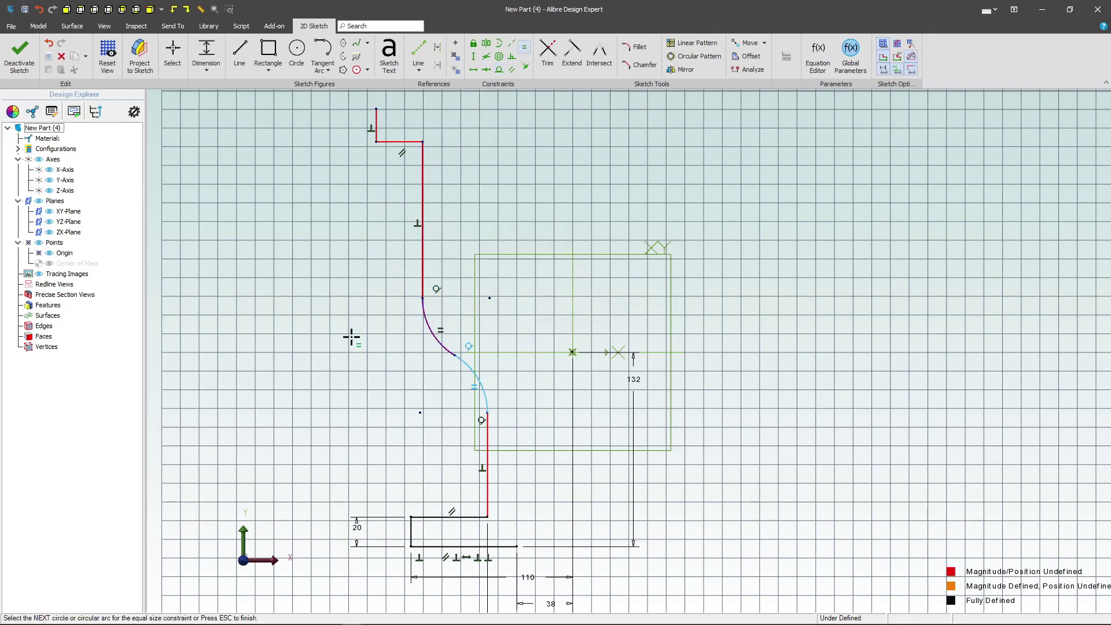
# Dimension the lower S-curve arc to a 25 mm radius.
pyautogui.click(207, 55)
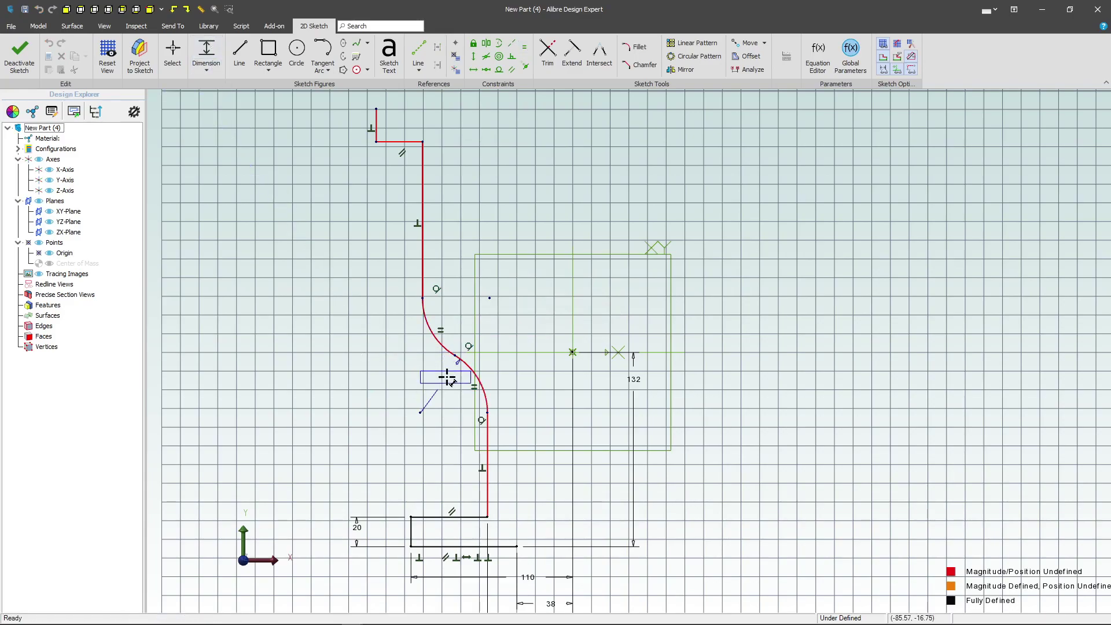
pyautogui.click(449, 378)
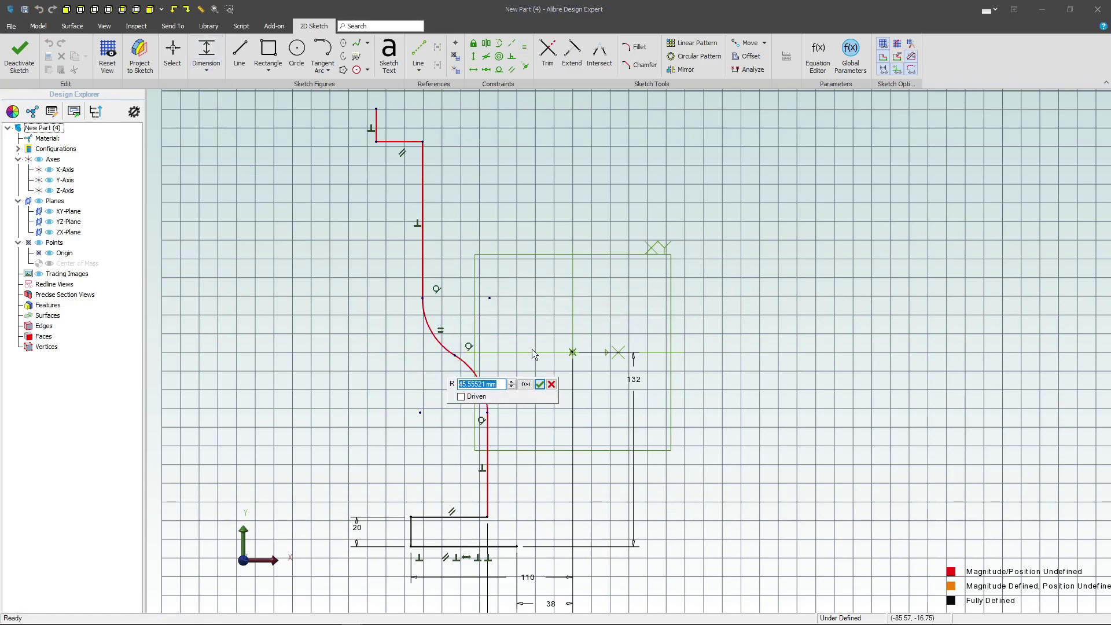
pyautogui.write('25')
pyautogui.press('Return')
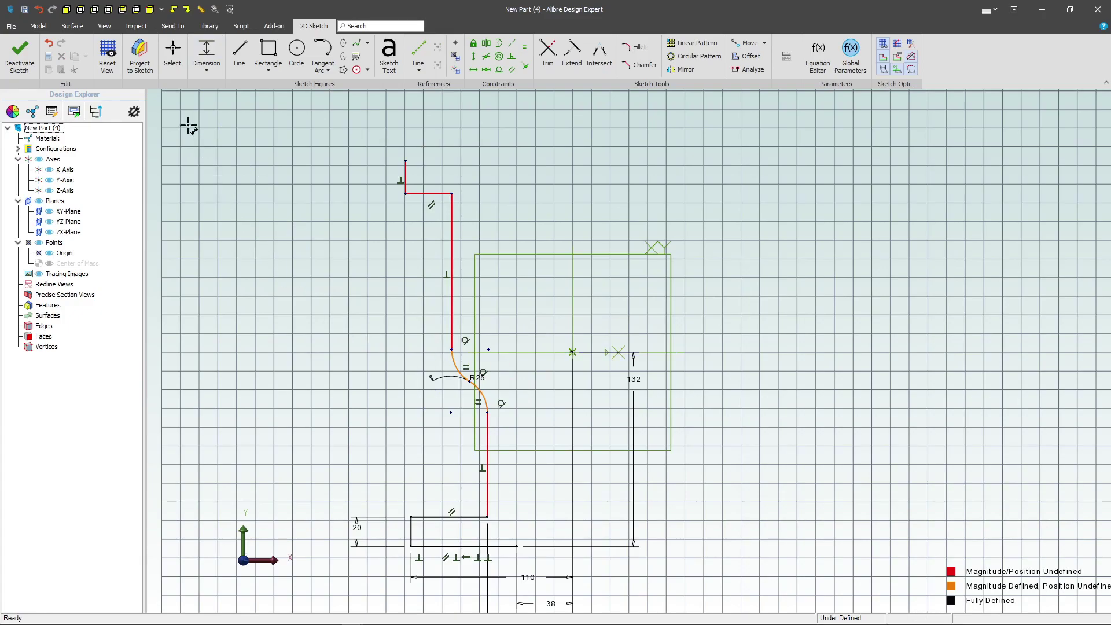
# Dimension the long vertical profile line to 155 mm.
pyautogui.click(210, 27)
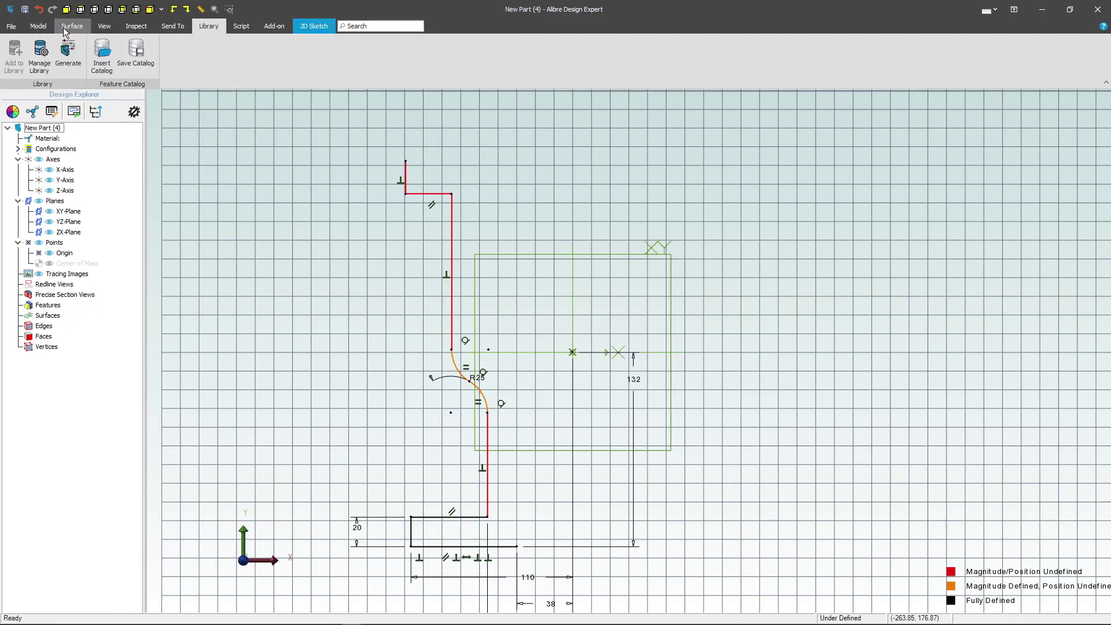
pyautogui.click(305, 26)
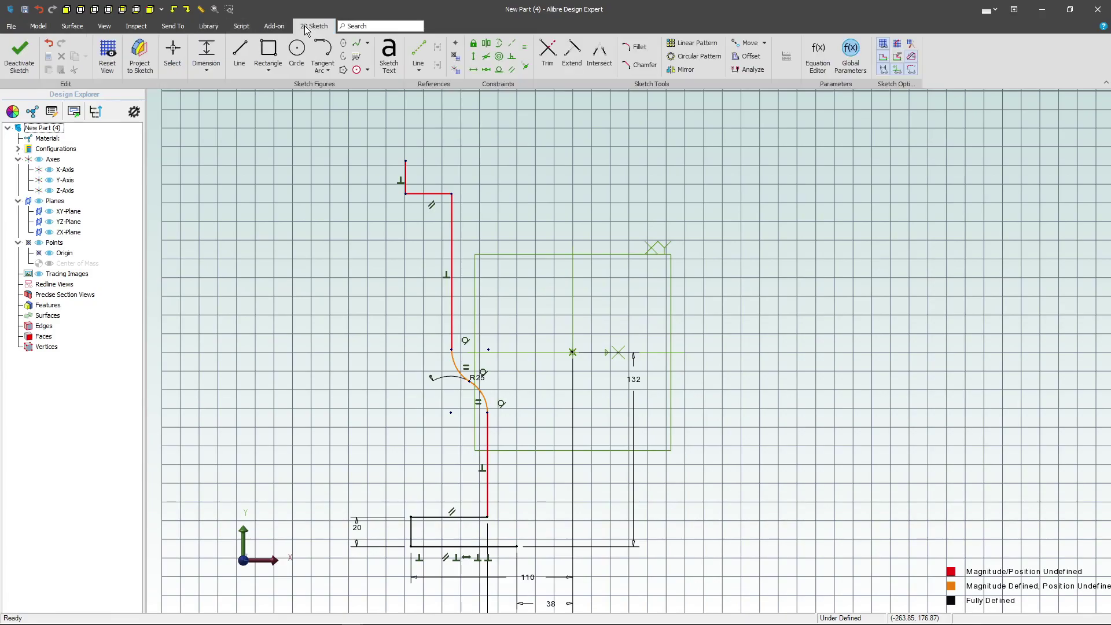
pyautogui.click(206, 51)
pyautogui.click(452, 256)
pyautogui.click(467, 256)
pyautogui.write('155')
pyautogui.press('Return')
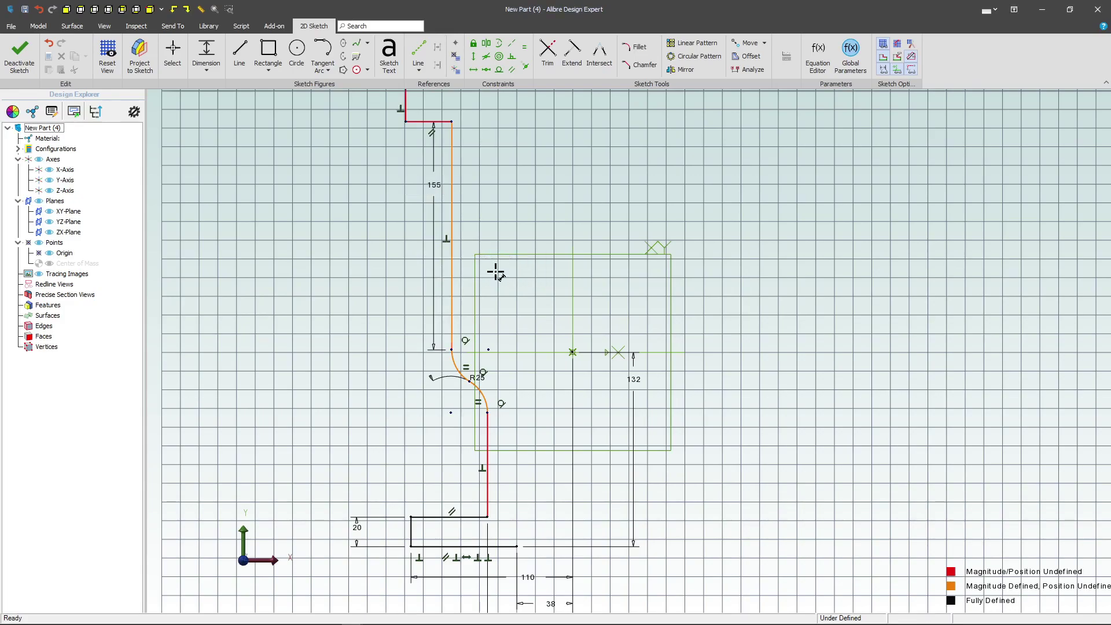
# Make the top short vertical line equal to the bottom 20 mm line, then pick the top endpoint and origin.
pyautogui.scroll(-2, 485, 412)
pyautogui.scroll(1, 428, 220)
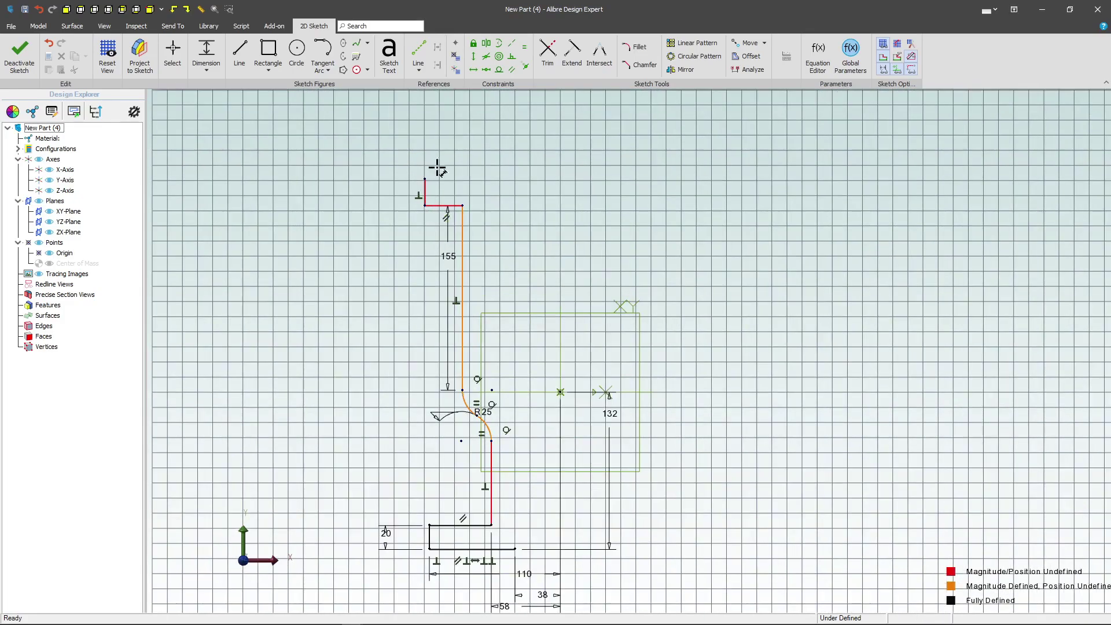
pyautogui.click(525, 47)
pyautogui.click(429, 537)
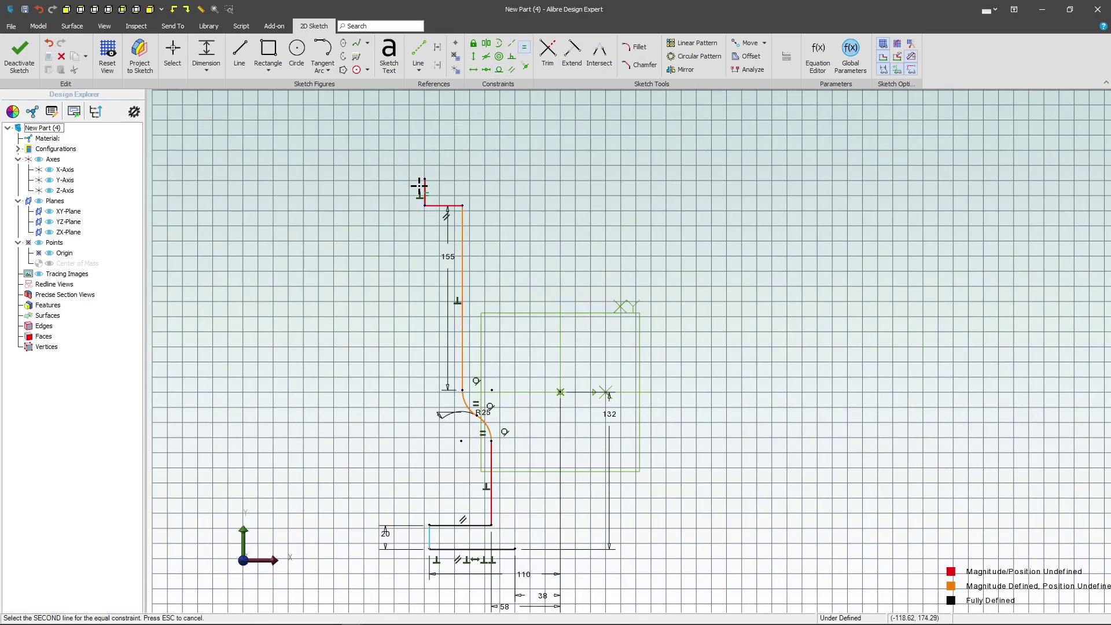
pyautogui.click(424, 191)
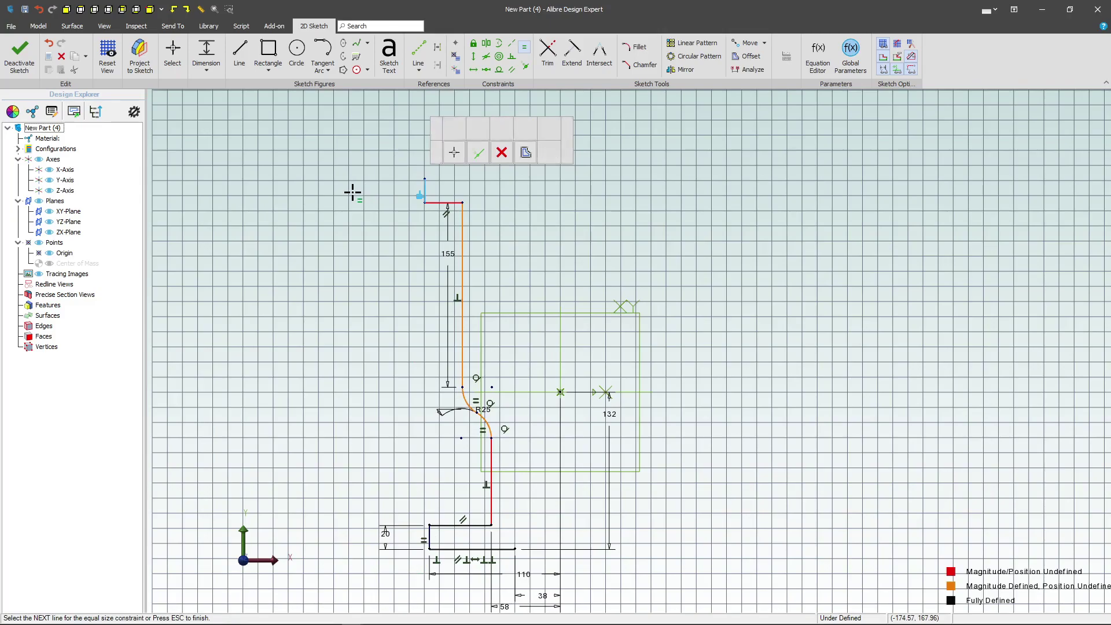
pyautogui.press('Escape')
pyautogui.press('Escape')
pyautogui.click(425, 179)
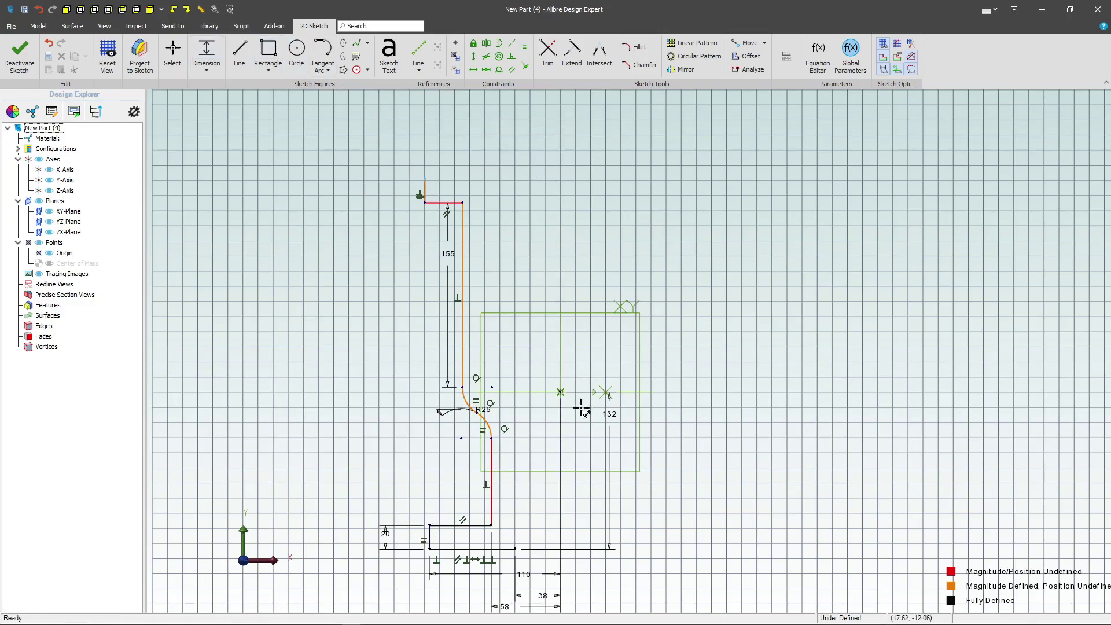
pyautogui.click(561, 393)
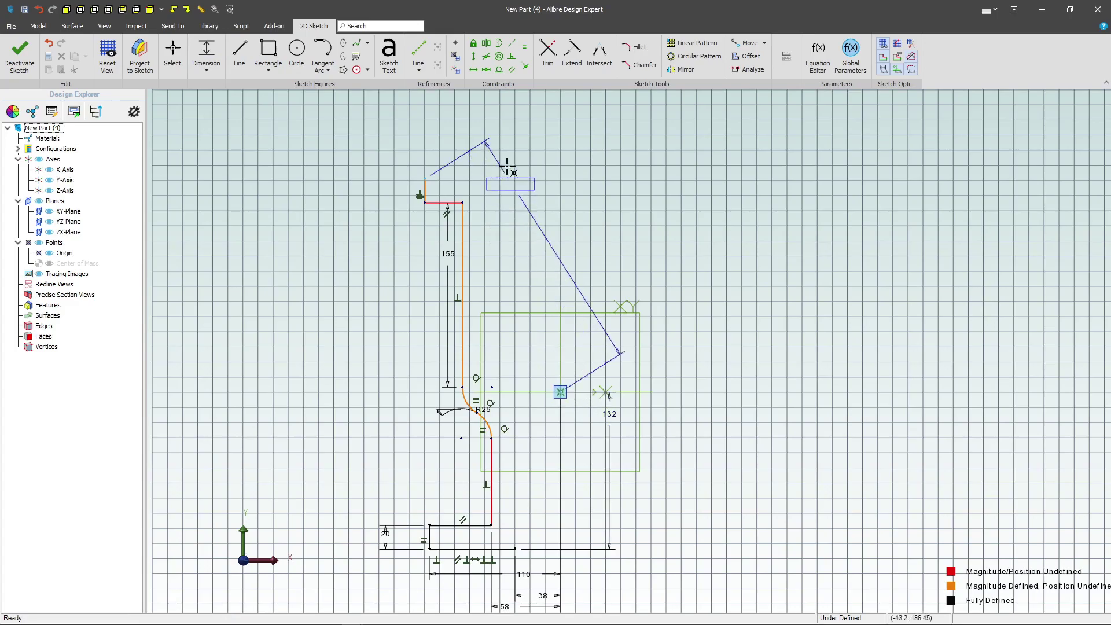
# Place the top endpoint 135 mm from the origin and set the overall height to 275.
pyautogui.click(501, 148)
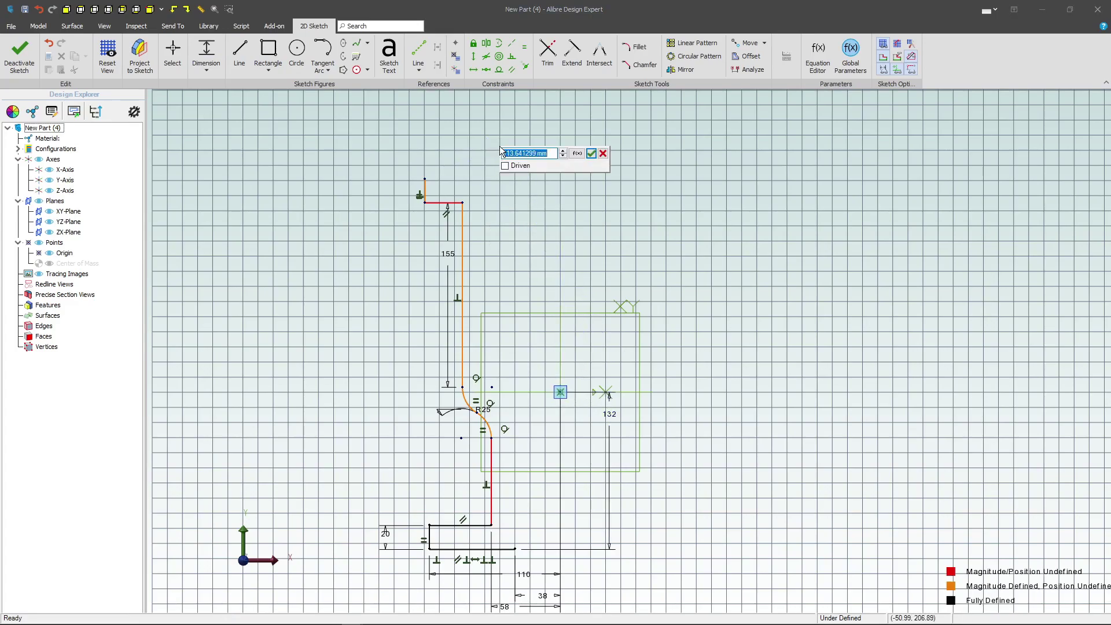
pyautogui.write('135')
pyautogui.press('Return')
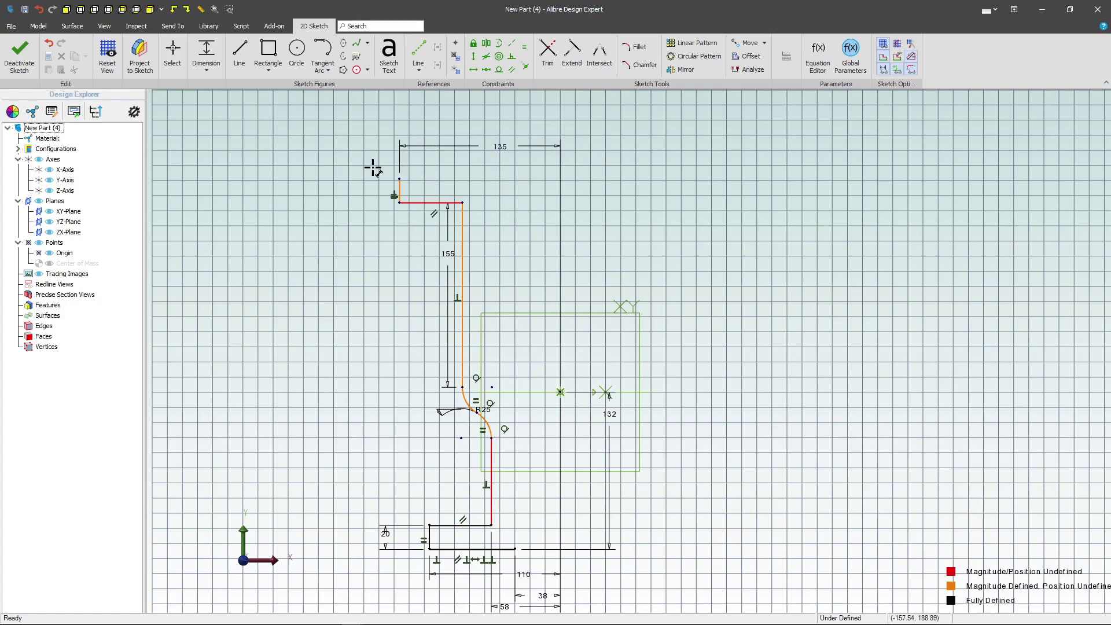
pyautogui.click(399, 179)
pyautogui.click(579, 546)
pyautogui.click(797, 352)
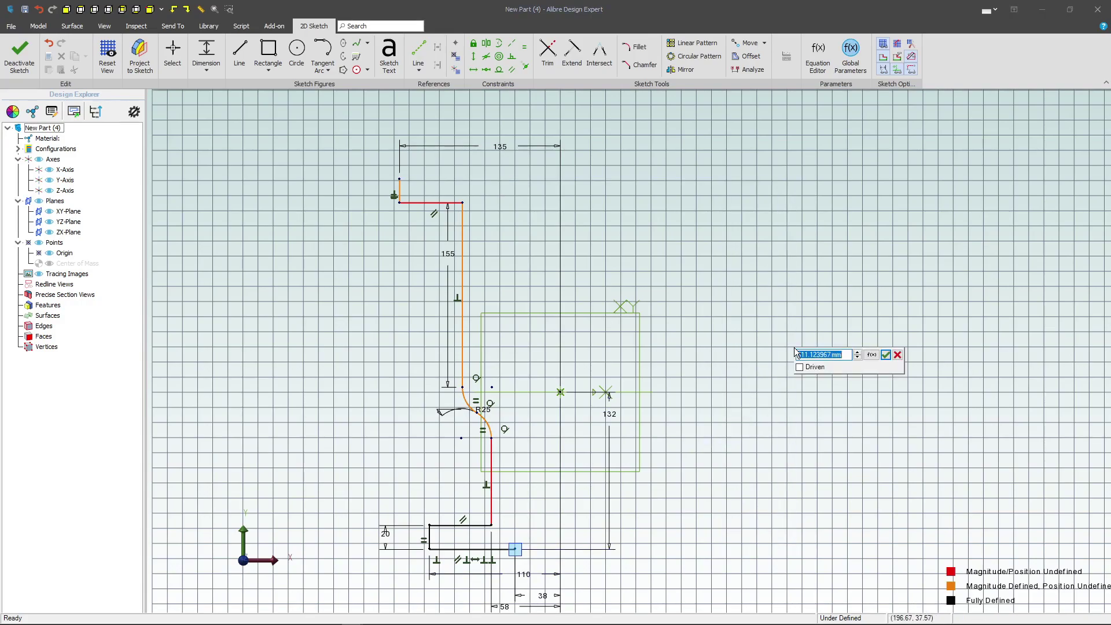
pyautogui.write('275')
pyautogui.press('Return')
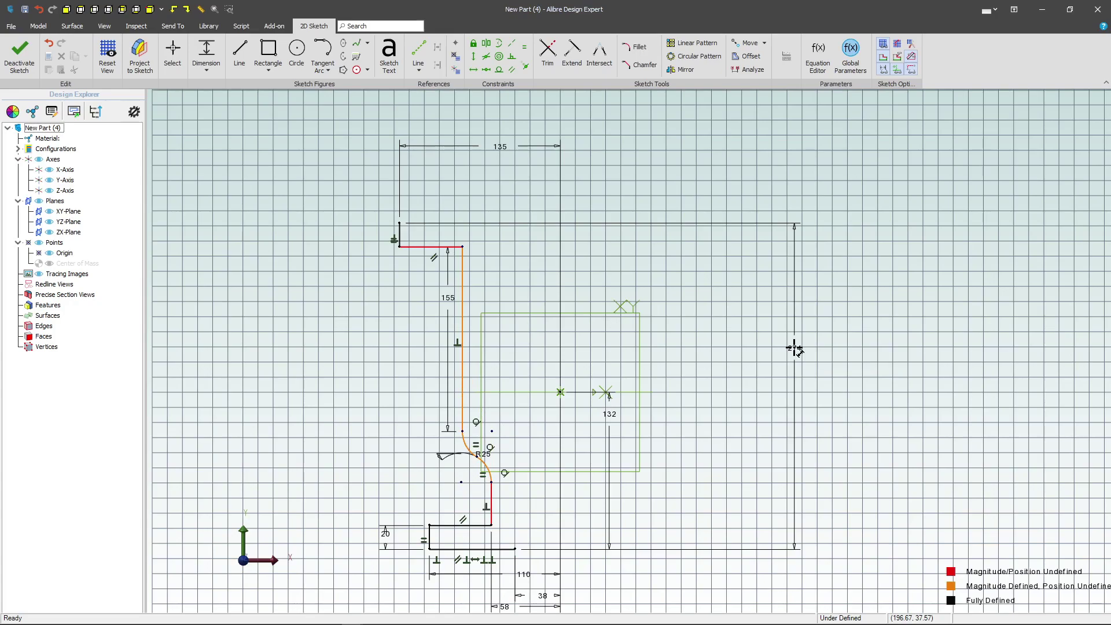
pyautogui.scroll(-2, 416, 242)
pyautogui.scroll(4, 431, 379)
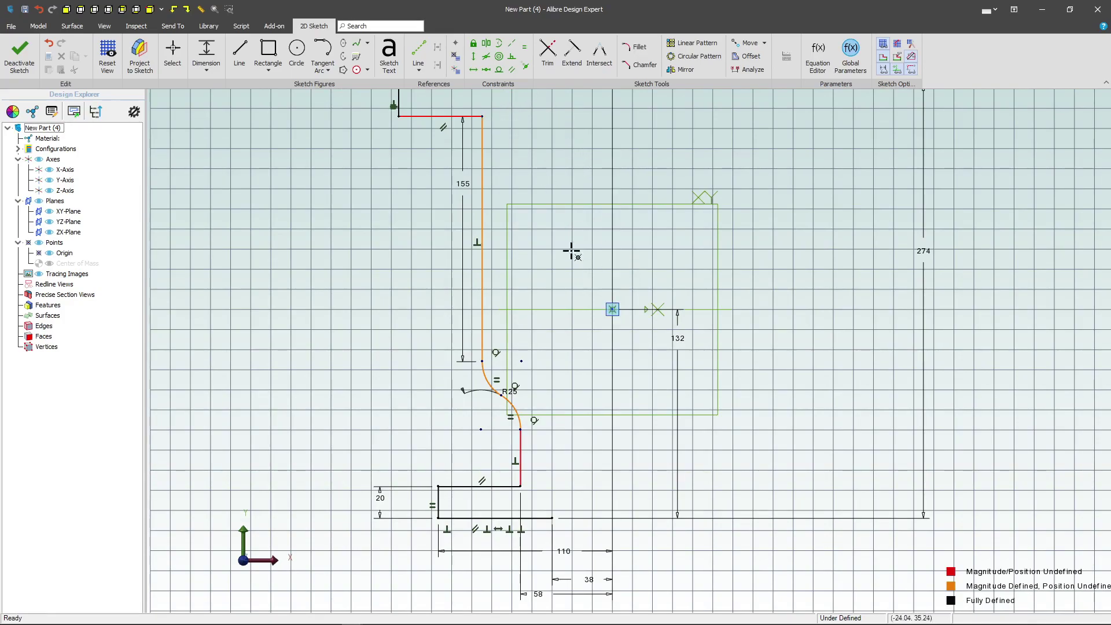
# Dimension the top corner 90 mm from the axis, fully defining the profile.
pyautogui.click(481, 116)
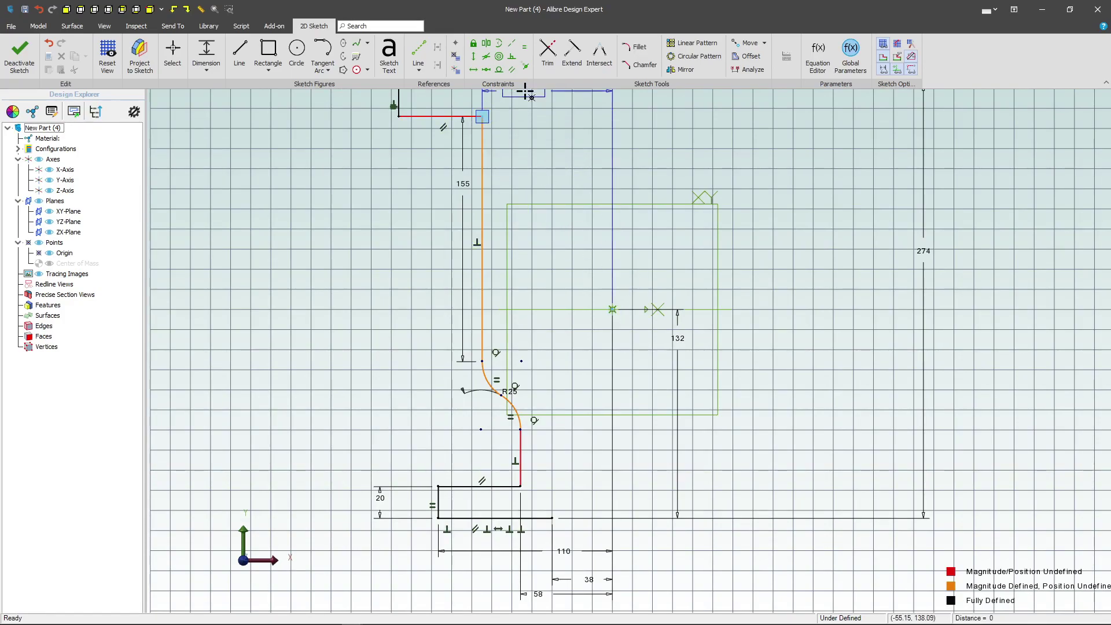
pyautogui.click(528, 95)
pyautogui.write('90')
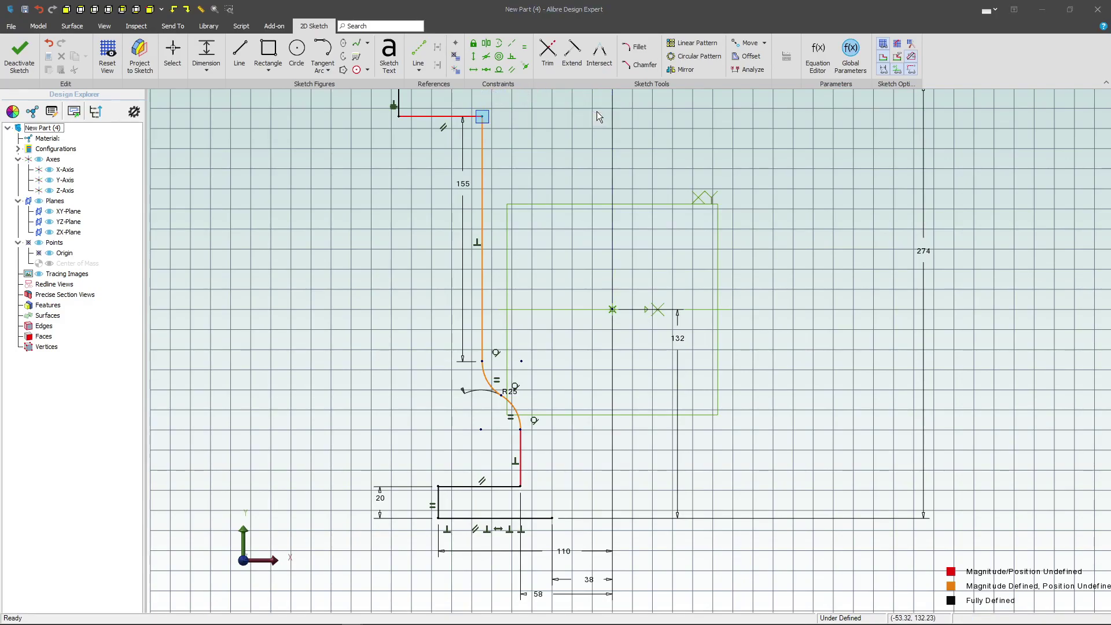
pyautogui.press('Return')
pyautogui.scroll(-2, 537, 499)
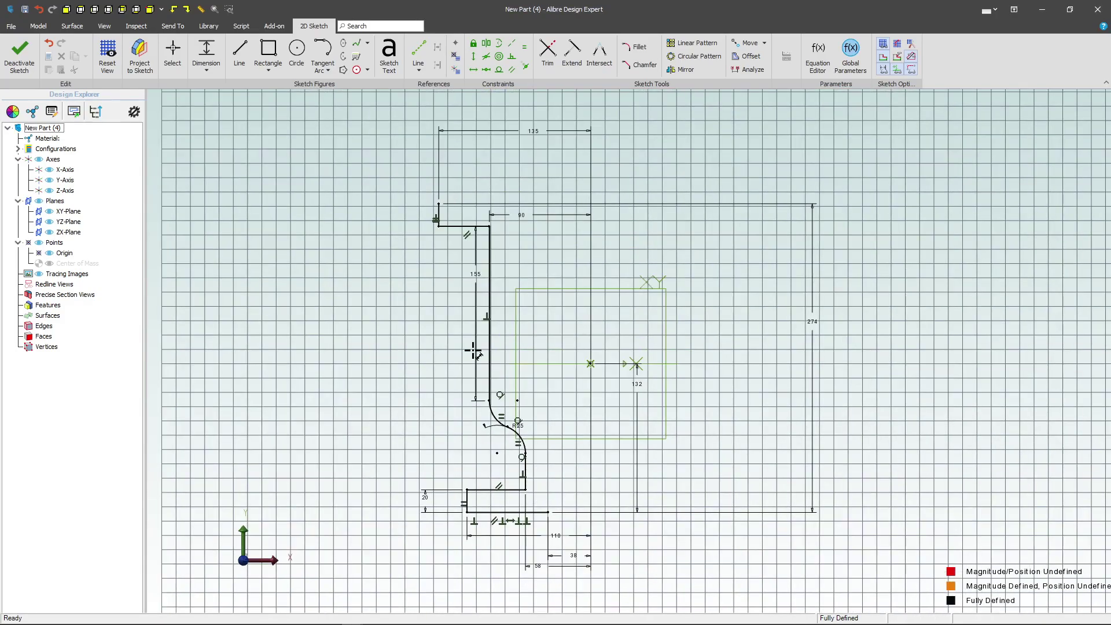
pyautogui.scroll(2, 541, 169)
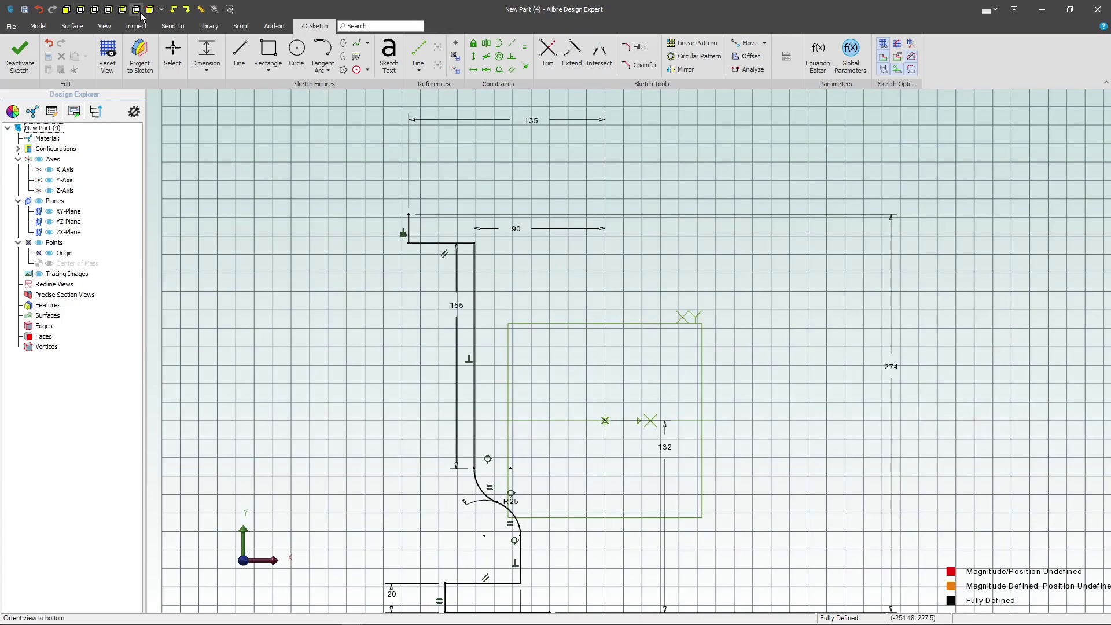
# Draw a horizontal, short vertical and short horizontal stepped line from the top-left corner.
pyautogui.click(239, 53)
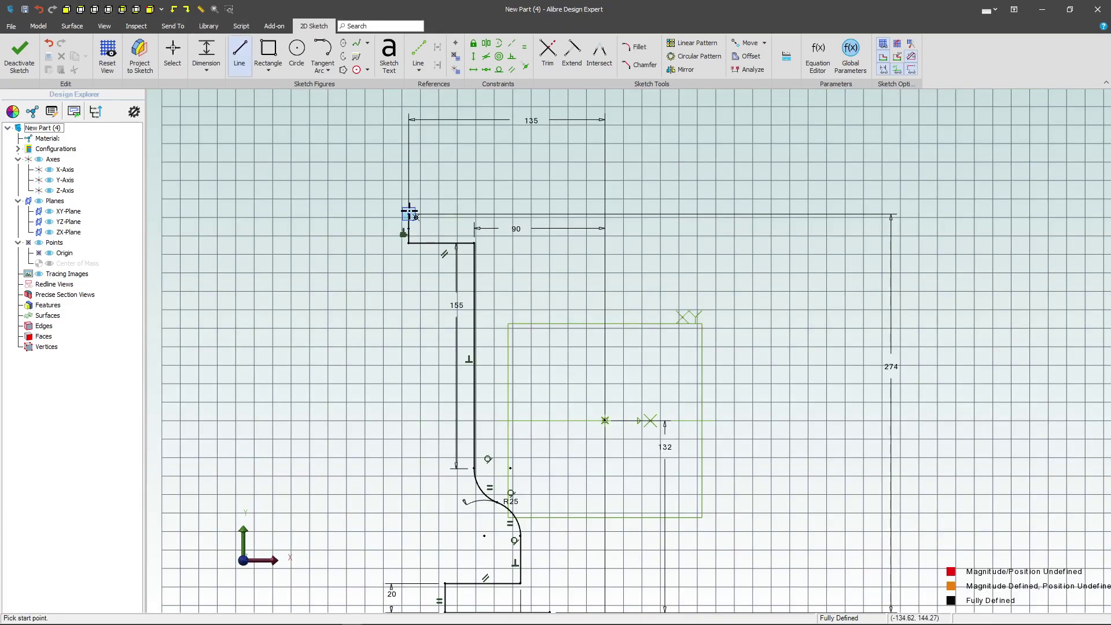
pyautogui.click(409, 214)
pyautogui.click(529, 214)
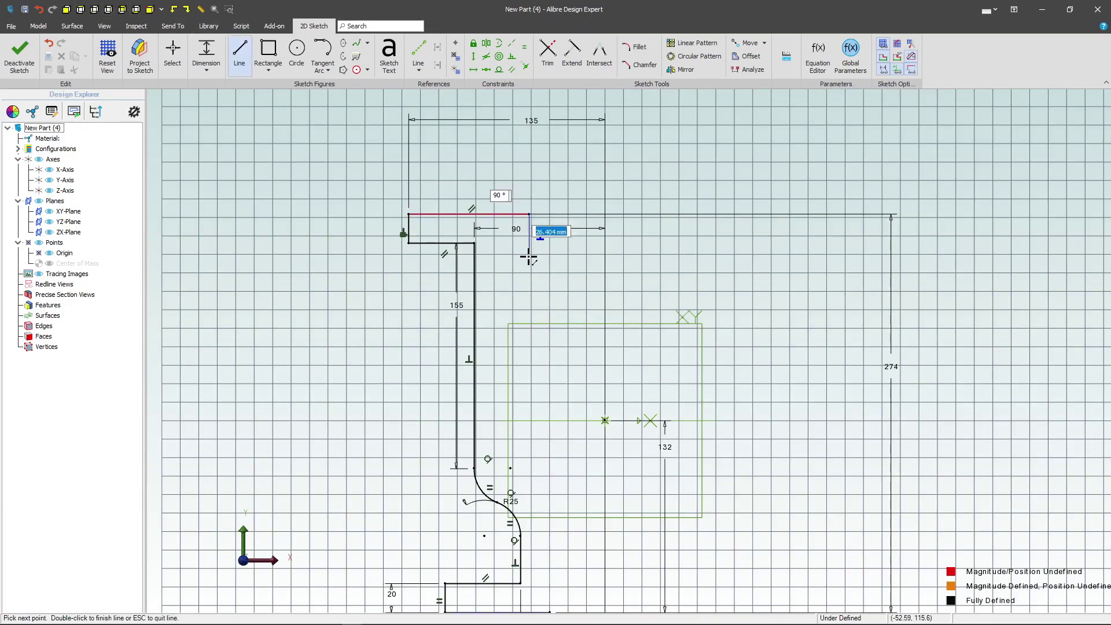
pyautogui.click(529, 258)
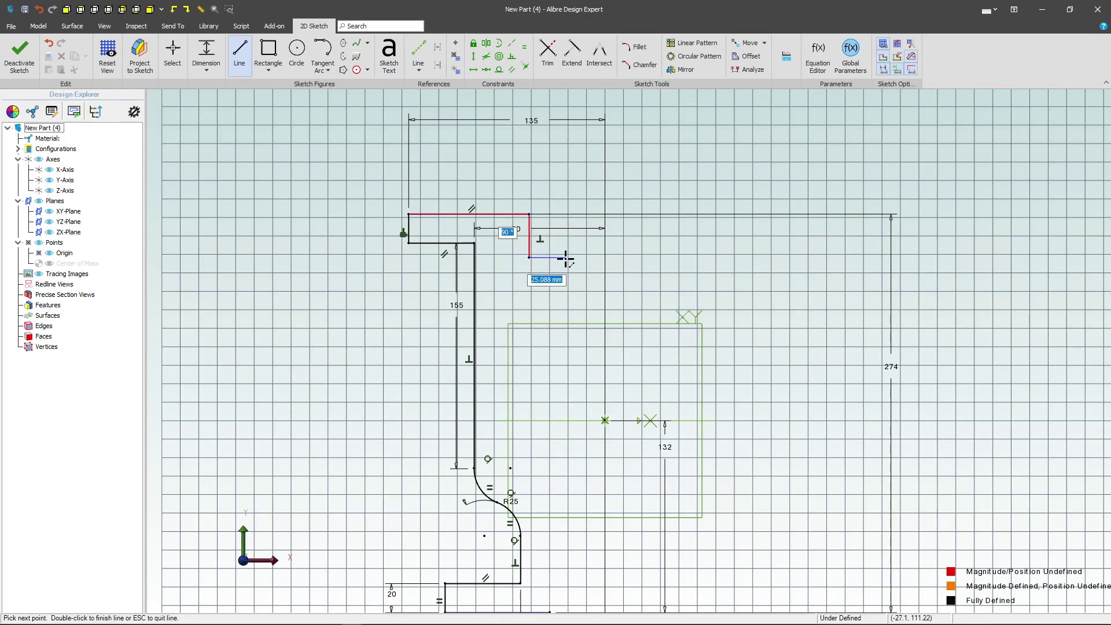
pyautogui.doubleClick(565, 258)
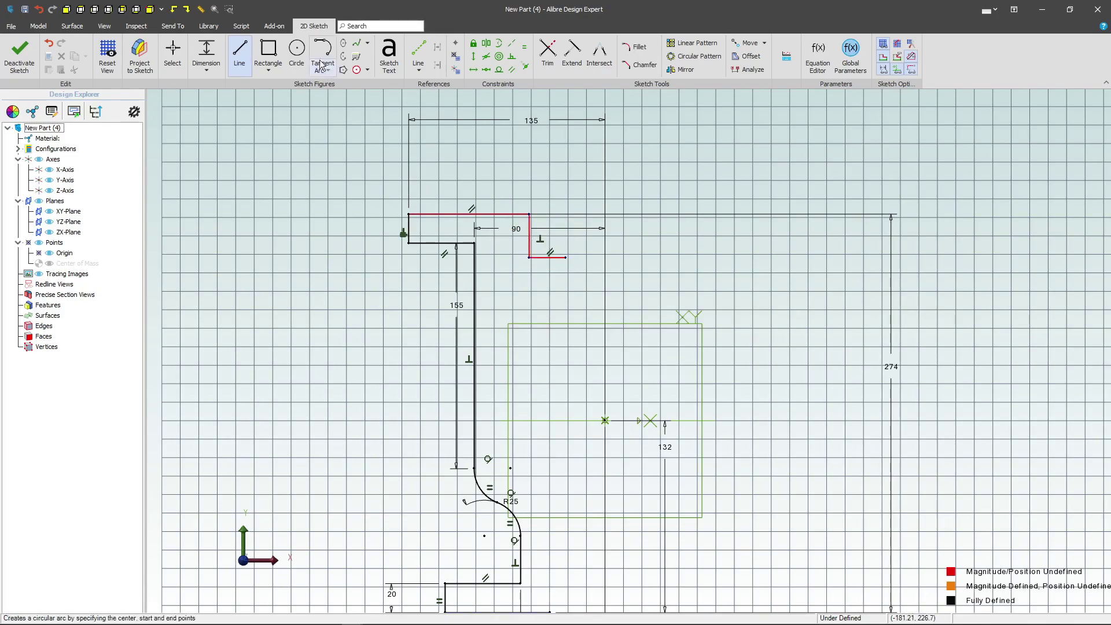
# Dimension the step 80 mm from the centre point and 170 mm vertically.
pyautogui.click(211, 48)
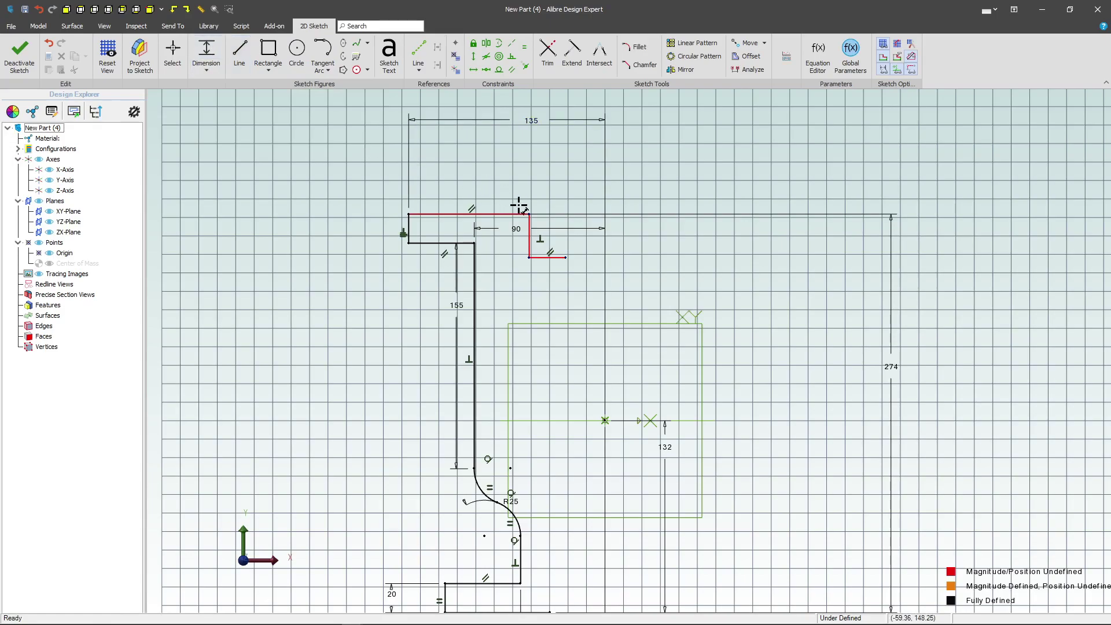
pyautogui.click(605, 421)
pyautogui.click(529, 228)
pyautogui.click(605, 421)
pyautogui.click(567, 166)
pyautogui.write('80')
pyautogui.press('Return')
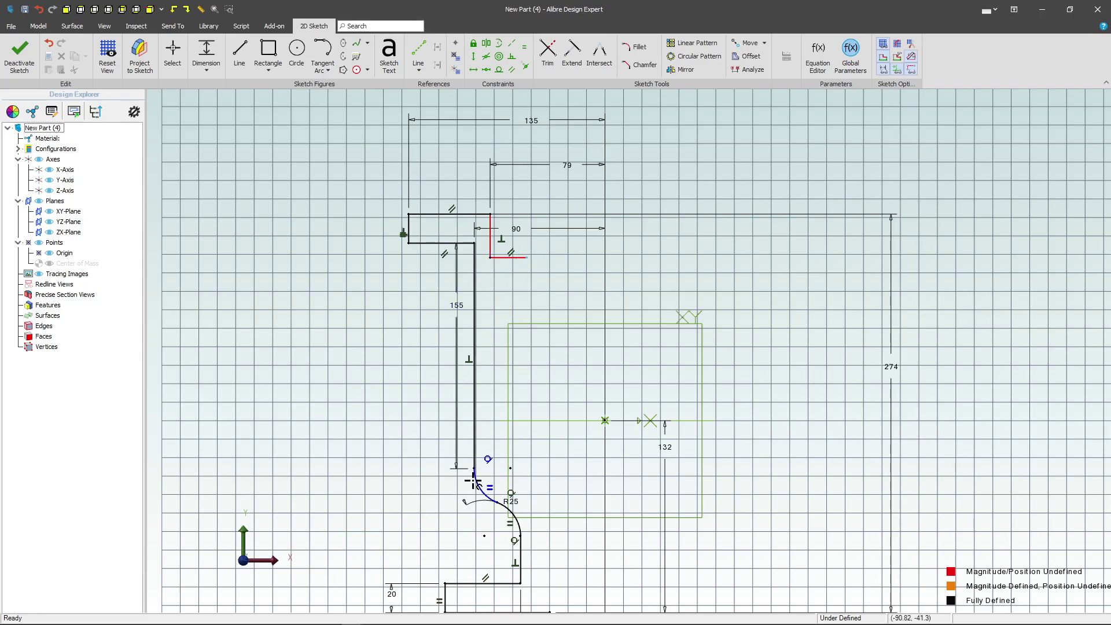
pyautogui.click(474, 468)
pyautogui.click(414, 355)
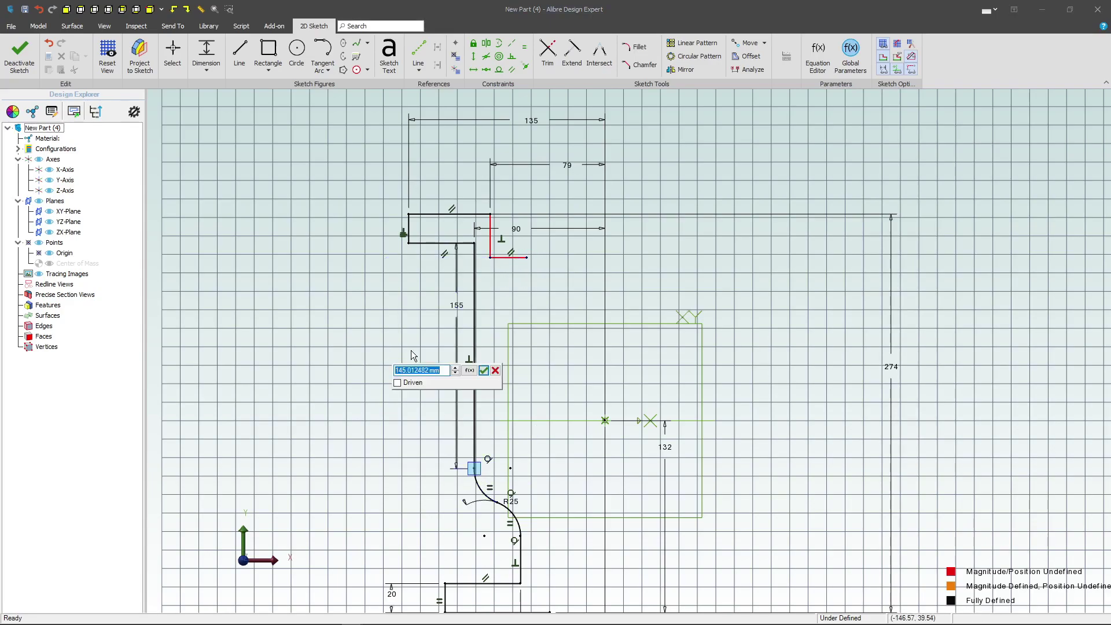
pyautogui.write('170')
pyautogui.press('Return')
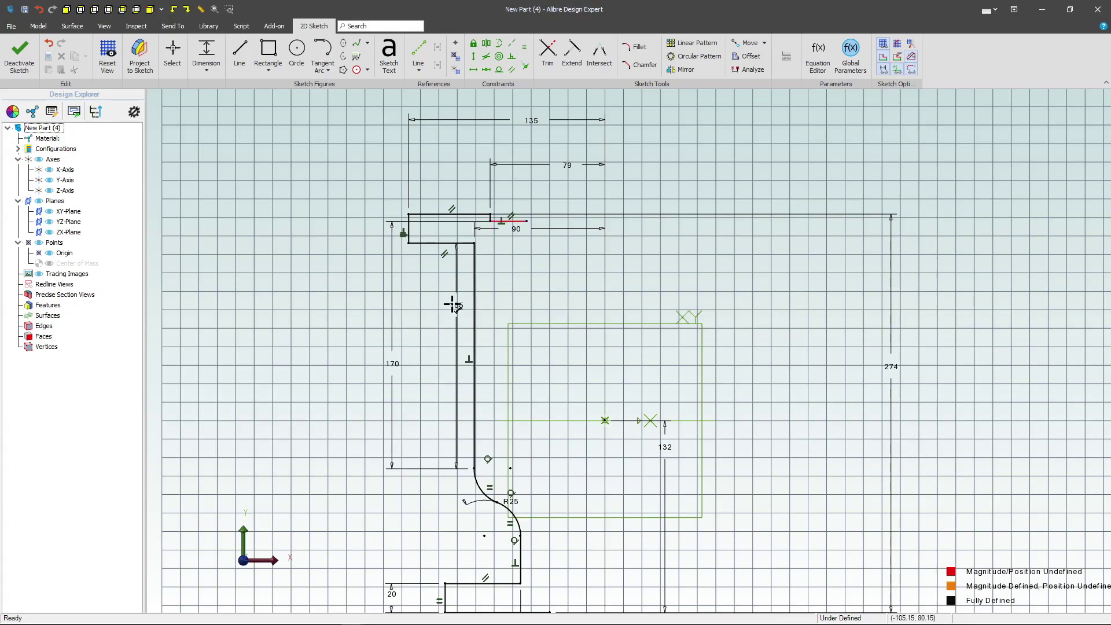
# Place the last segment's end 70 mm from the centre point, fully defining the sketch.
pyautogui.click(606, 419)
pyautogui.click(527, 220)
pyautogui.click(622, 194)
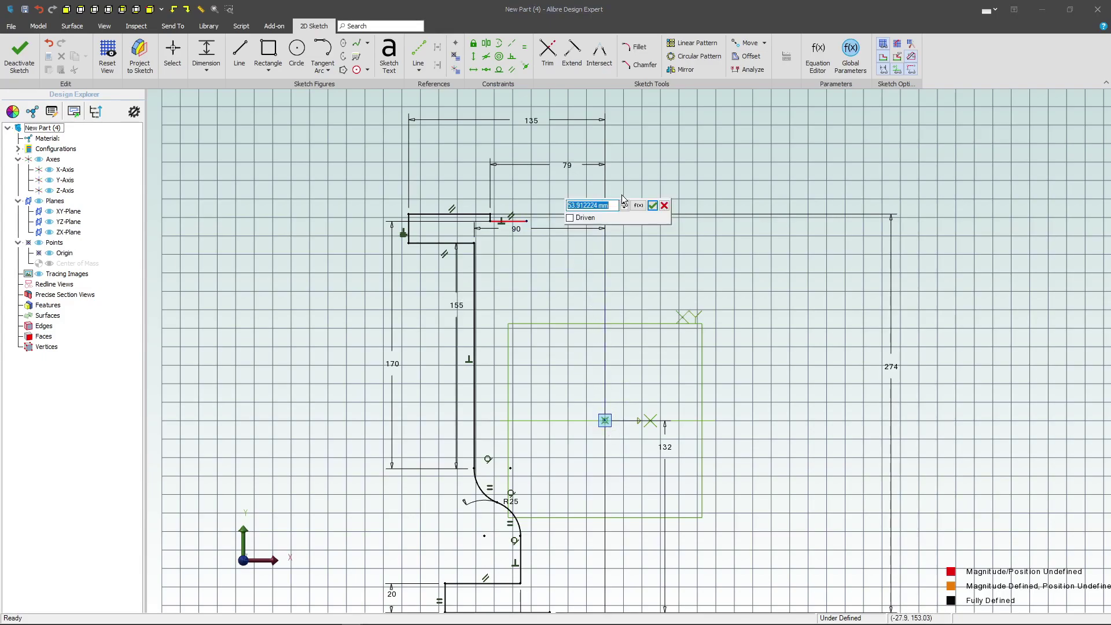
pyautogui.write('70')
pyautogui.press('Return')
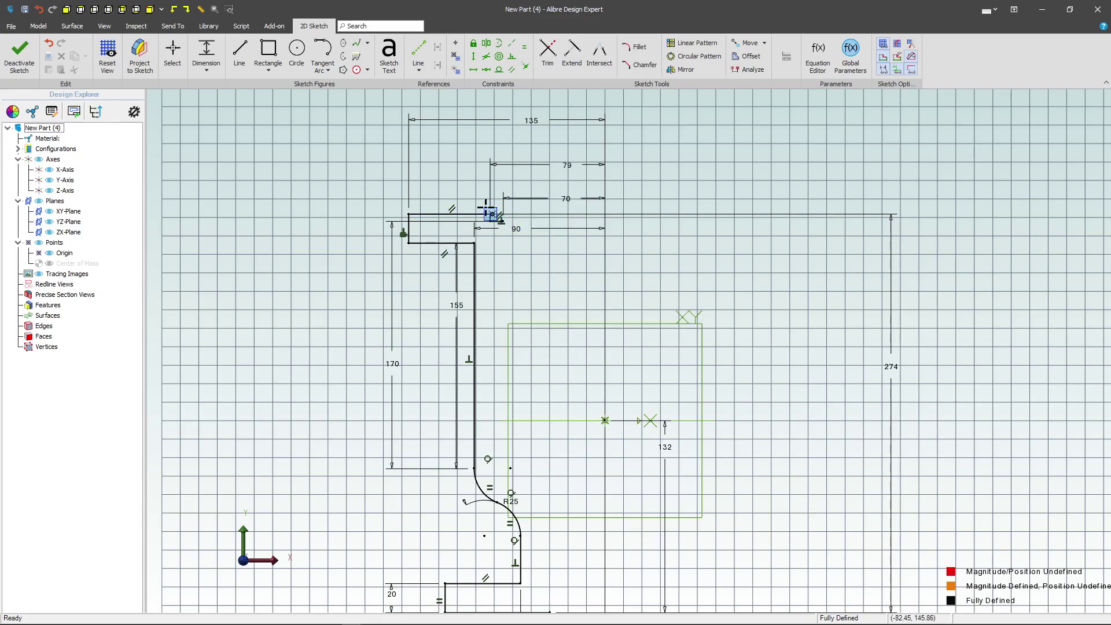
pyautogui.press('l')
# Draw a vertical line down from the step into a tangent arc, aligning the arc's end vertically.
pyautogui.click(501, 221)
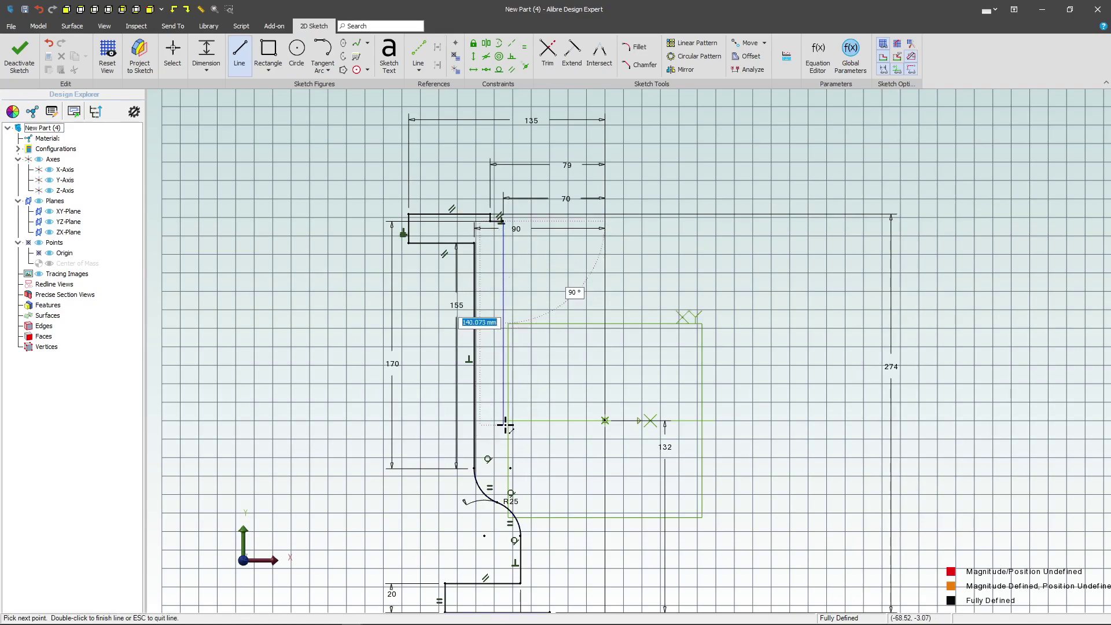
pyautogui.click(504, 424)
pyautogui.click(323, 55)
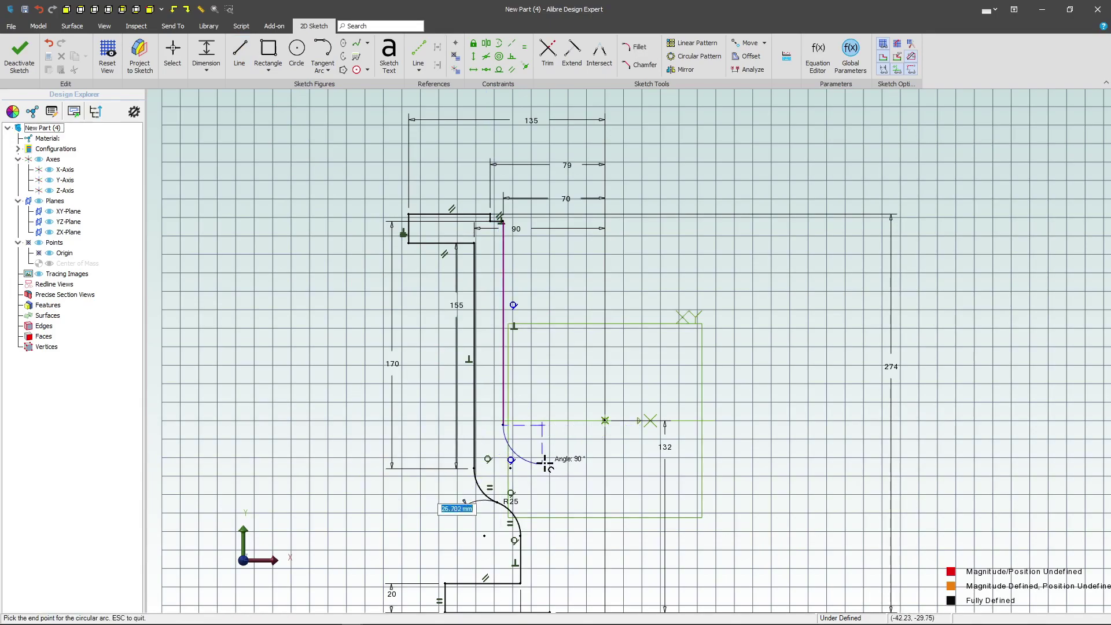
pyautogui.click(474, 56)
pyautogui.click(541, 424)
pyautogui.click(552, 461)
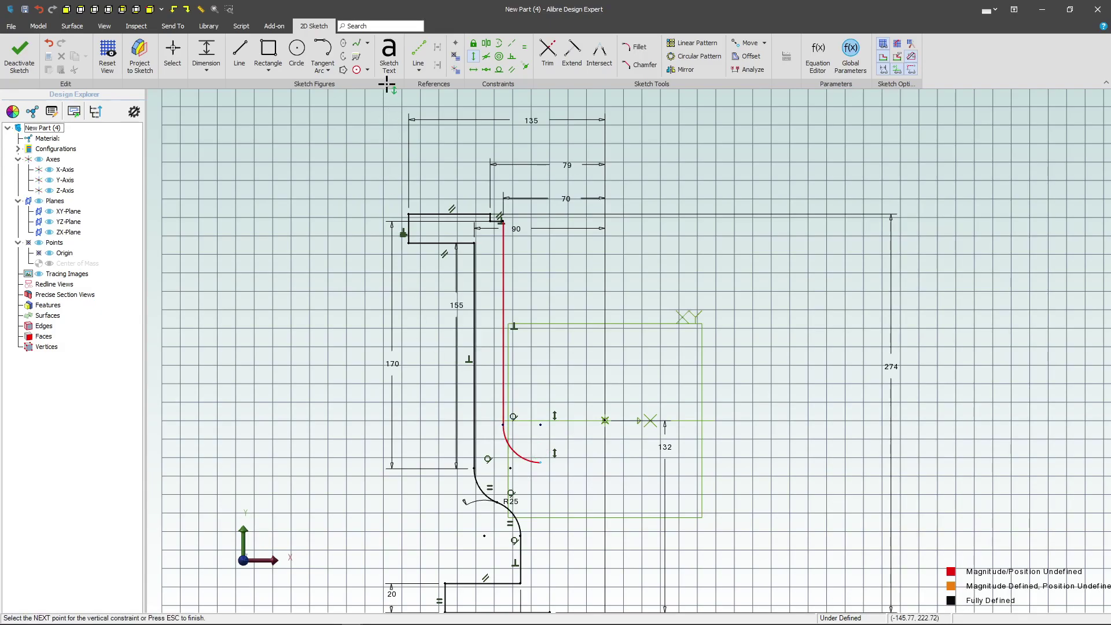
pyautogui.press('Escape')
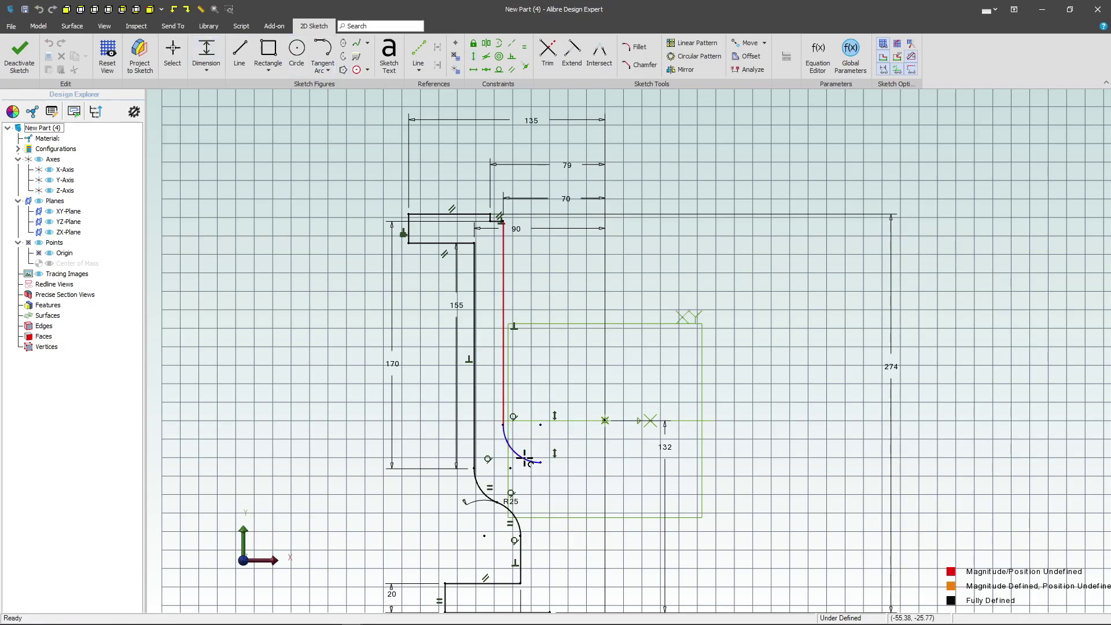
# Give the tangent arc an R8 radius.
pyautogui.click(526, 460)
pyautogui.click(976, 228)
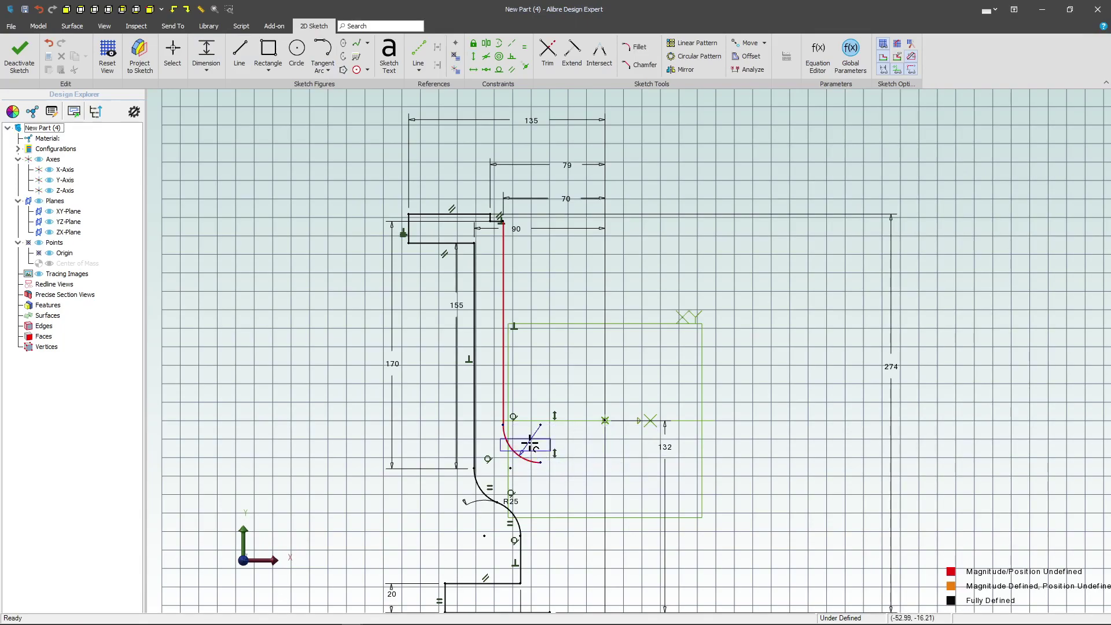
pyautogui.click(533, 436)
pyautogui.write('8')
pyautogui.press('Return')
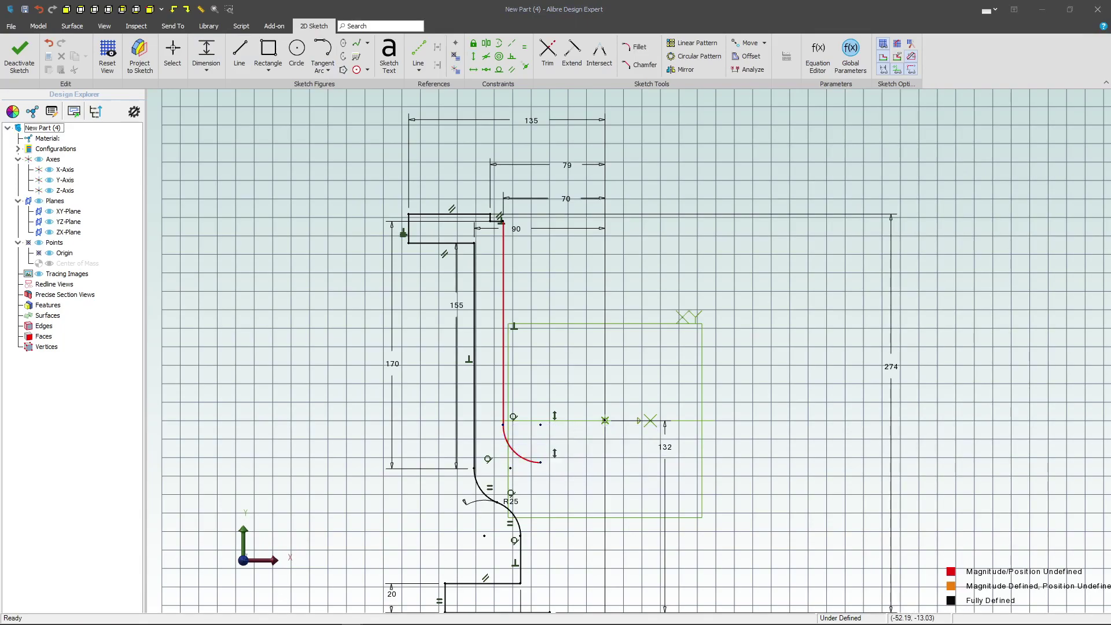
# Draw a short horizontal step from the R8 arc's end and a vertical line downward.
pyautogui.scroll(1, 493, 440)
pyautogui.scroll(3, 493, 440)
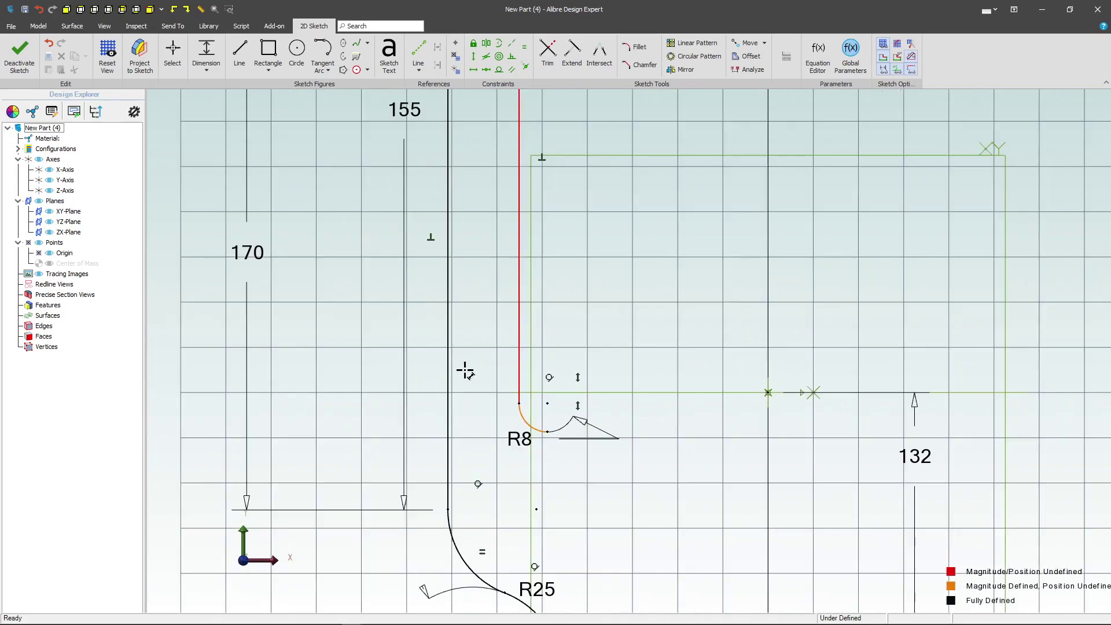
pyautogui.click(236, 56)
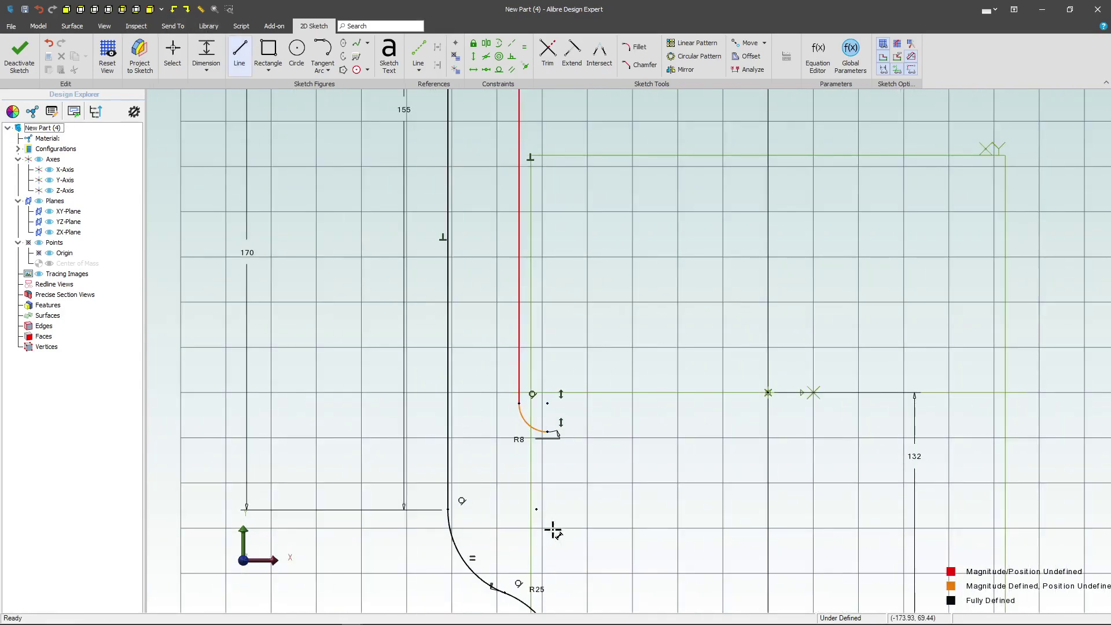
pyautogui.click(549, 432)
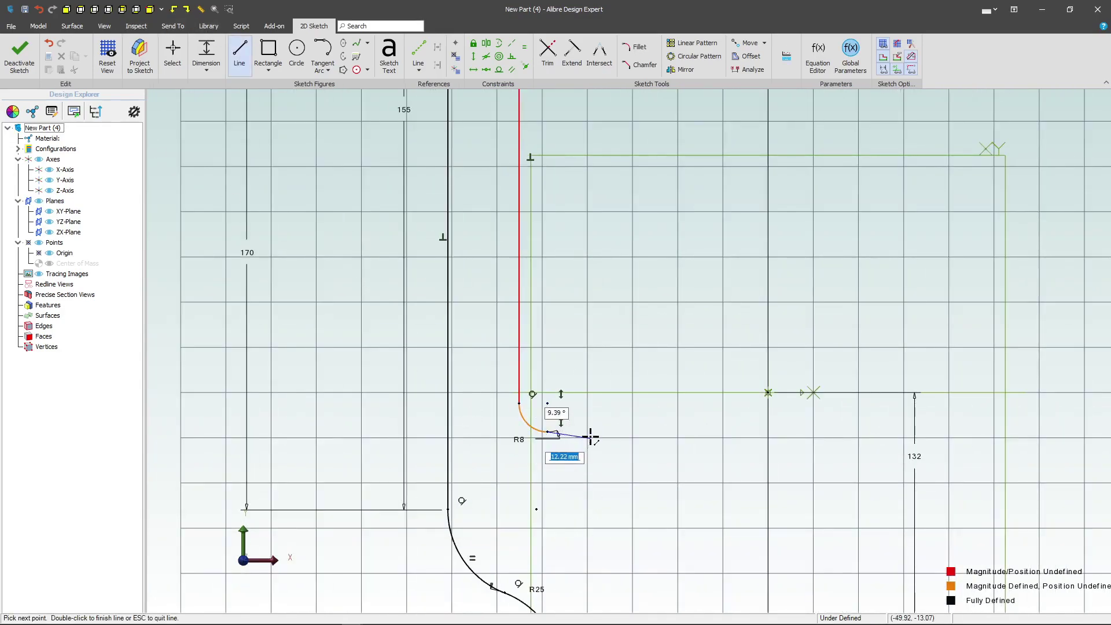
pyautogui.click(590, 432)
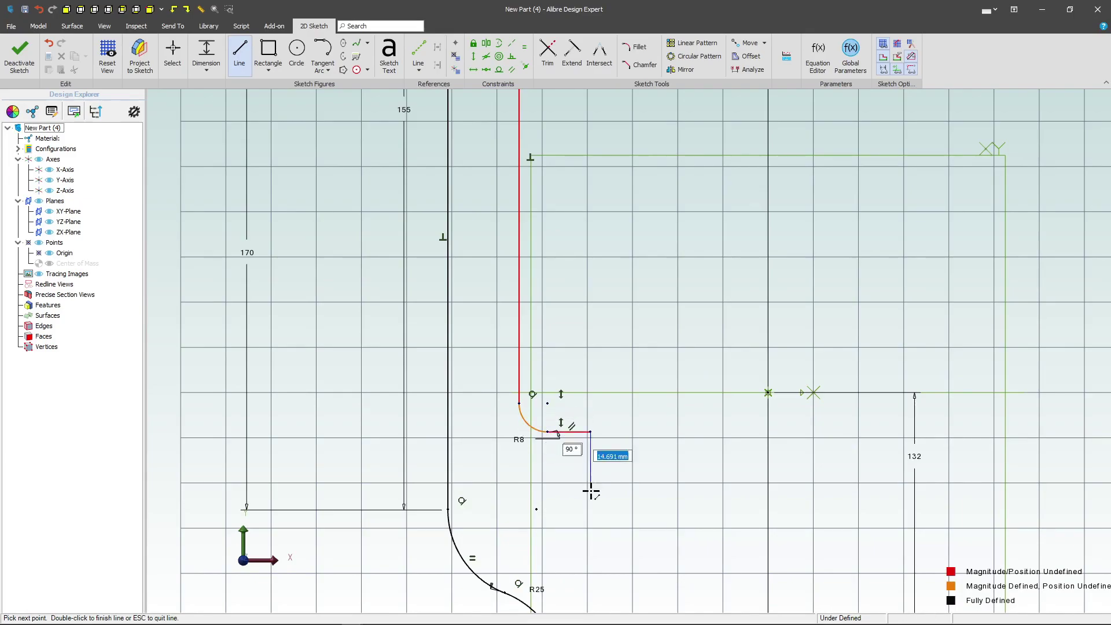
pyautogui.click(589, 521)
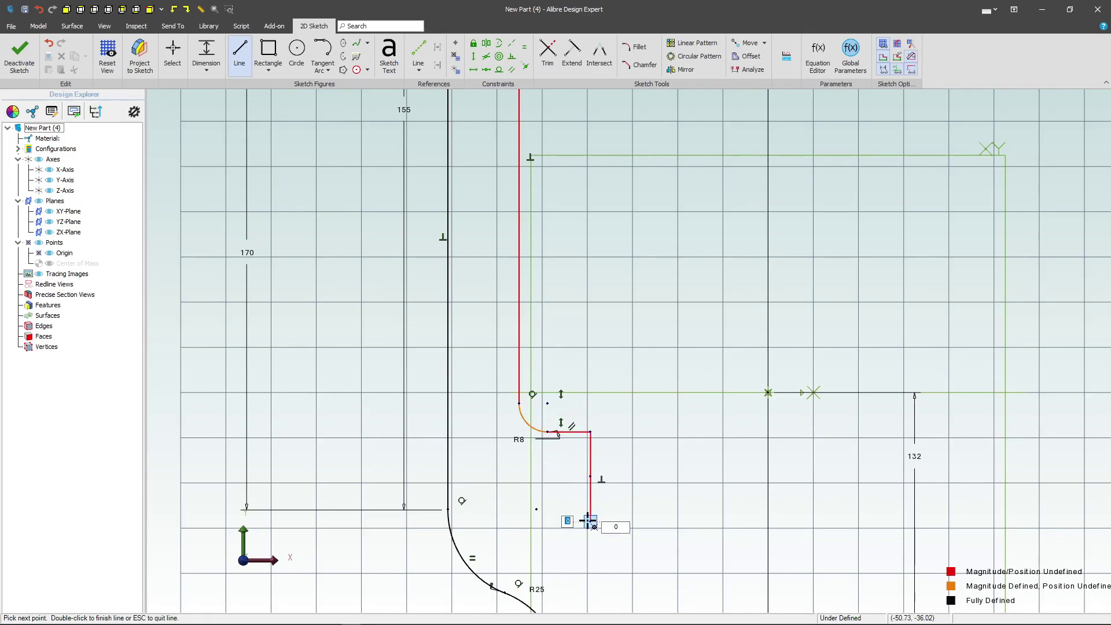
pyautogui.press('Escape')
pyautogui.press('Escape')
pyautogui.scroll(-1, 648, 280)
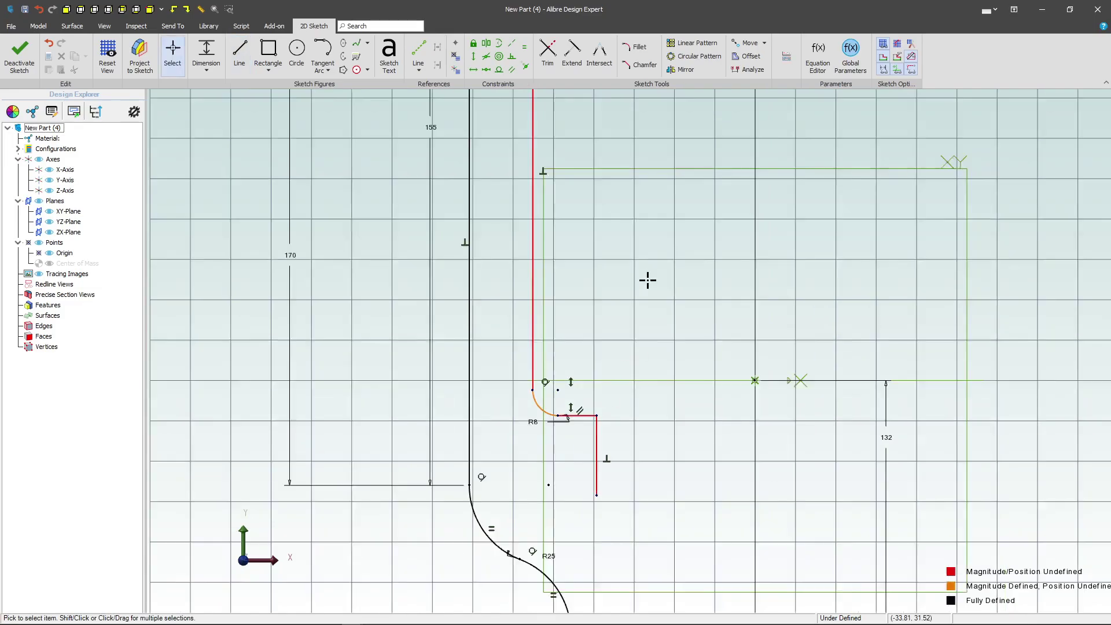
pyautogui.scroll(-1, 648, 280)
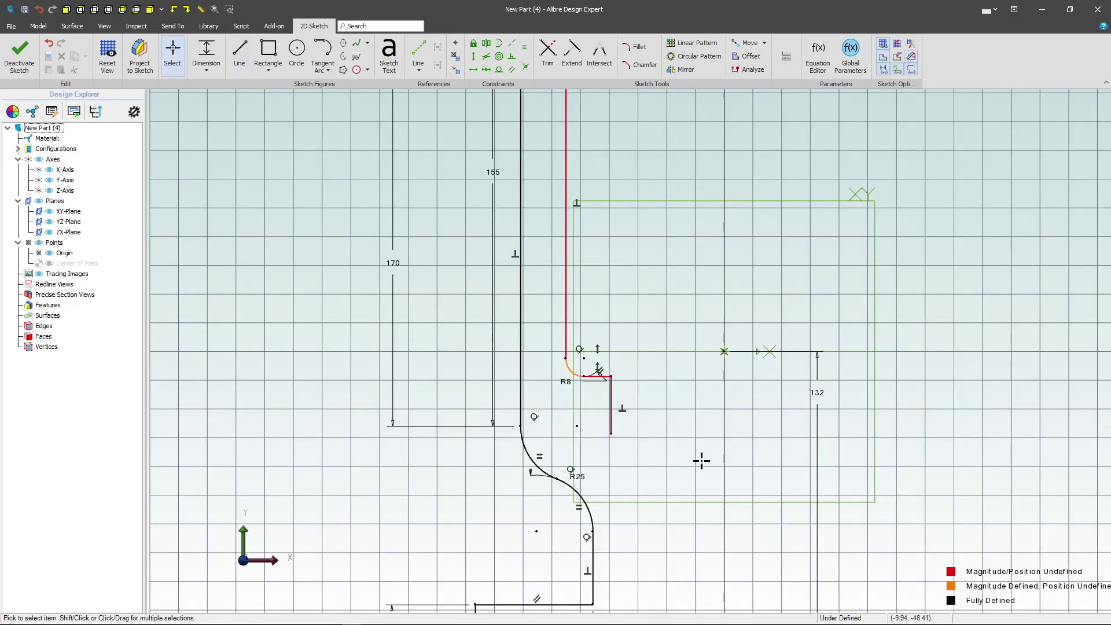
# Dimension the inner vertical line 60 mm from the centre point.
pyautogui.click(206, 55)
pyautogui.click(611, 376)
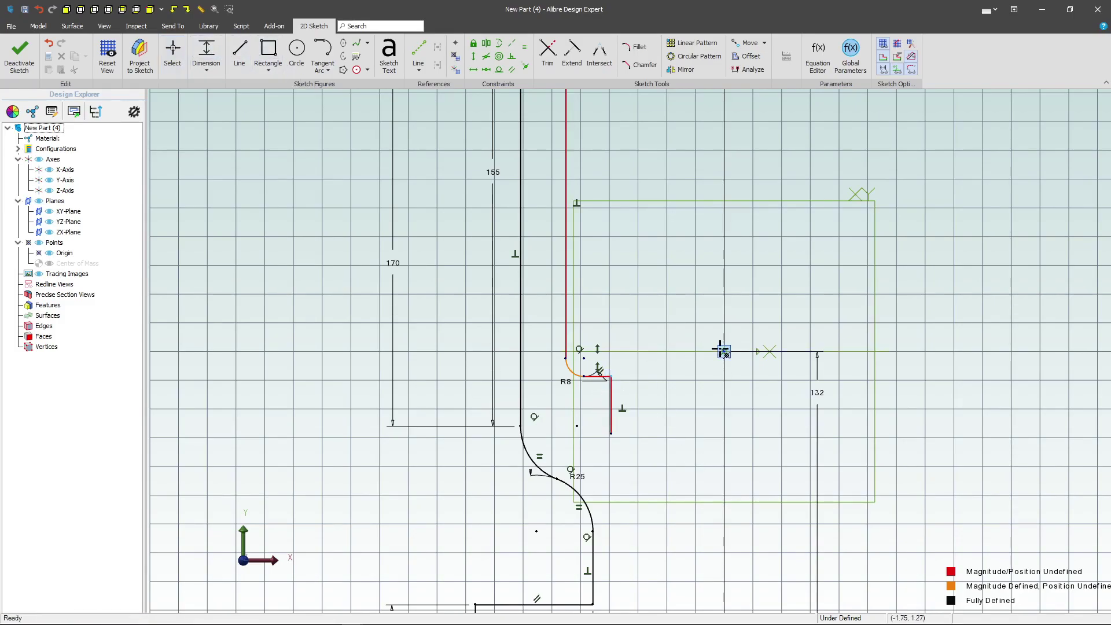
pyautogui.click(721, 350)
pyautogui.click(668, 270)
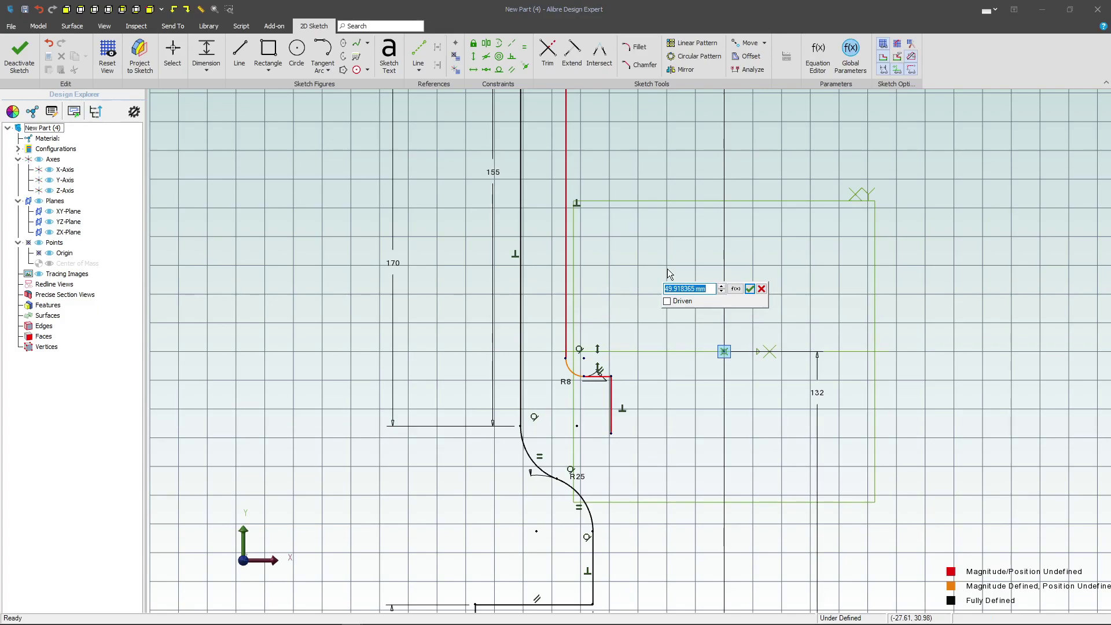
pyautogui.write('60')
pyautogui.press('Return')
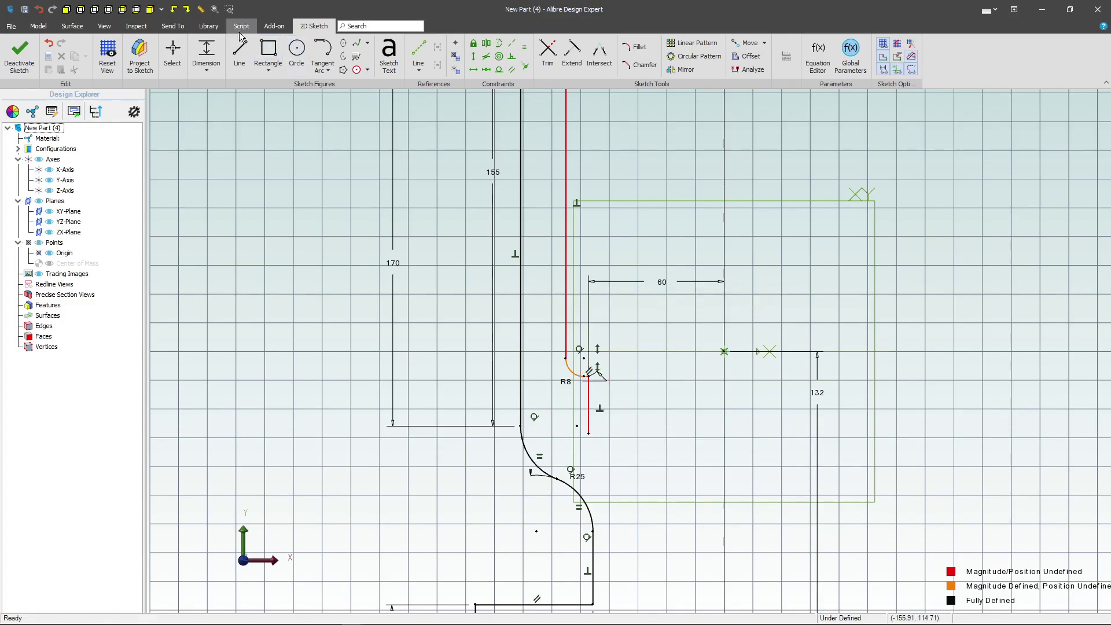
# Draw alternating horizontal and vertical lines stepping down from the red line's lower end.
pyautogui.click(240, 52)
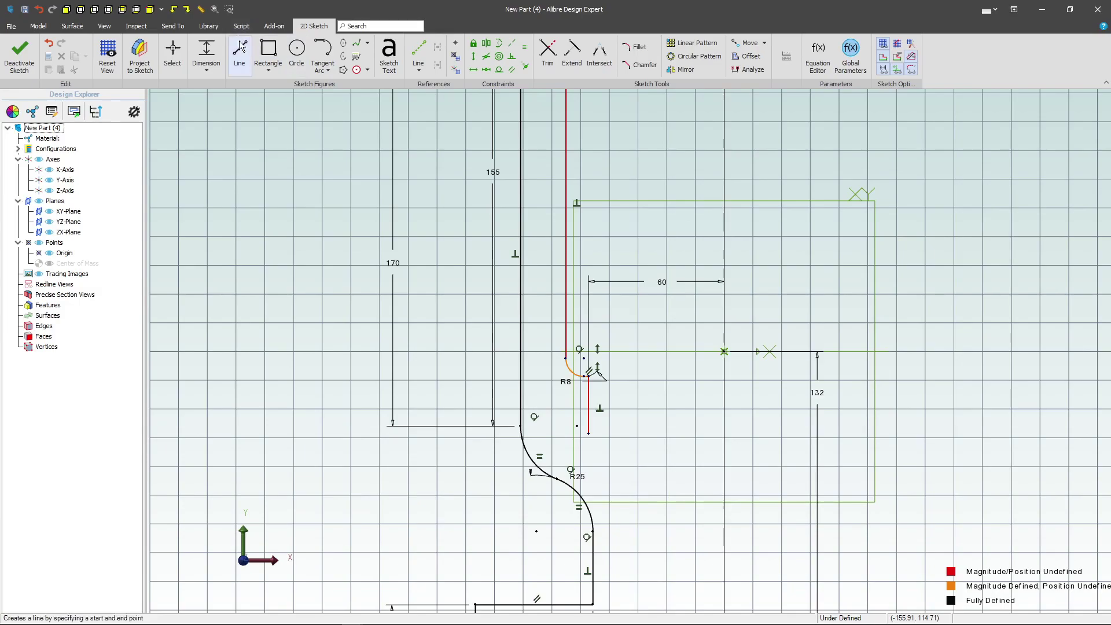
pyautogui.click(588, 433)
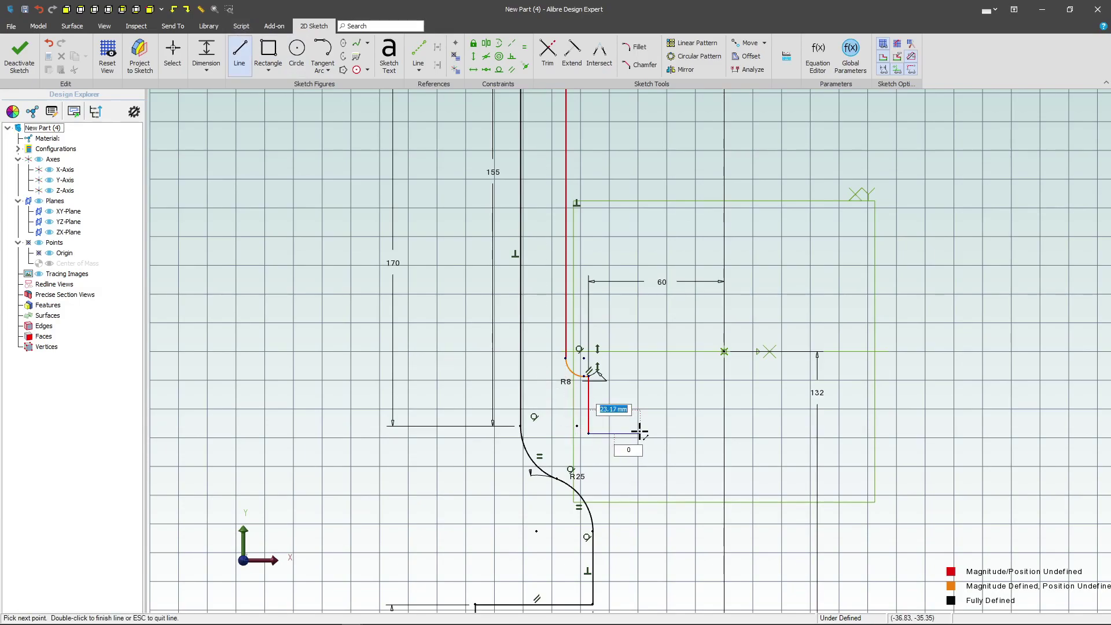
pyautogui.click(638, 433)
pyautogui.click(638, 553)
pyautogui.click(681, 552)
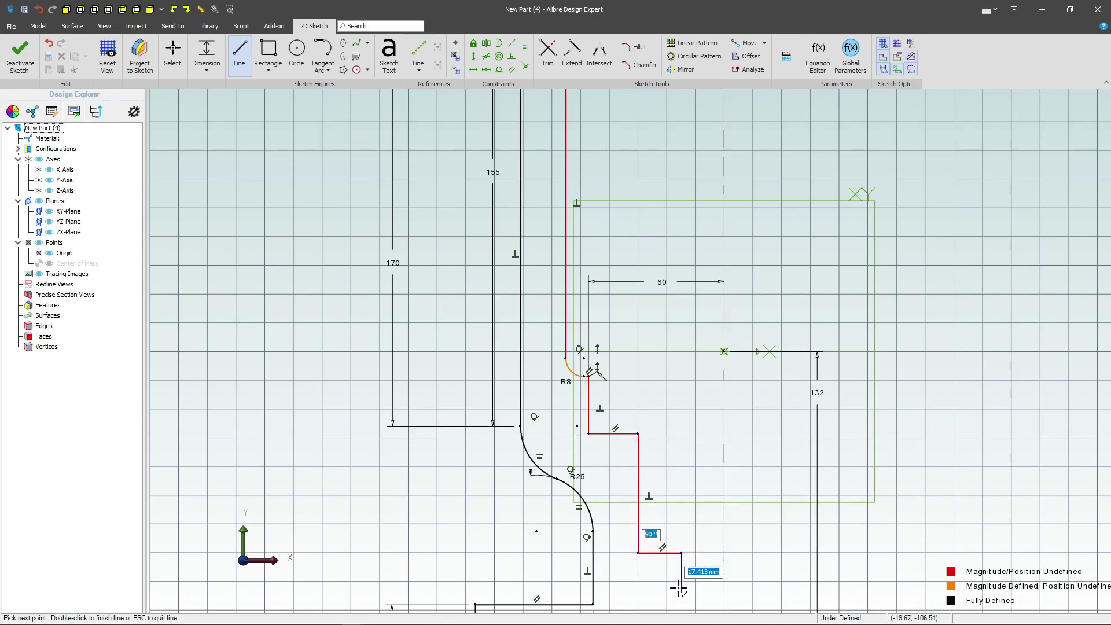
pyautogui.doubleClick(678, 591)
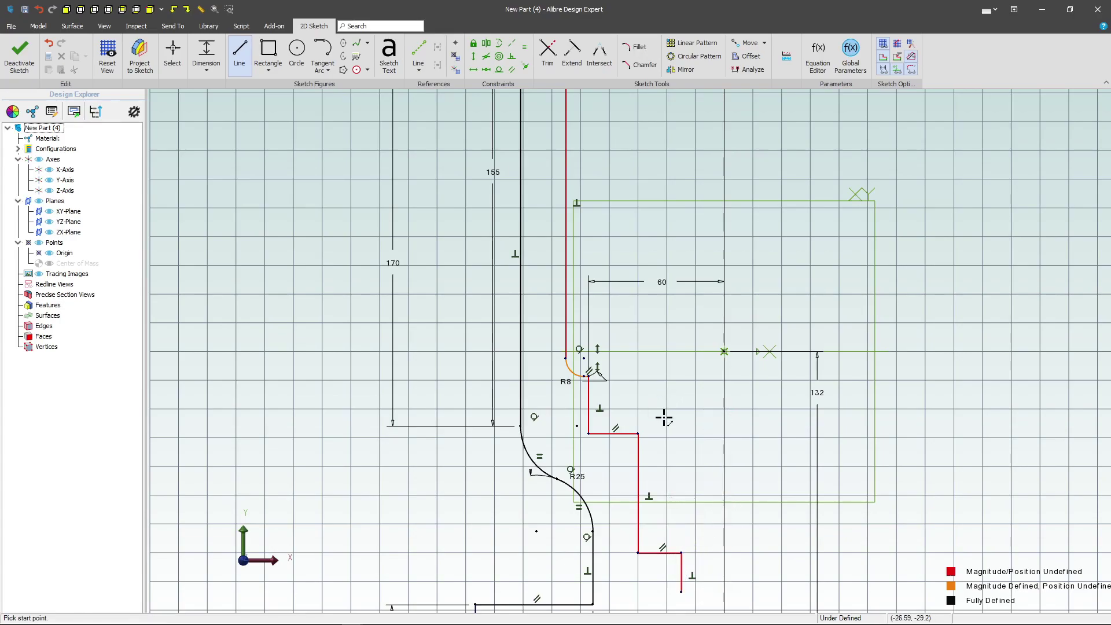
pyautogui.scroll(-1, 612, 227)
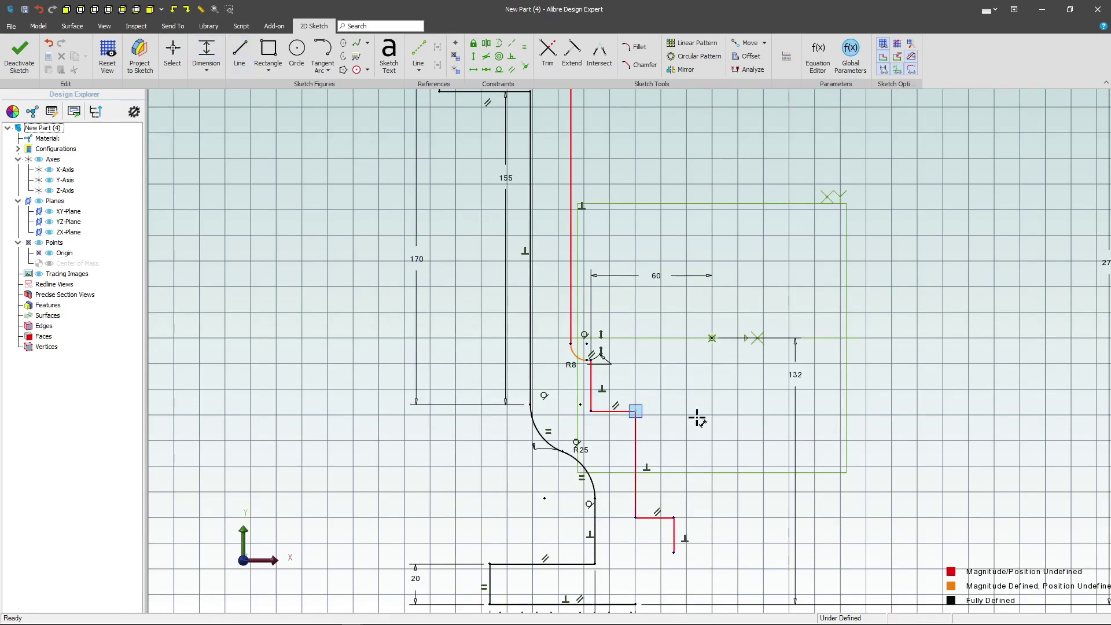
# Dimension the middle vertical segment of the step to 54.
pyautogui.click(674, 519)
pyautogui.click(733, 481)
pyautogui.write('54')
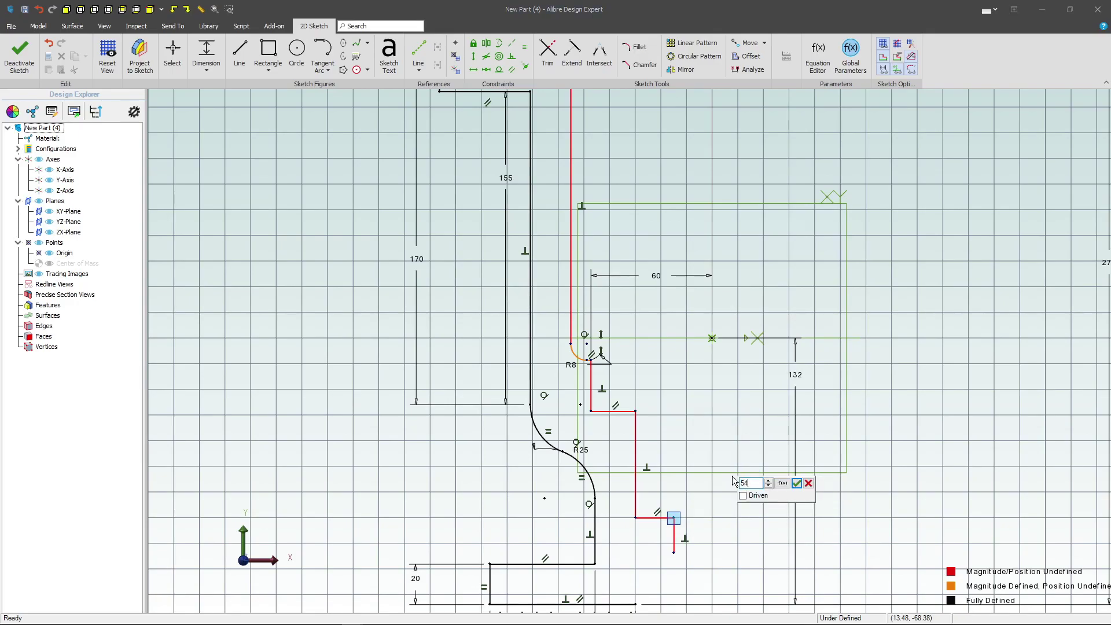
pyautogui.press('Return')
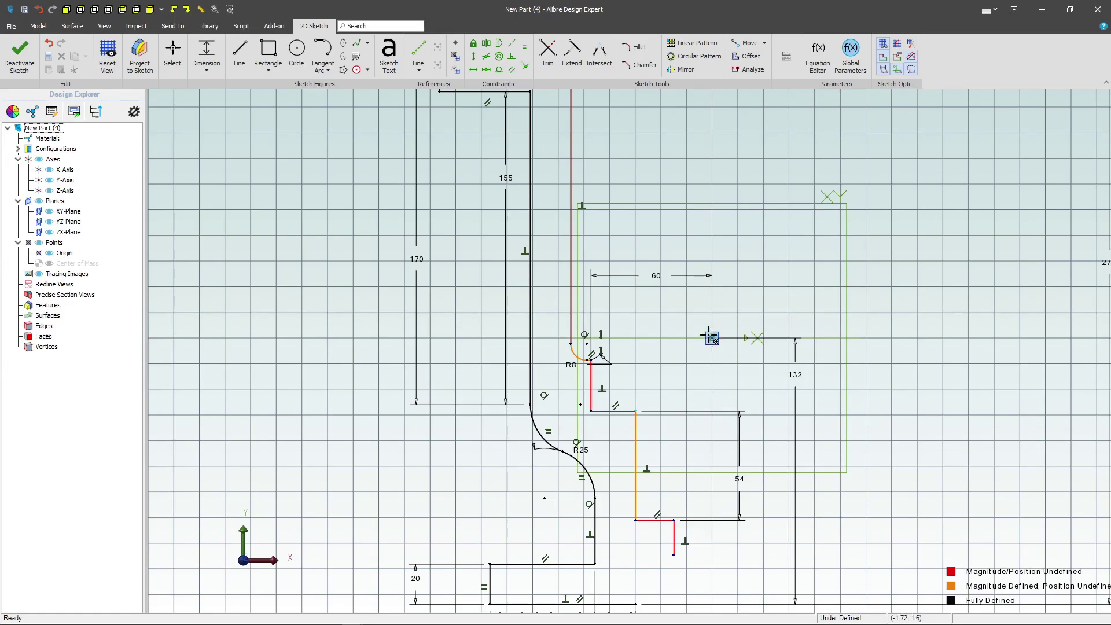
# Set the horizontal distance from the centre point to 46.
pyautogui.click(711, 337)
pyautogui.click(681, 303)
pyautogui.write('46')
pyautogui.press('Return')
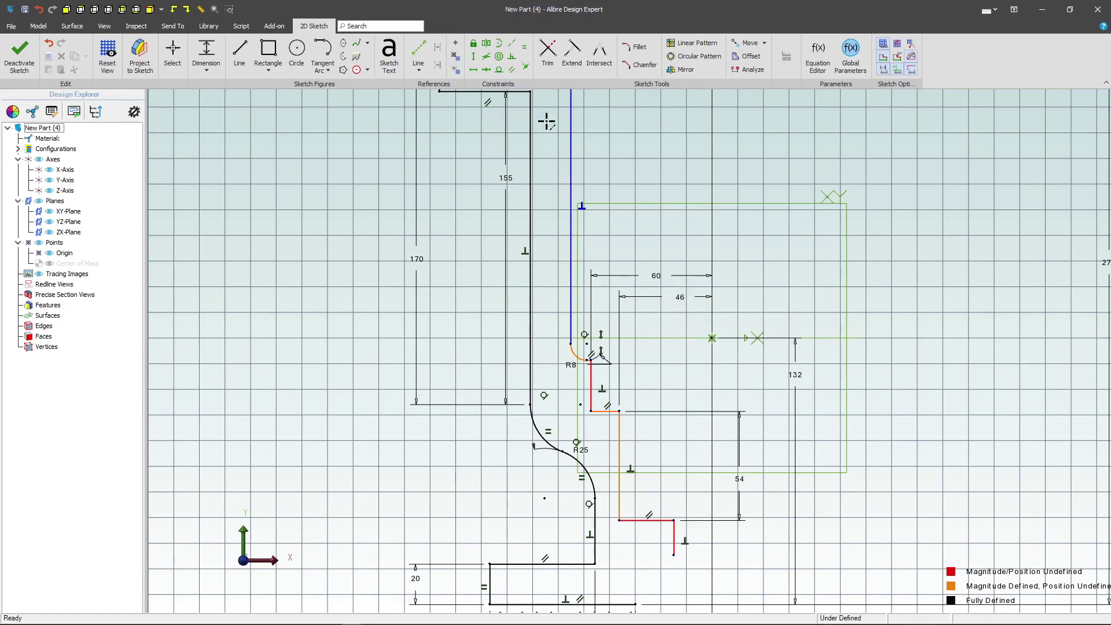
# Make the red segment's lower end coincident with the bottom line.
pyautogui.click(525, 66)
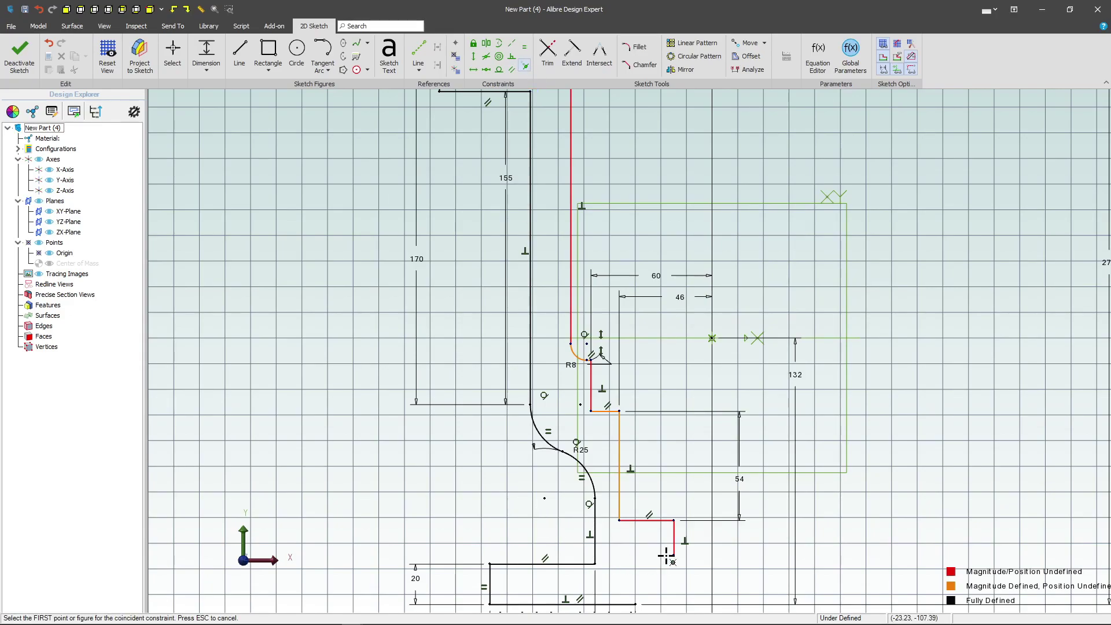
pyautogui.click(667, 557)
pyautogui.click(637, 606)
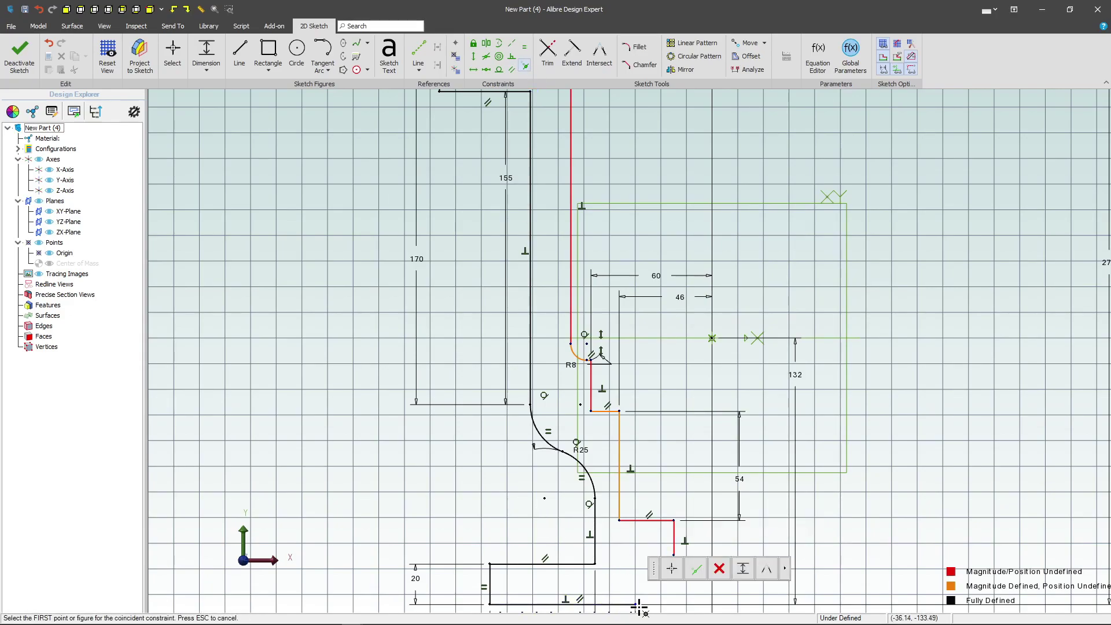
# Dimension the short vertical segment below the fillet to 10.
pyautogui.scroll(-2, 618, 596)
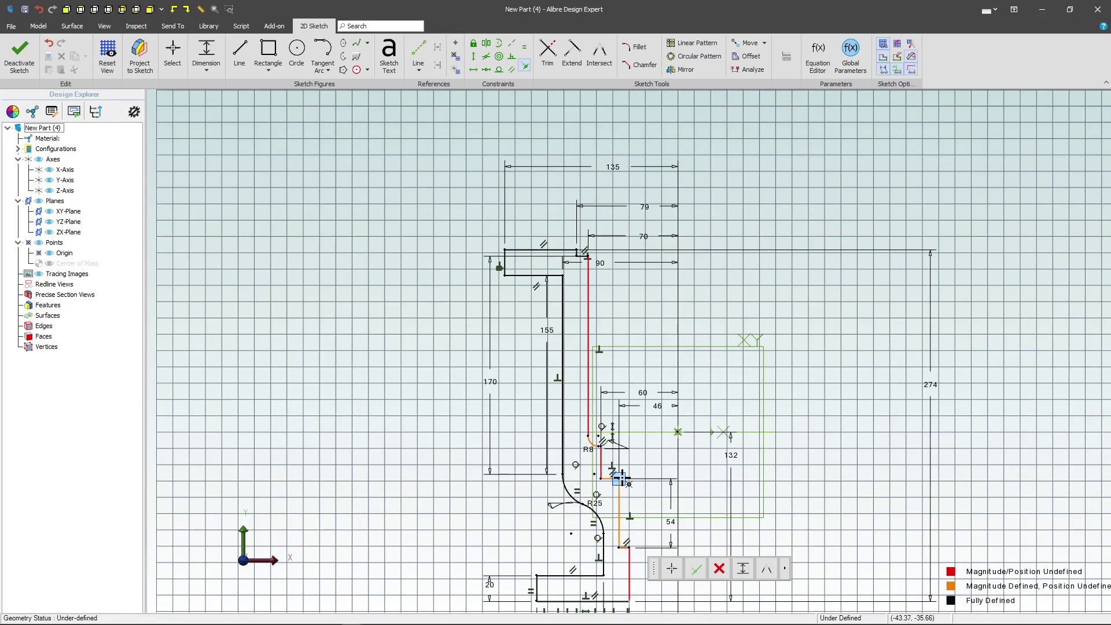
pyautogui.moveTo(620, 479); pyautogui.dragTo(606, 383, button='middle')
pyautogui.scroll(1, 616, 288)
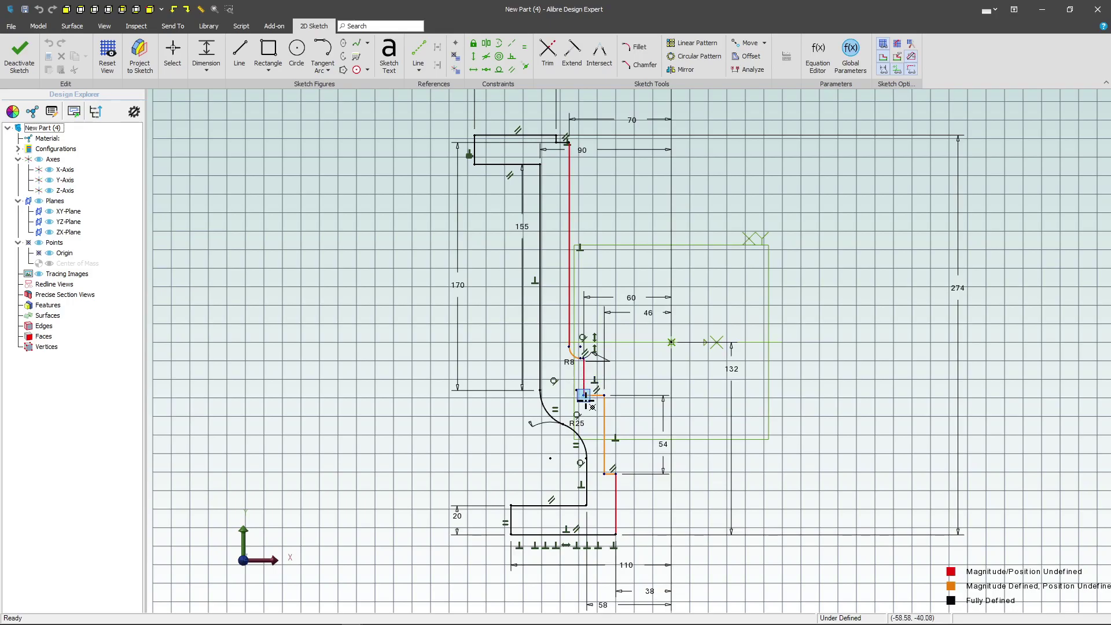
pyautogui.moveTo(584, 397)
pyautogui.mouseDown()
pyautogui.moveTo(586, 357)
pyautogui.moveTo(593, 364)
pyautogui.mouseUp()
pyautogui.scroll(2, 597, 372)
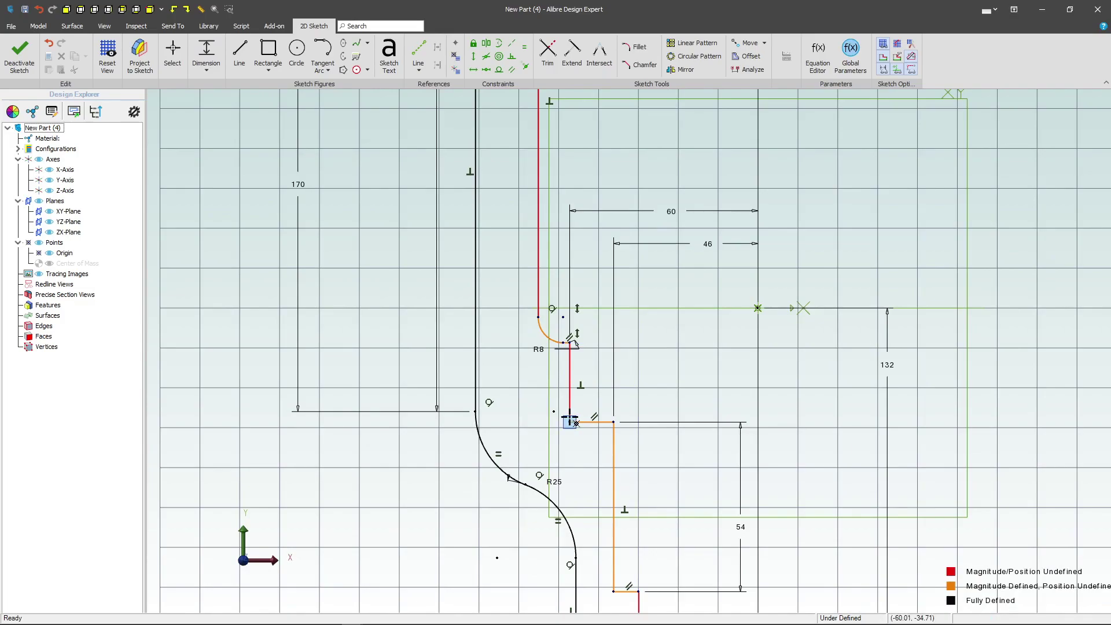
pyautogui.click(577, 347)
pyautogui.click(634, 370)
pyautogui.write('10')
pyautogui.press('Return')
# Dimension the red inner vertical line to 162, fully defining the sketch.
pyautogui.scroll(-2, 603, 213)
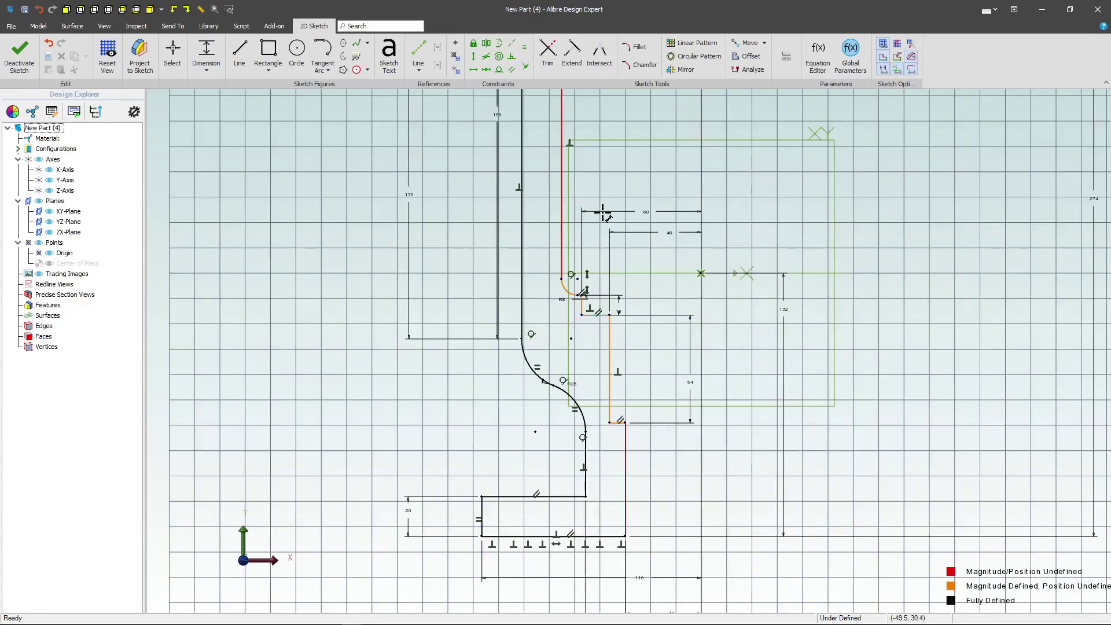
pyautogui.scroll(-1, 602, 212)
pyautogui.scroll(1, 602, 255)
pyautogui.scroll(1, 602, 255)
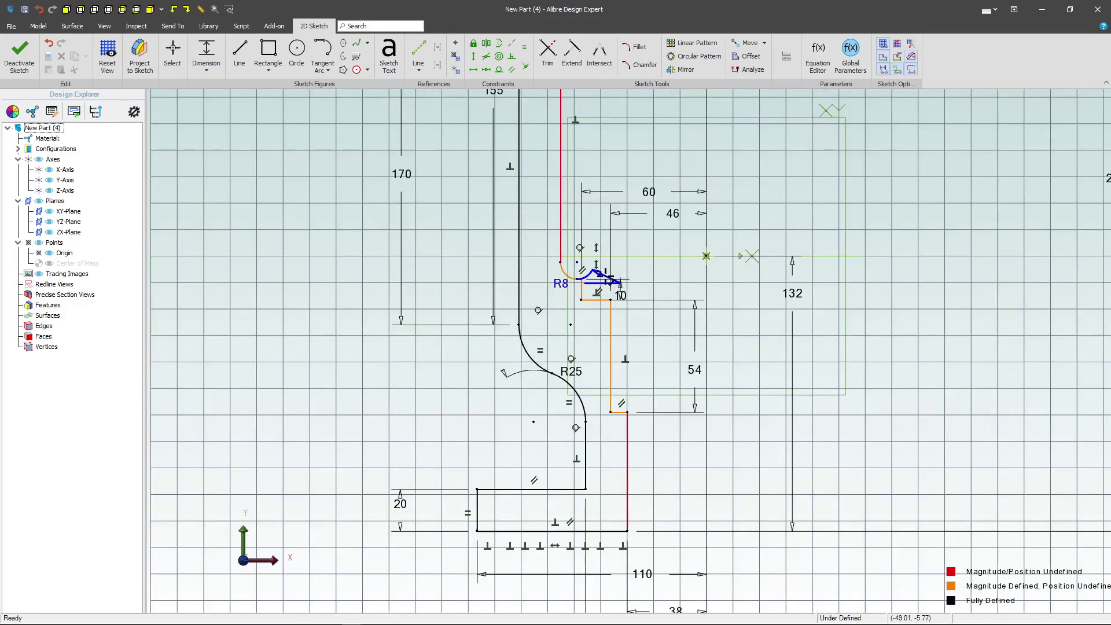
pyautogui.scroll(2, 681, 440)
pyautogui.scroll(-2, 689, 492)
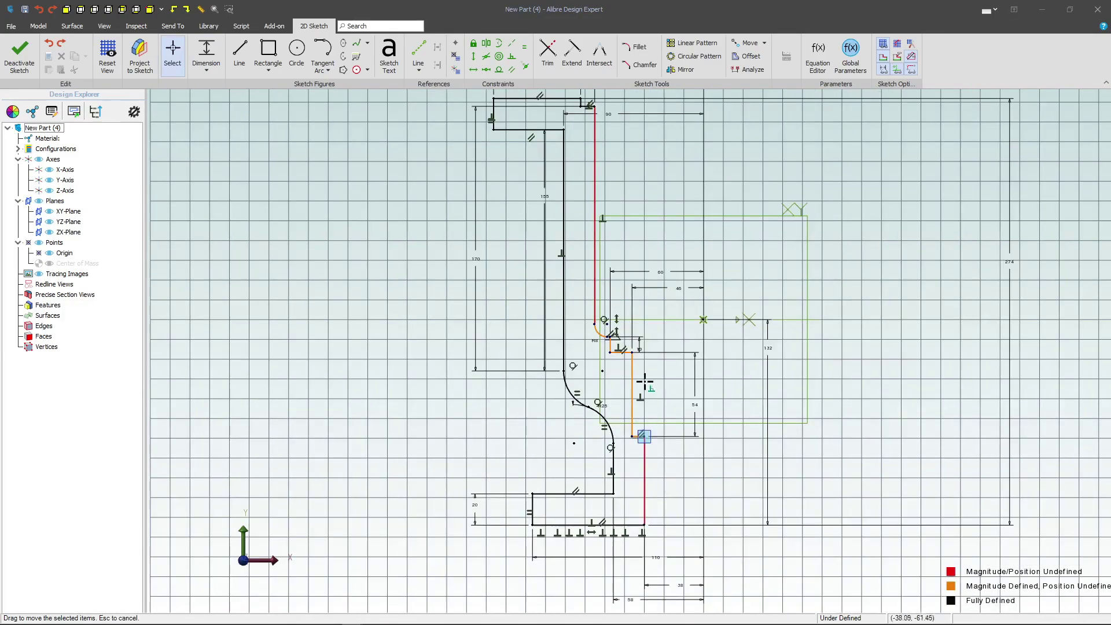
pyautogui.click(207, 53)
pyautogui.click(575, 151)
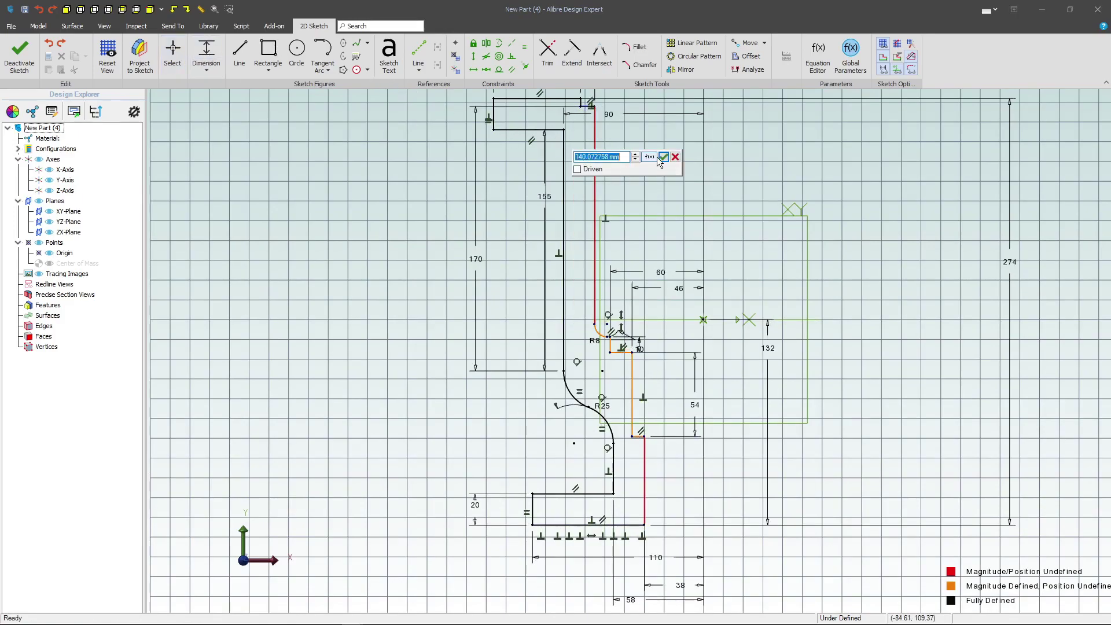
pyautogui.write('162')
pyautogui.click(661, 157)
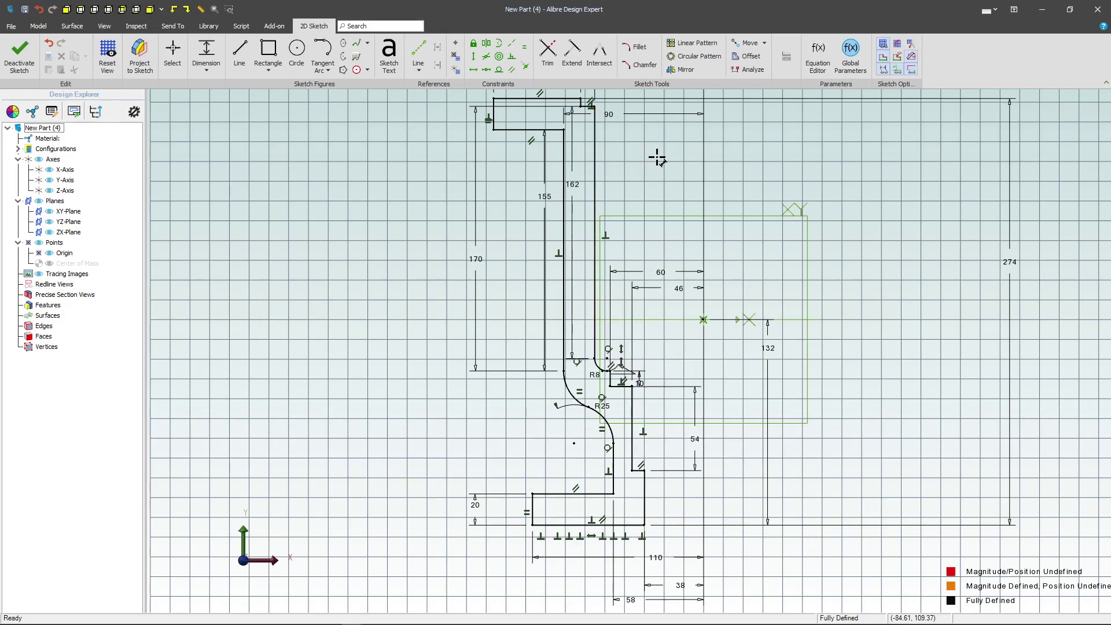
pyautogui.scroll(-1, 579, 249)
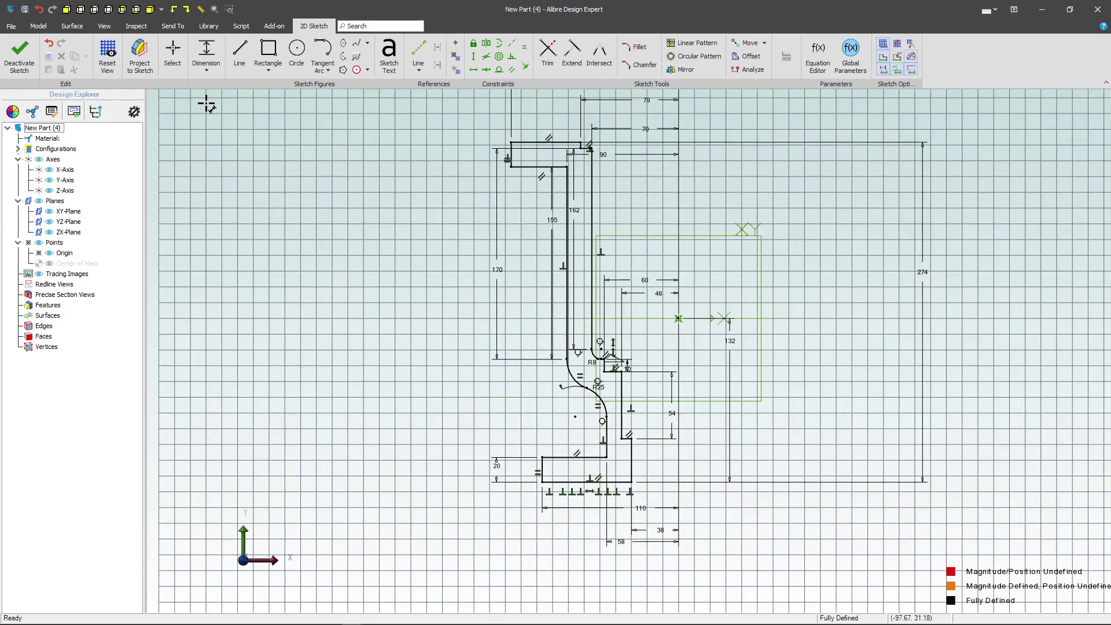
# Revolve the profile sketch 360° about the Y axis into a hollow flanged solid.
pyautogui.click(20, 58)
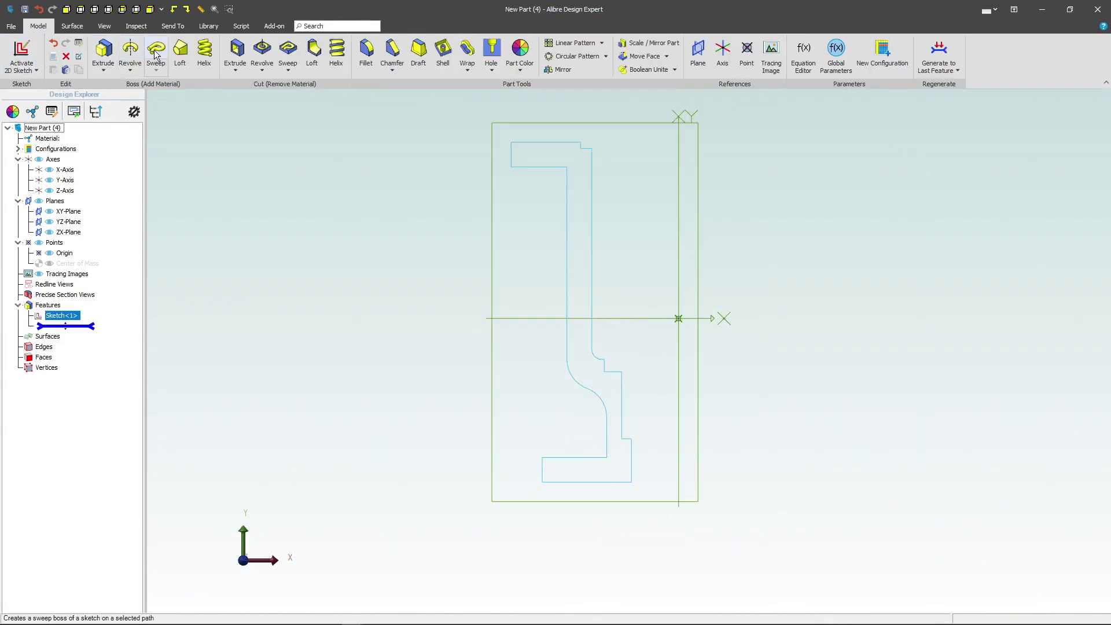
pyautogui.click(130, 52)
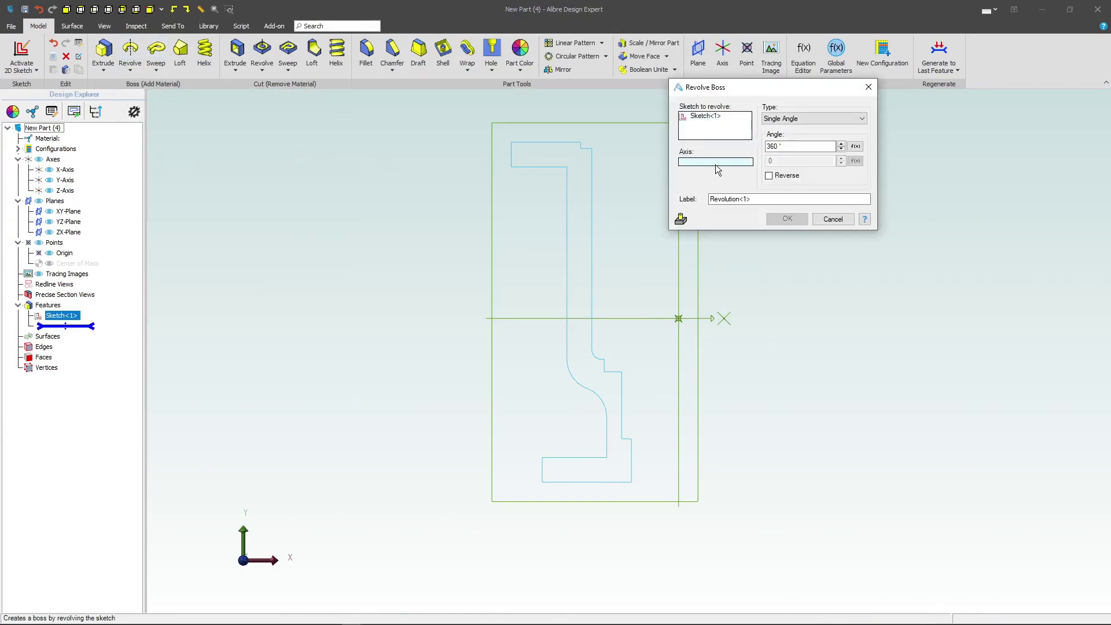
pyautogui.click(679, 283)
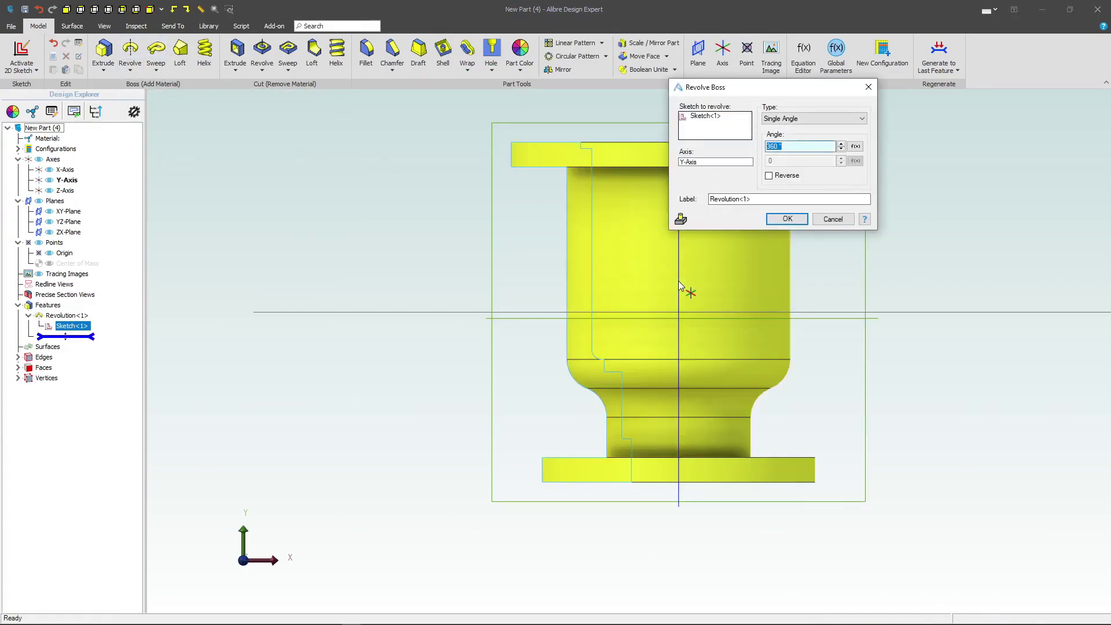
pyautogui.click(786, 220)
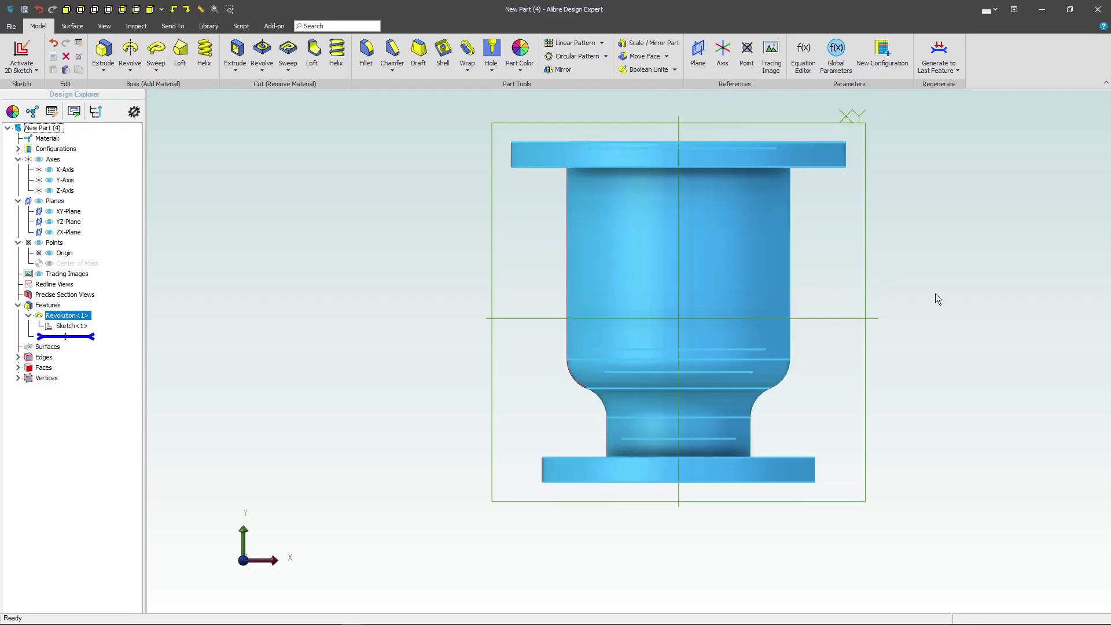
pyautogui.moveTo(1004, 310)
pyautogui.mouseDown(button='middle')
pyautogui.moveTo(978, 329)
pyautogui.moveTo(984, 321)
pyautogui.mouseUp(button='middle')
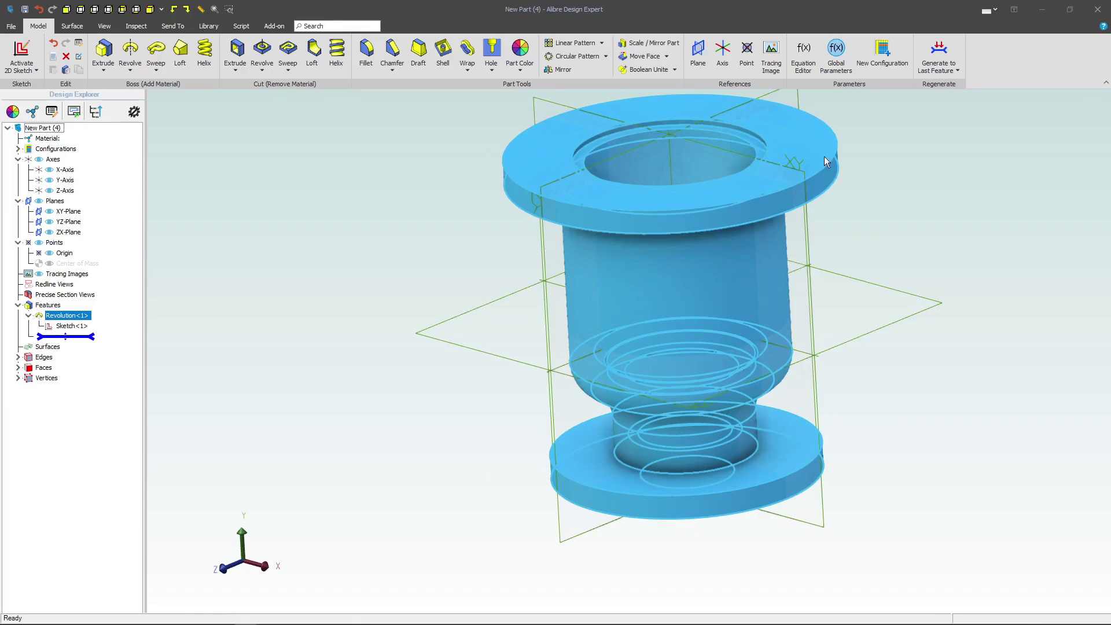
# Fillet the neck-to-bottom-flange edge with a 10 mm radius.
pyautogui.click(366, 51)
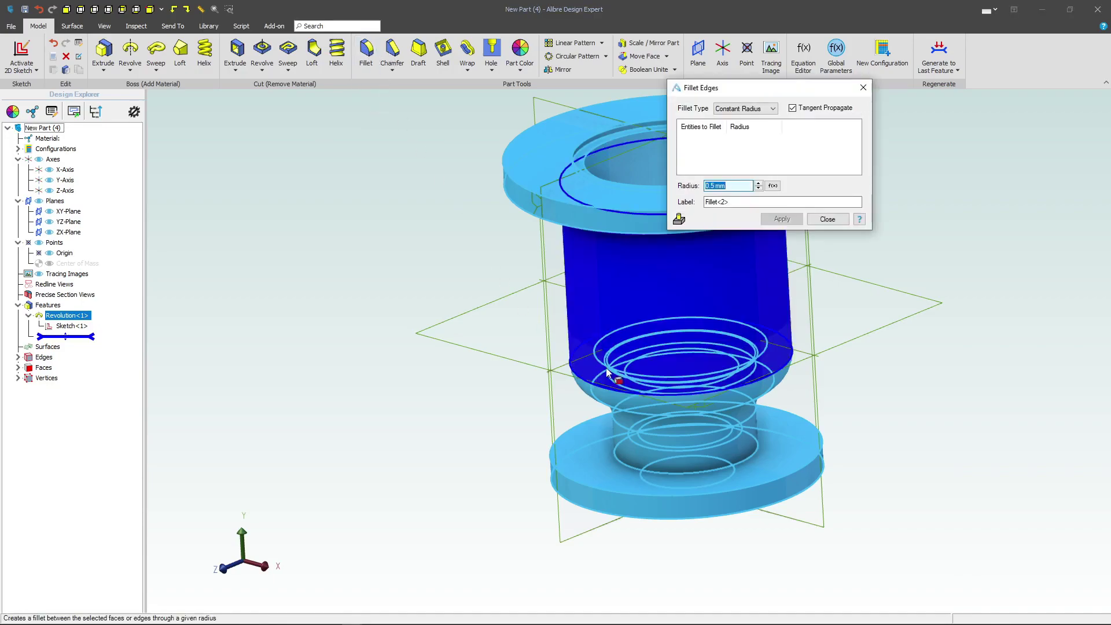
pyautogui.click(692, 472)
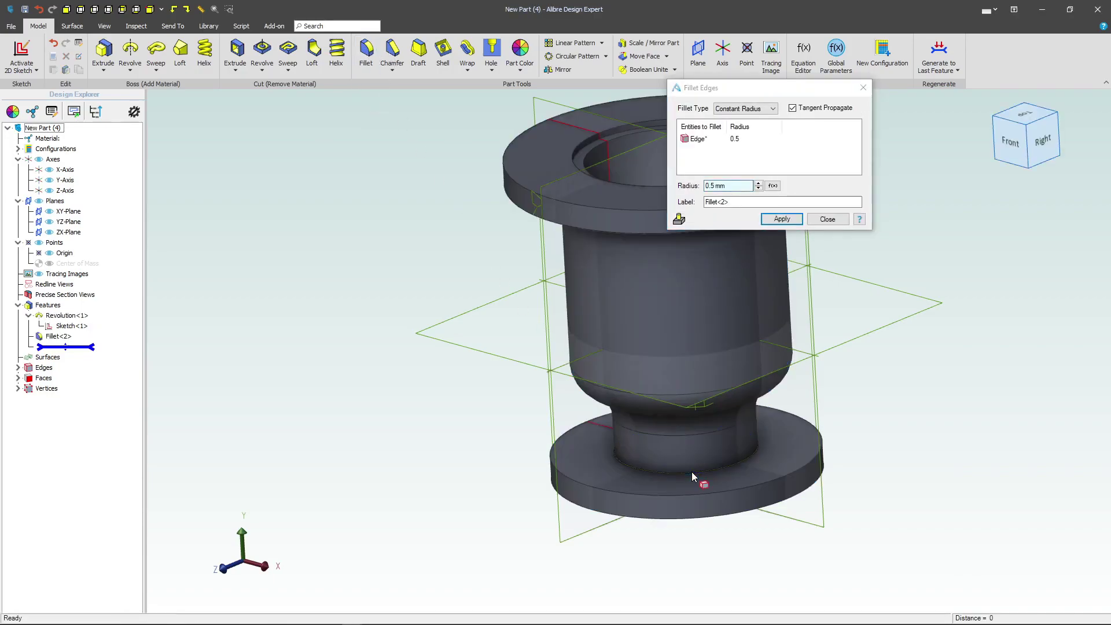
pyautogui.click(722, 186)
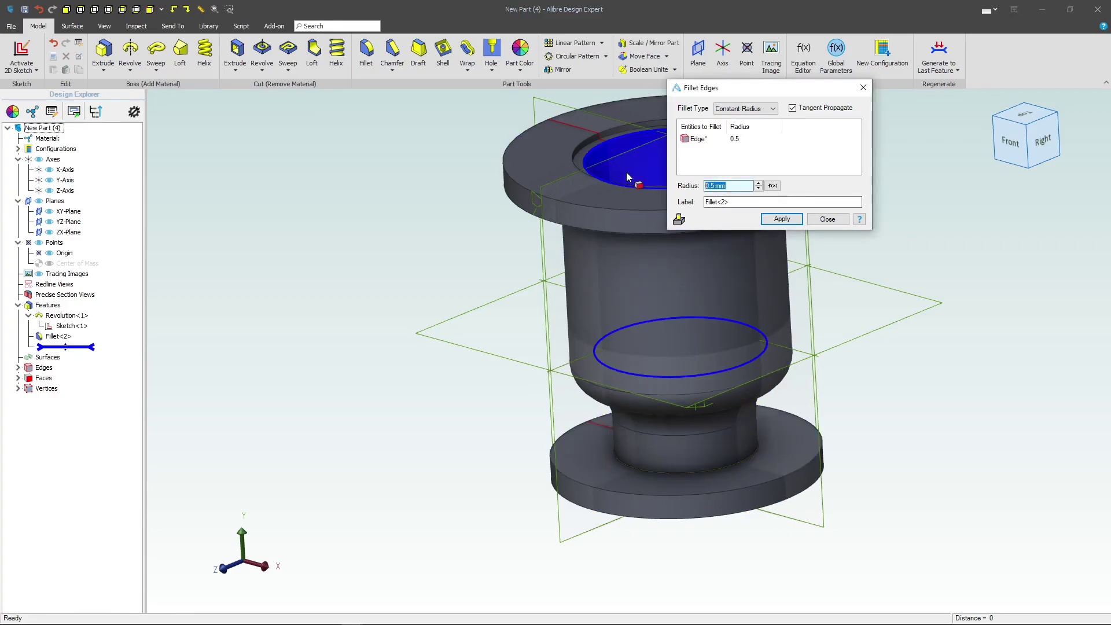
pyautogui.write('10')
pyautogui.press('Return')
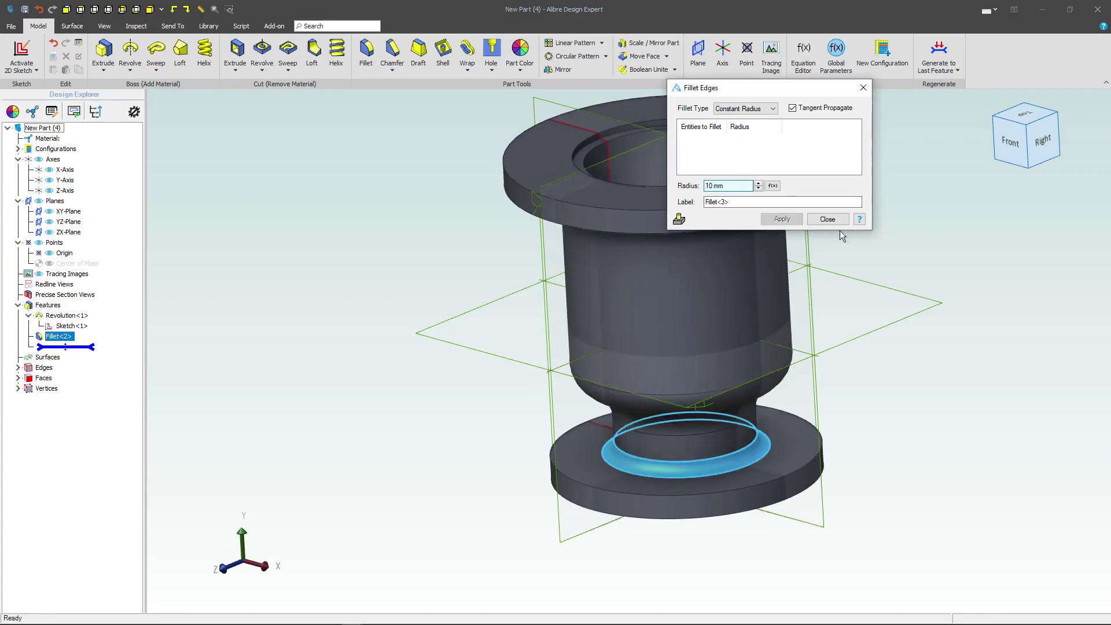
pyautogui.click(829, 219)
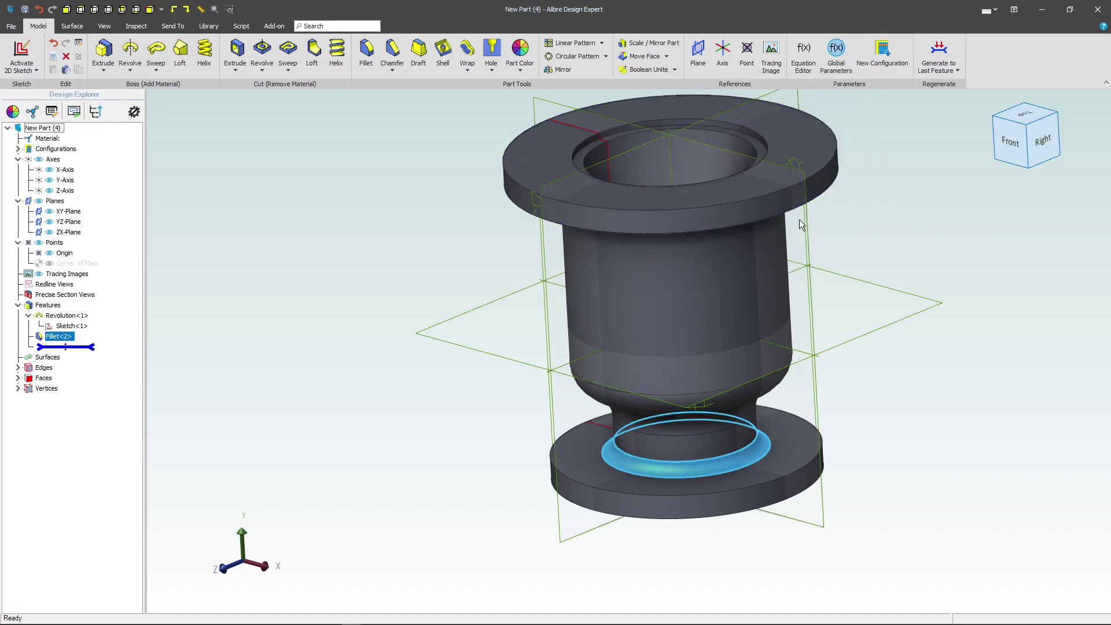
# Insert Plane<3> offset from the XY plane.
pyautogui.click(807, 226)
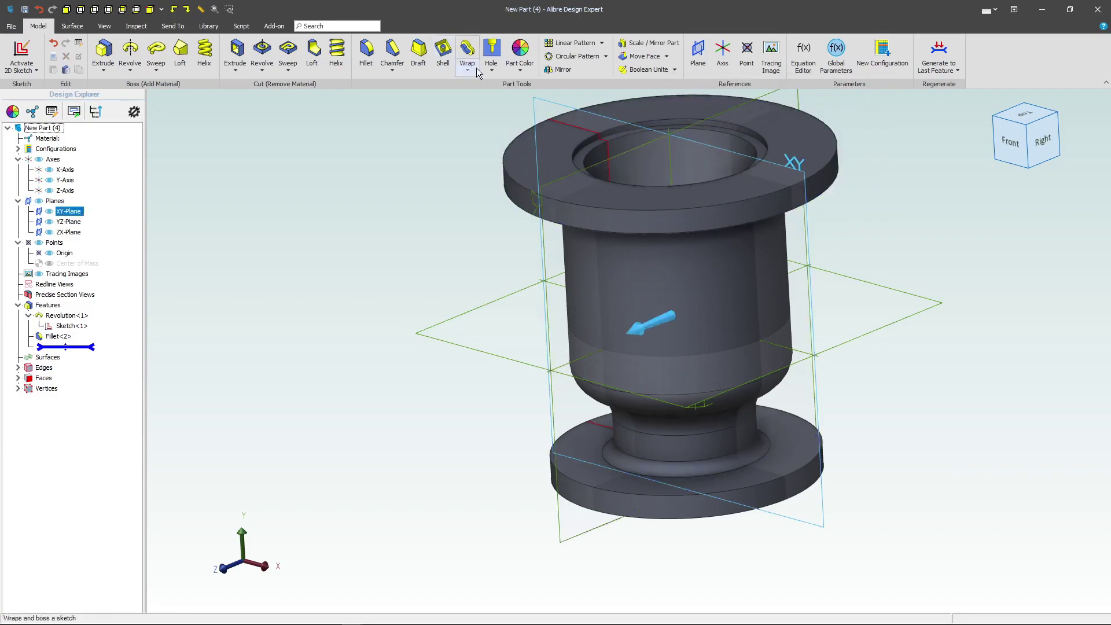
pyautogui.click(694, 55)
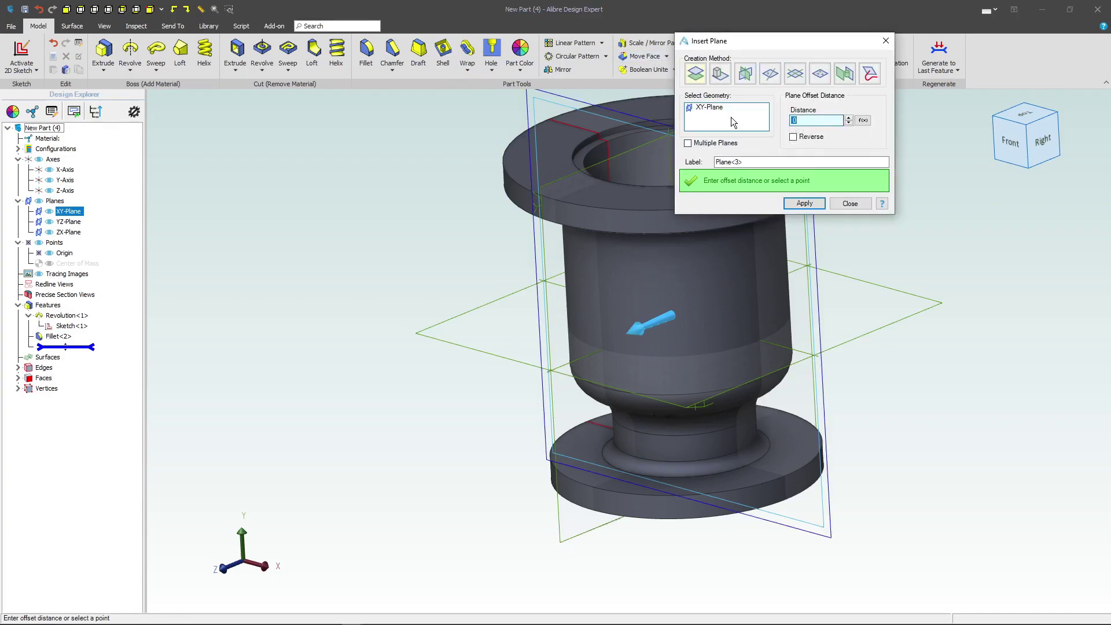
pyautogui.write('2')
pyautogui.press('Return')
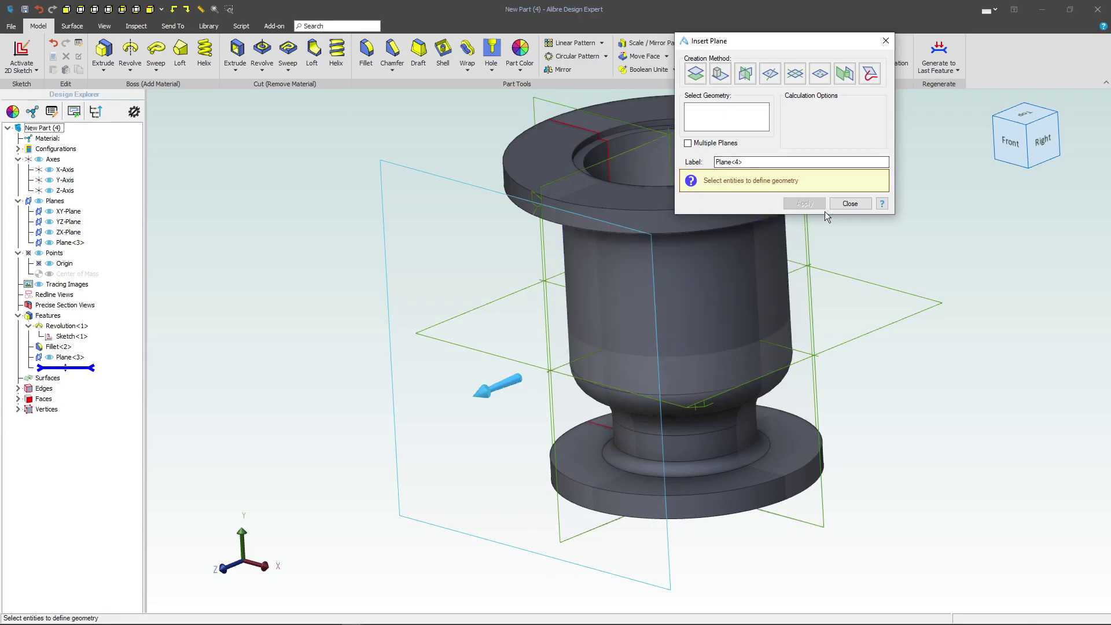
pyautogui.click(844, 205)
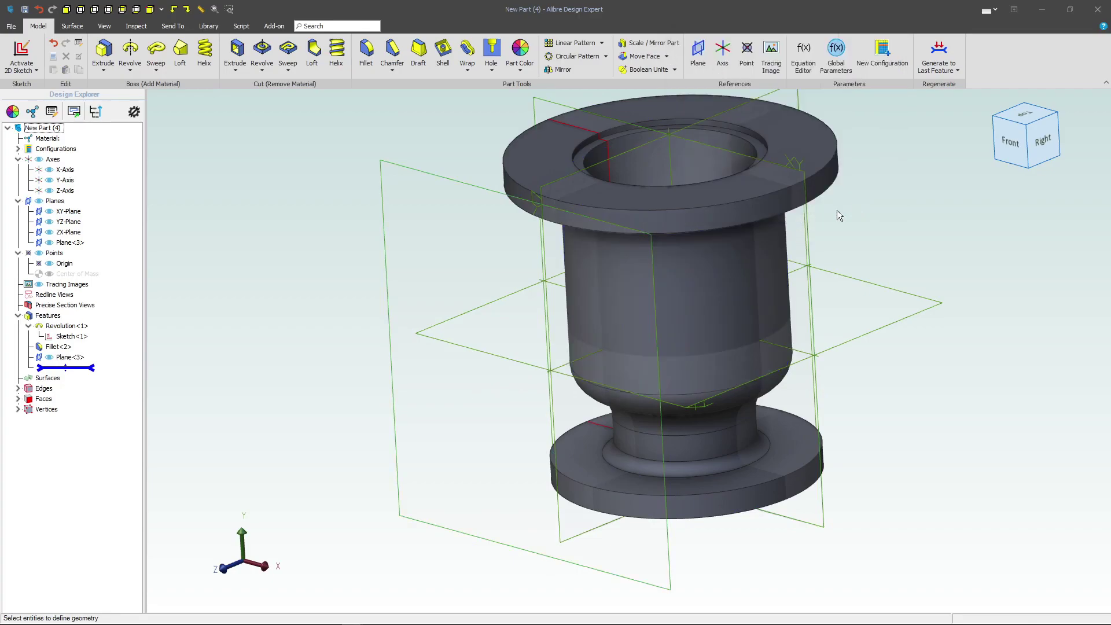
# On Plane<3>, sketch a Ø116 circle centred on the body axis.
pyautogui.click(450, 183)
pyautogui.click(32, 48)
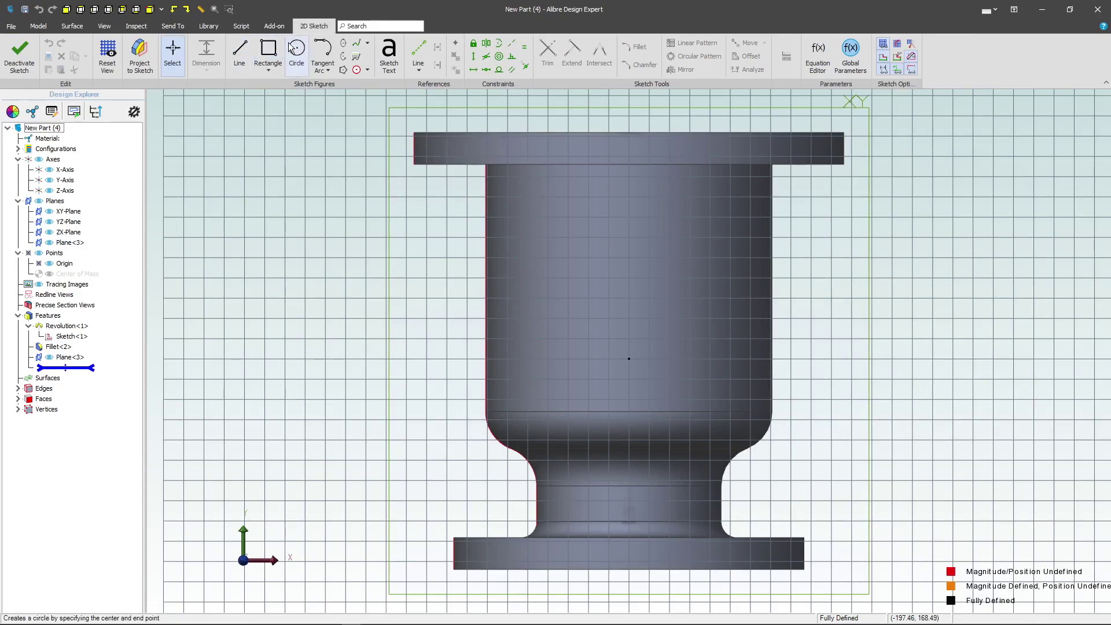
pyautogui.click(293, 49)
pyautogui.click(629, 359)
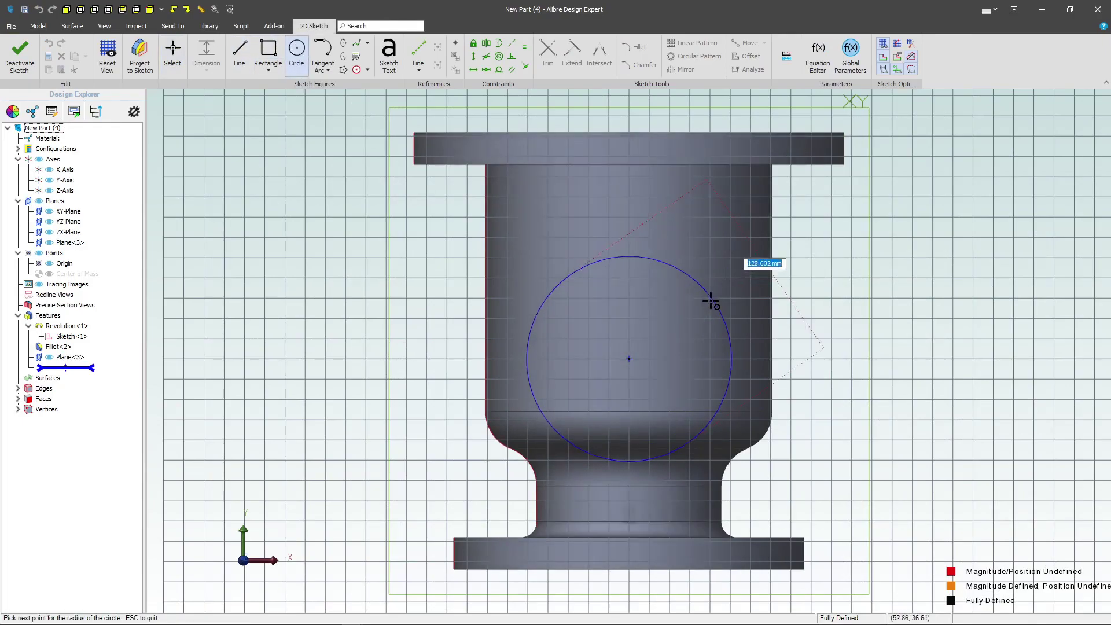
pyautogui.click(675, 315)
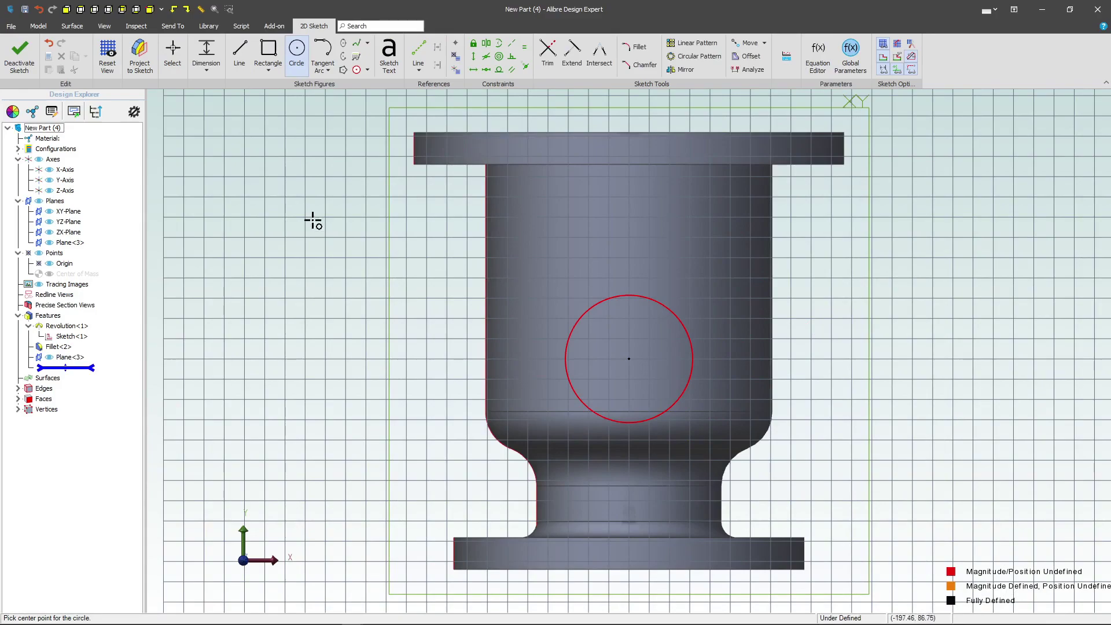
pyautogui.click(172, 55)
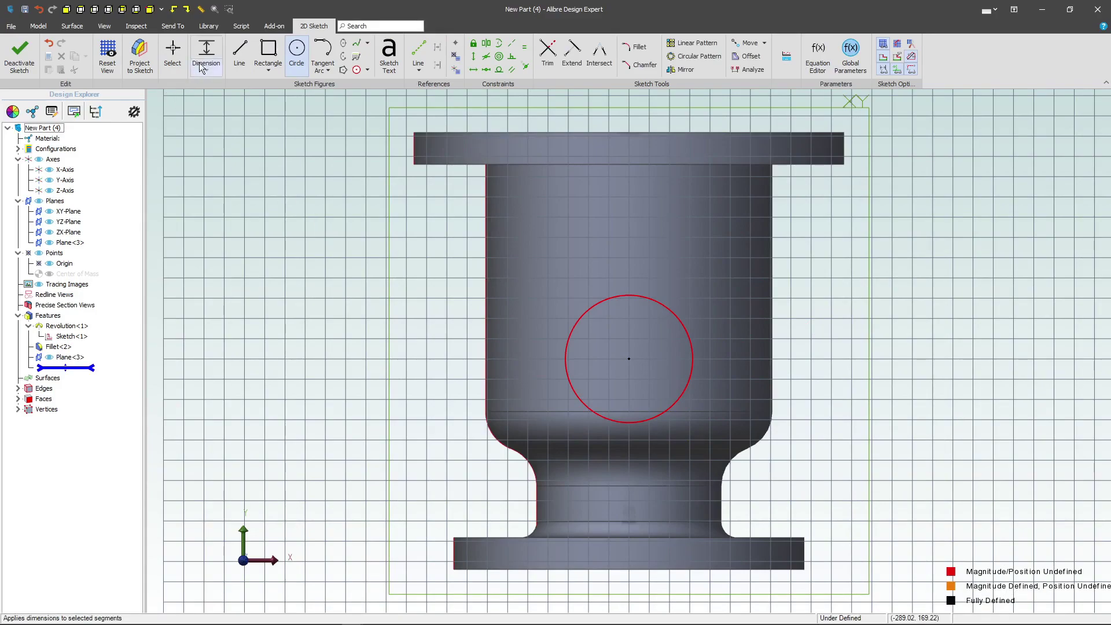
pyautogui.press('d')
pyautogui.click(686, 327)
pyautogui.click(798, 308)
pyautogui.write('130')
pyautogui.press('Return')
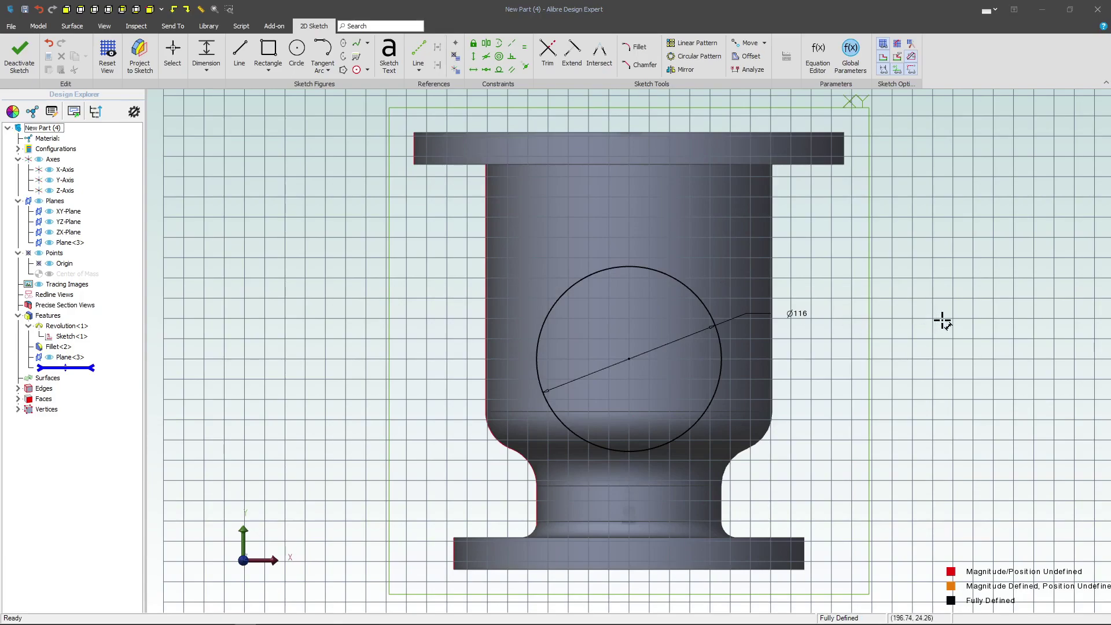
pyautogui.moveTo(879, 325); pyautogui.dragTo(879, 339, button='middle')
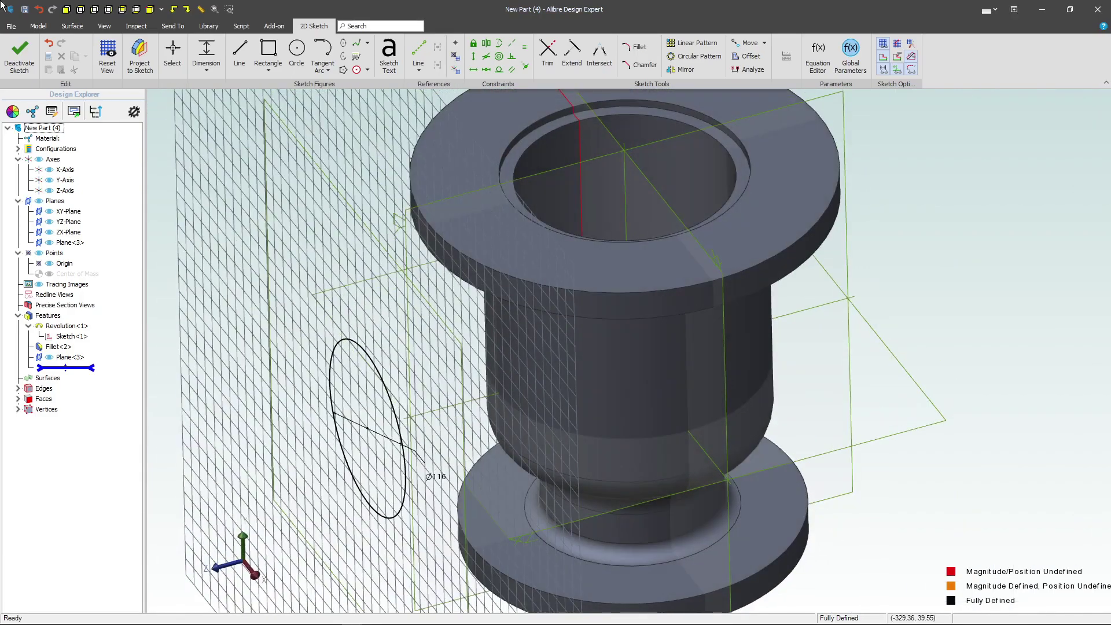
# Extrude the circle To Next, reversed toward the body, forming the side branch.
pyautogui.click(19, 55)
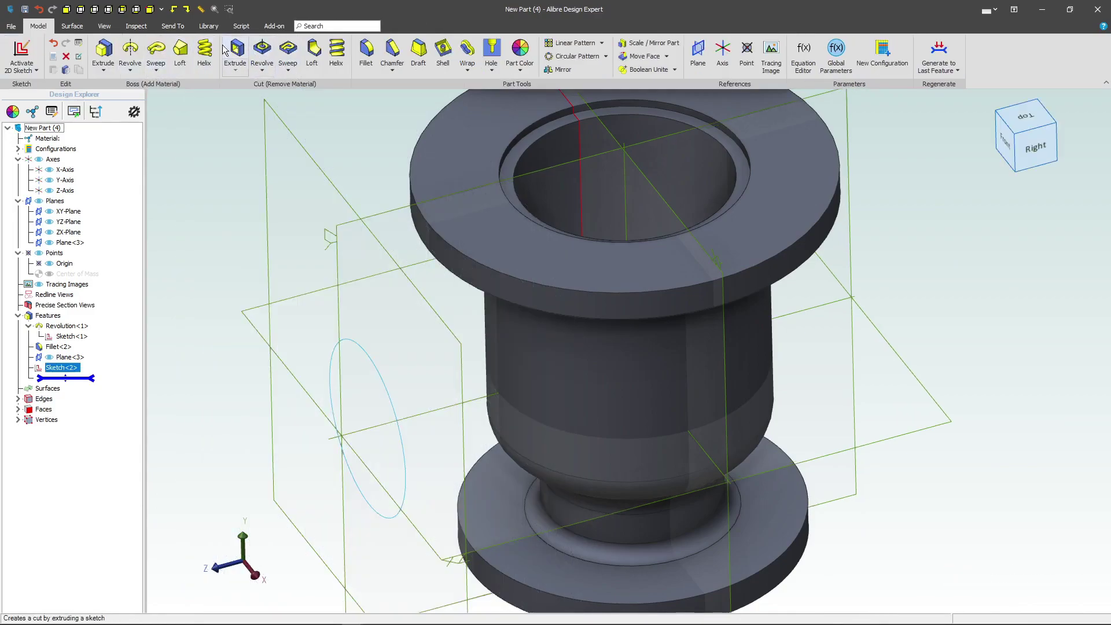
pyautogui.click(103, 51)
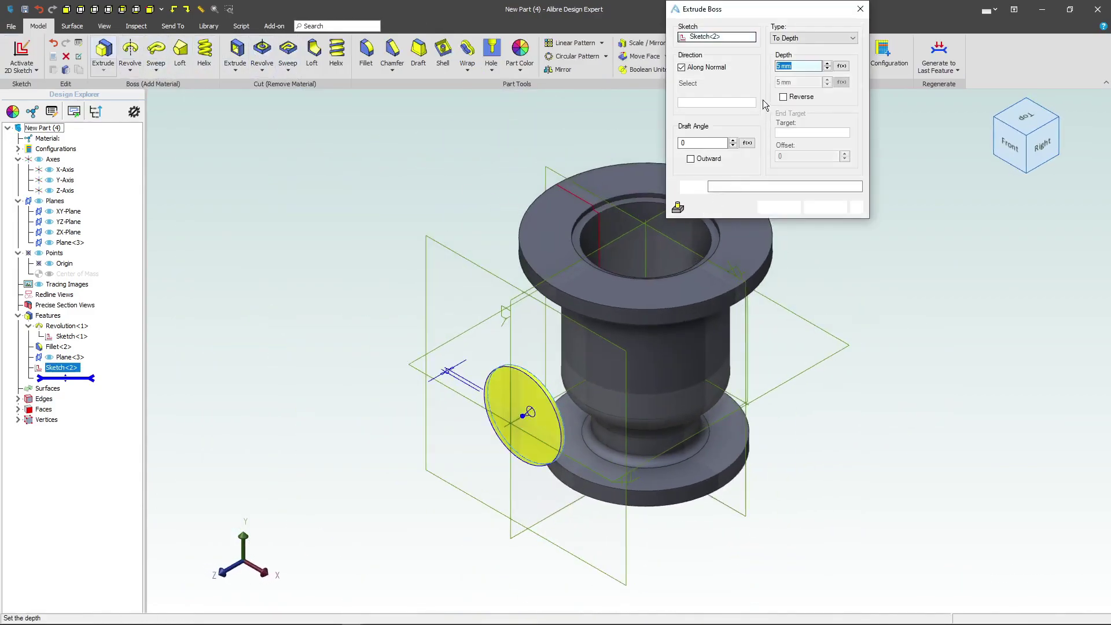
pyautogui.click(810, 38)
pyautogui.click(802, 72)
pyautogui.click(783, 97)
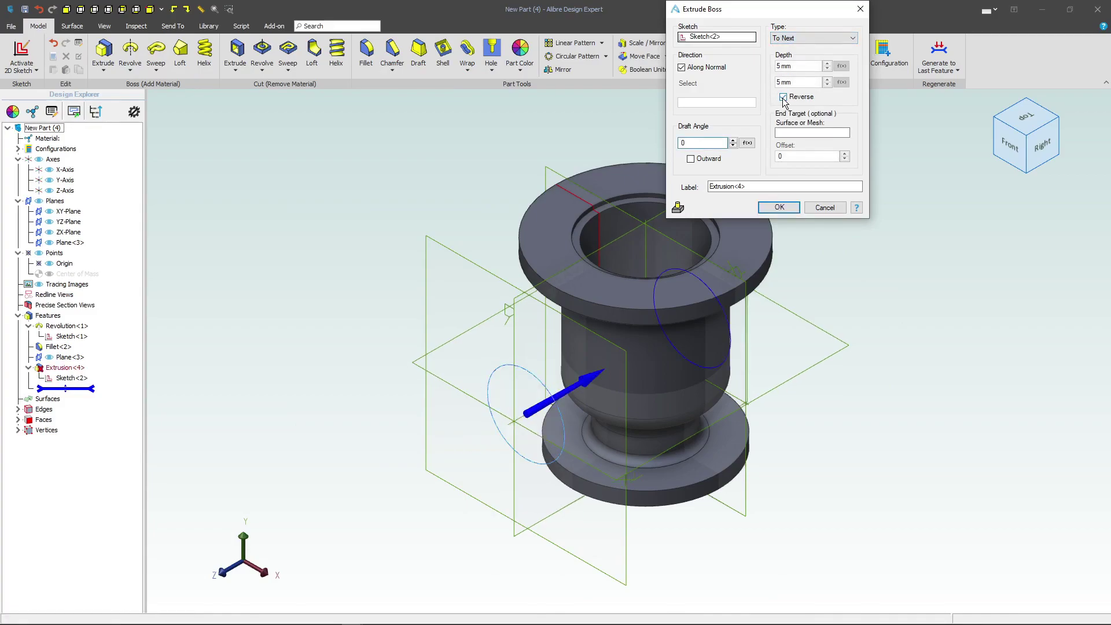
pyautogui.click(779, 206)
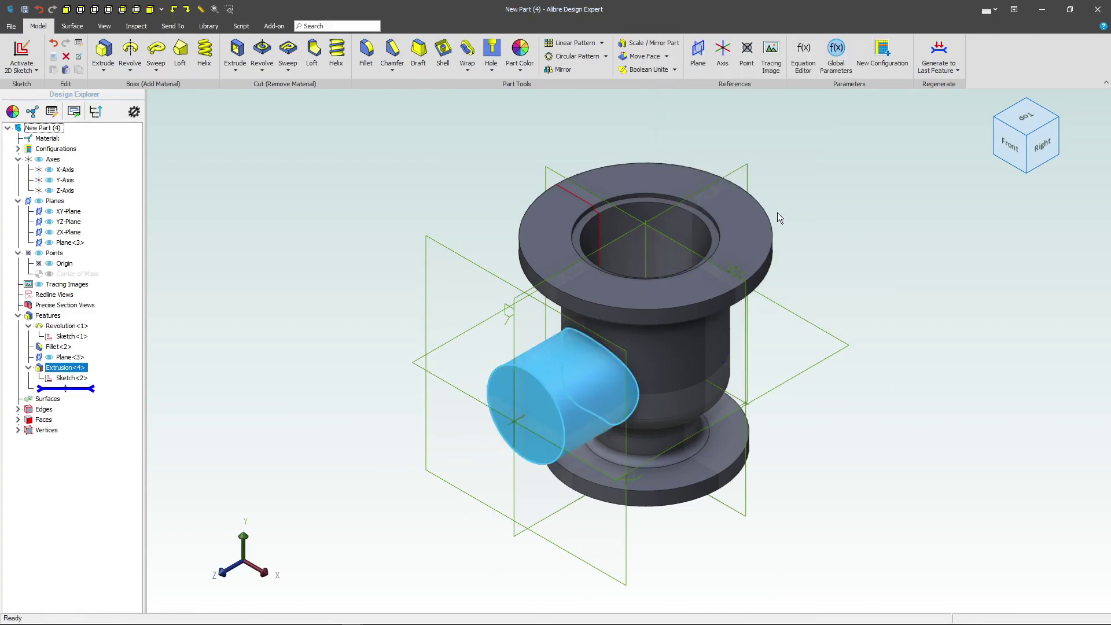
pyautogui.click(440, 439)
pyautogui.click(506, 428)
# Sketch a Ø220 circle centred on the origin of the branch's end face.
pyautogui.click(44, 68)
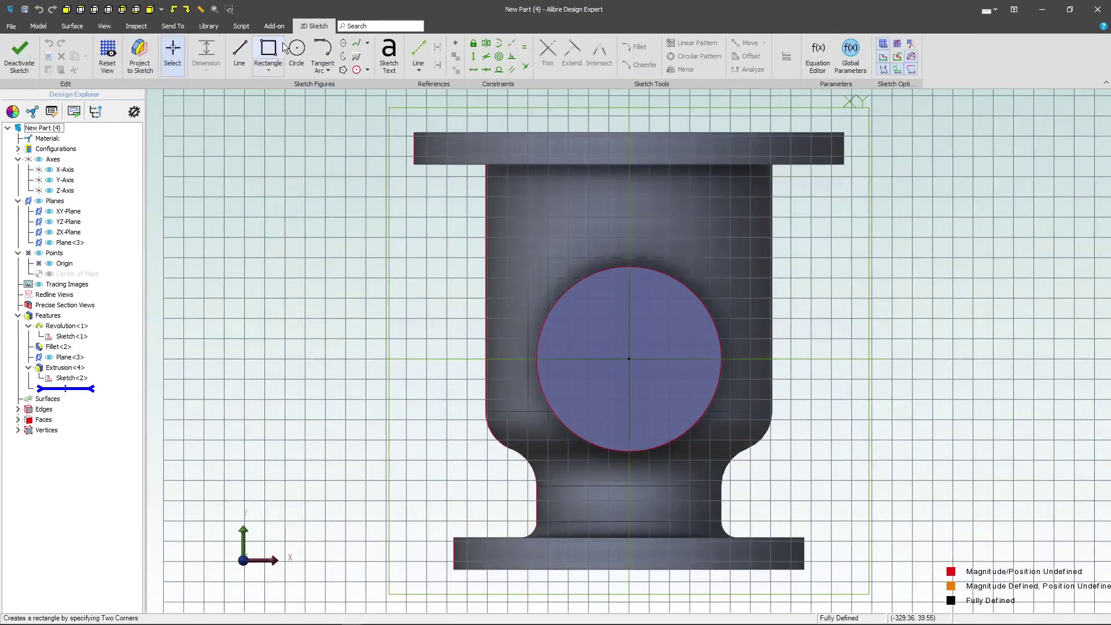
pyautogui.click(296, 48)
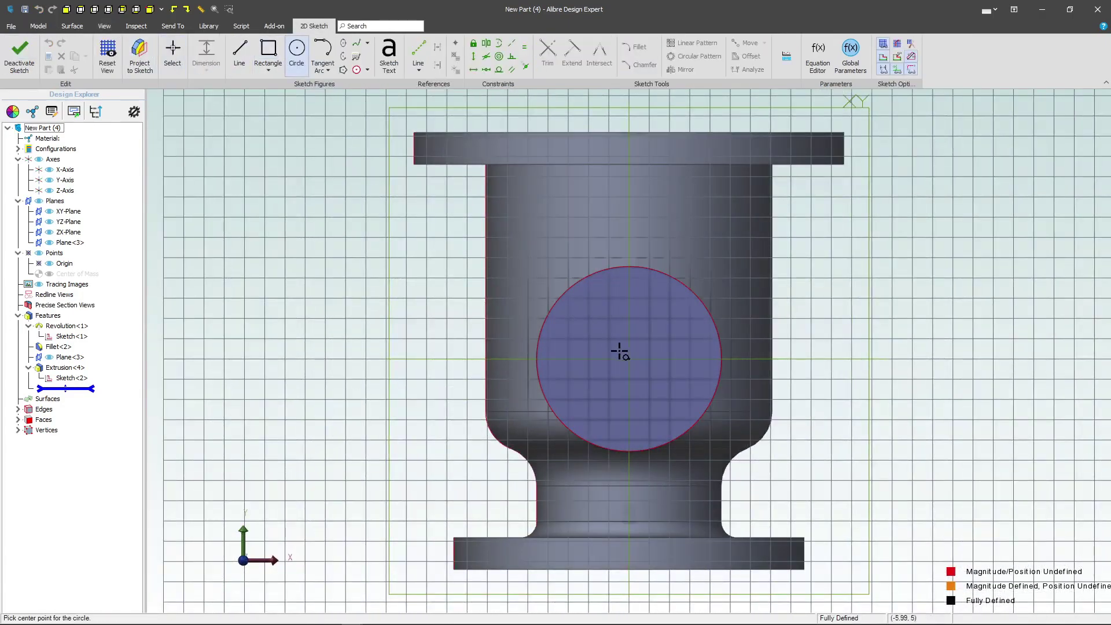
pyautogui.click(625, 358)
pyautogui.click(659, 211)
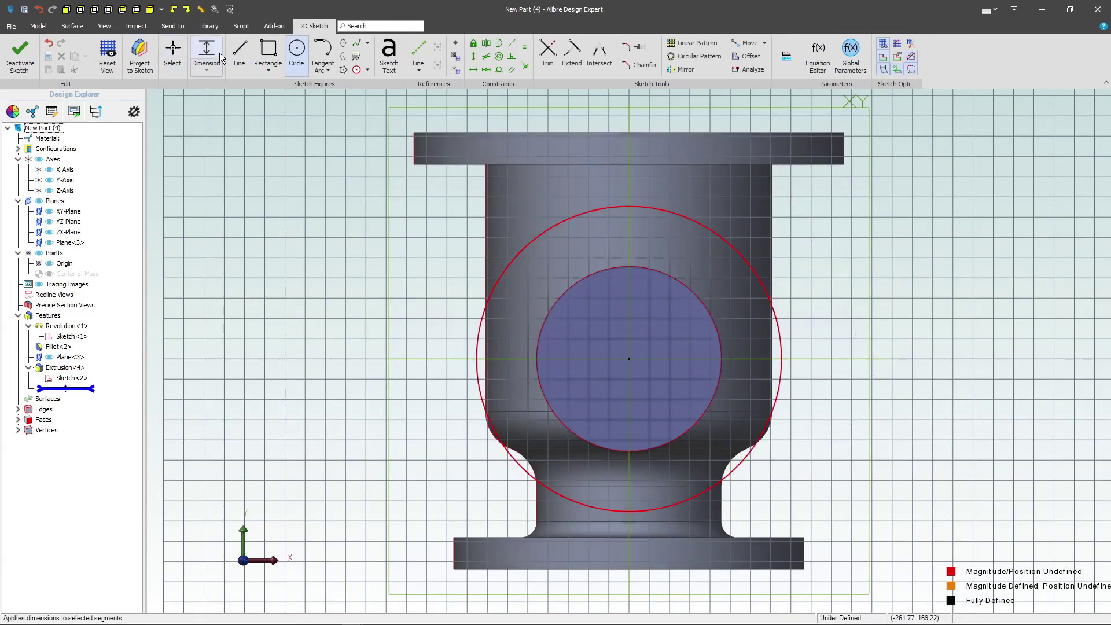
pyautogui.press('d')
pyautogui.click(720, 236)
pyautogui.click(814, 243)
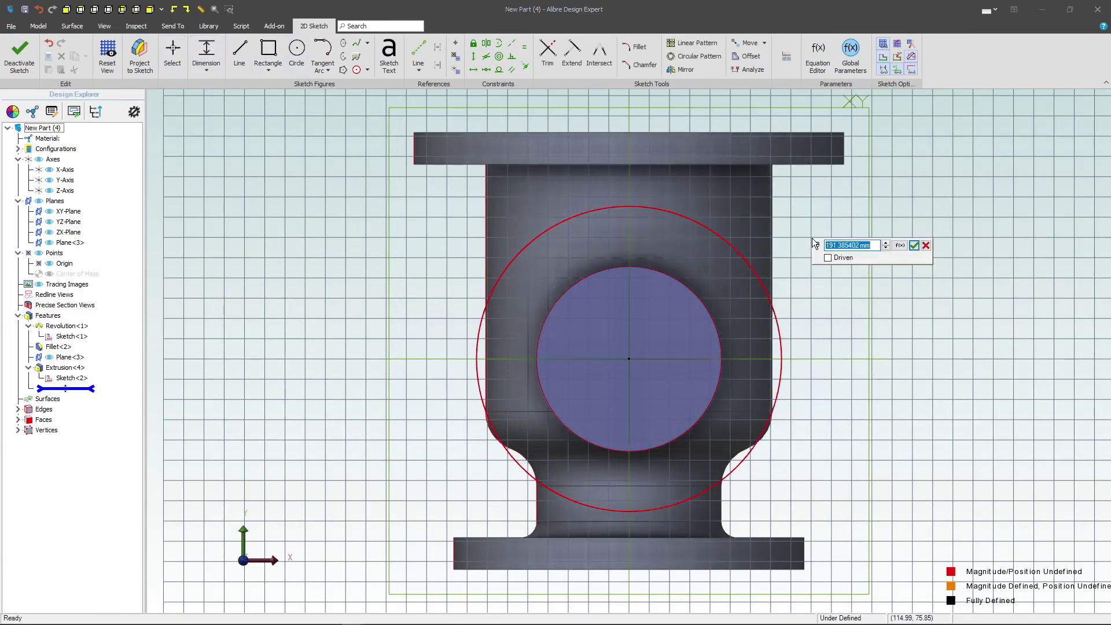
pyautogui.write('220')
pyautogui.press('Return')
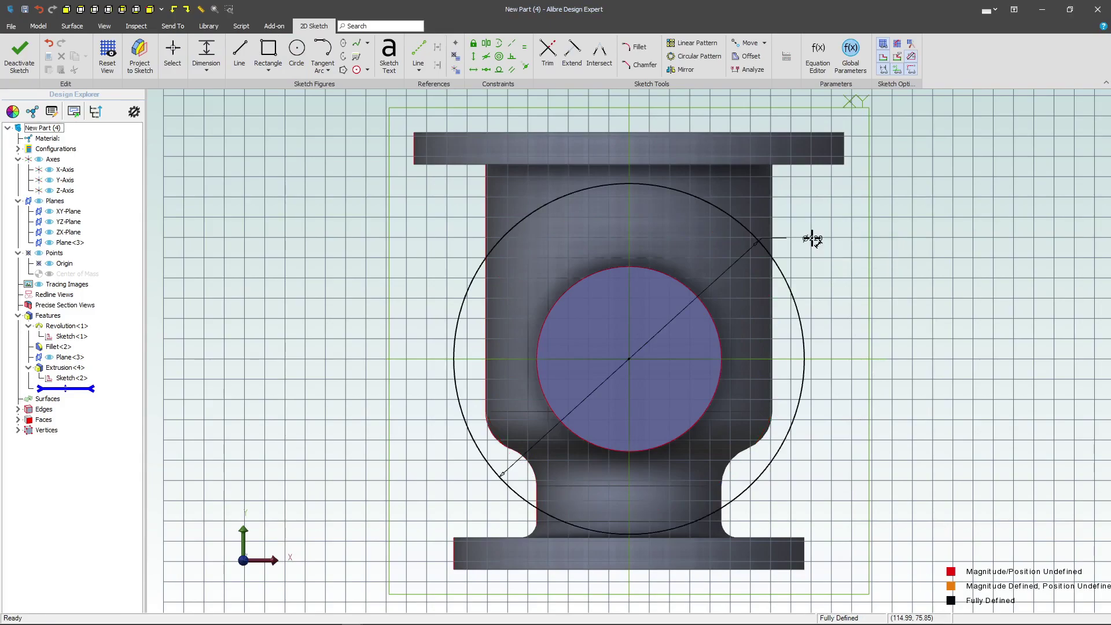
pyautogui.click(19, 54)
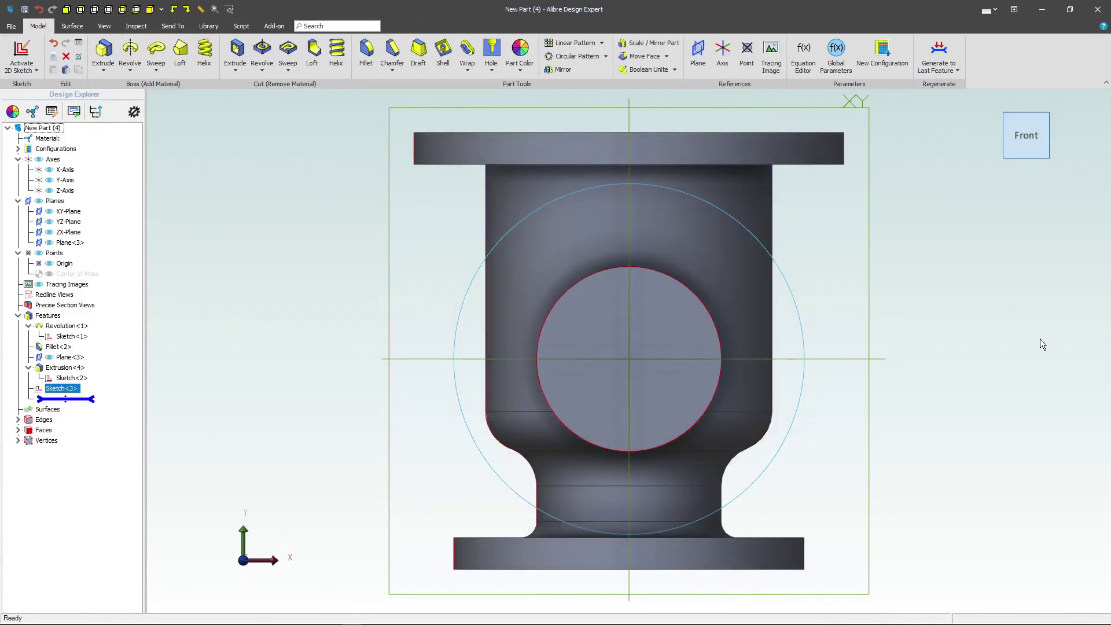
# Extrude Sketch<3> 20 mm, reversed toward the body, as the side flange.
pyautogui.press('Home')
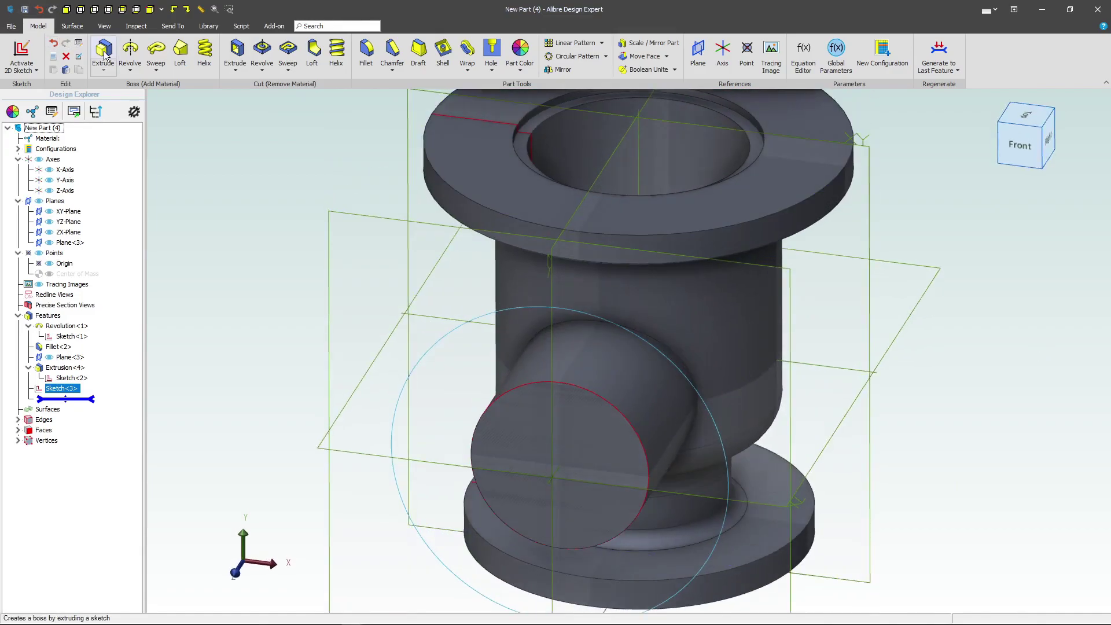
pyautogui.click(104, 53)
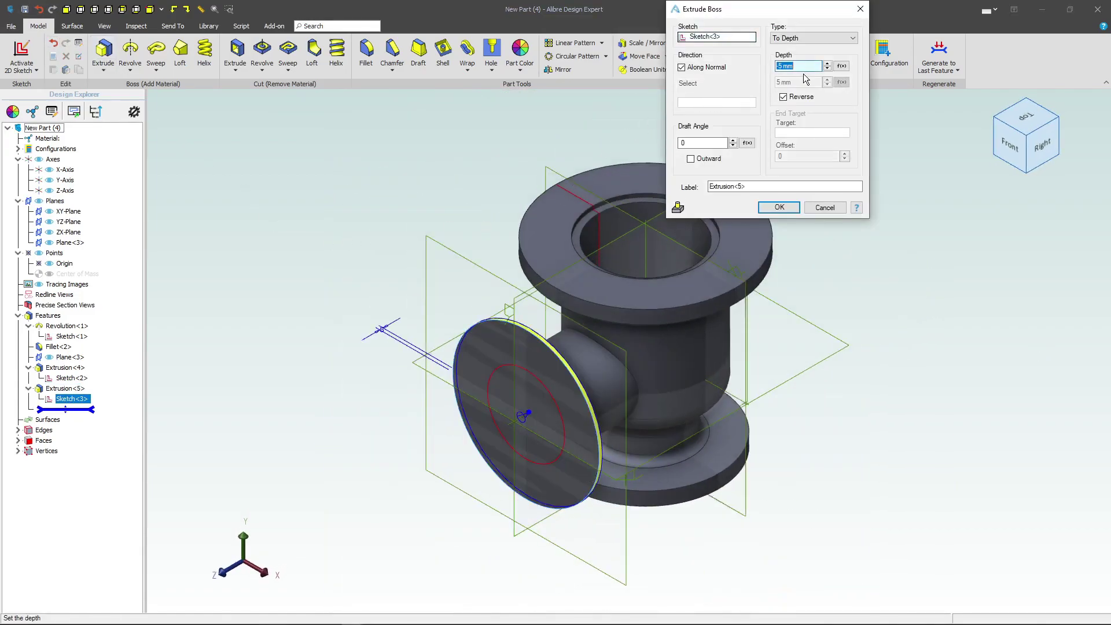
pyautogui.click(814, 67)
pyautogui.write('-20')
pyautogui.click(786, 203)
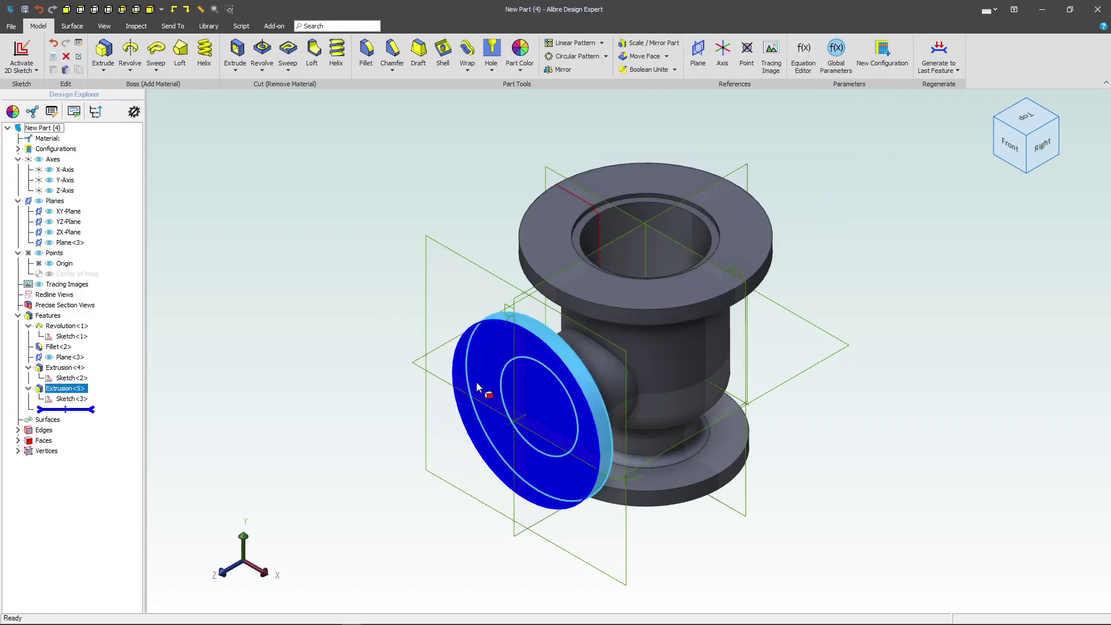
pyautogui.rightClick(63, 389)
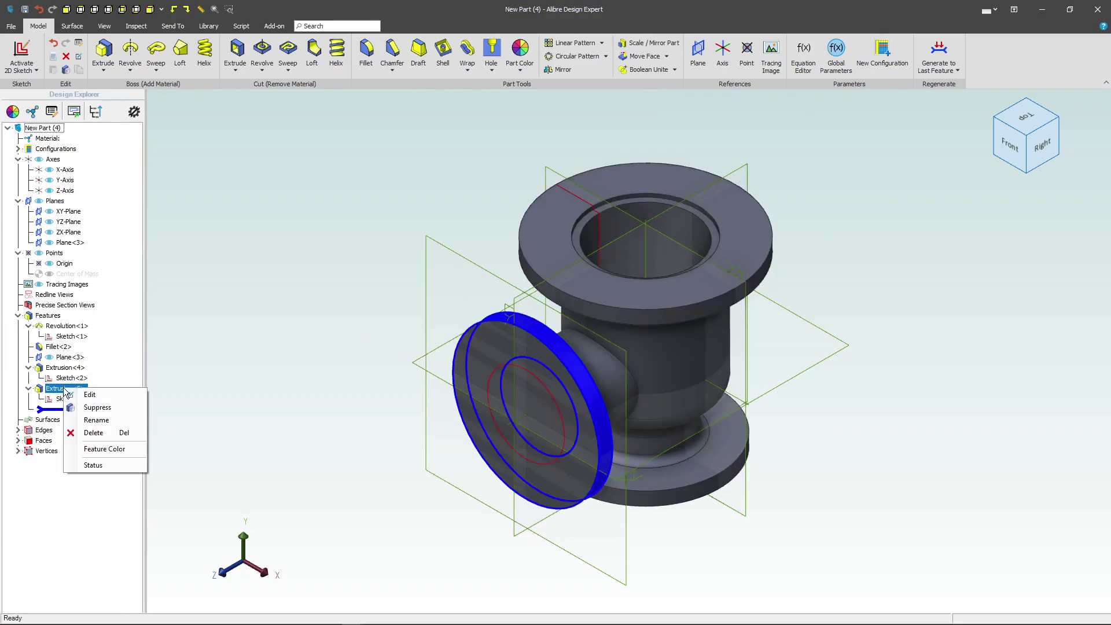
pyautogui.click(103, 395)
pyautogui.click(784, 97)
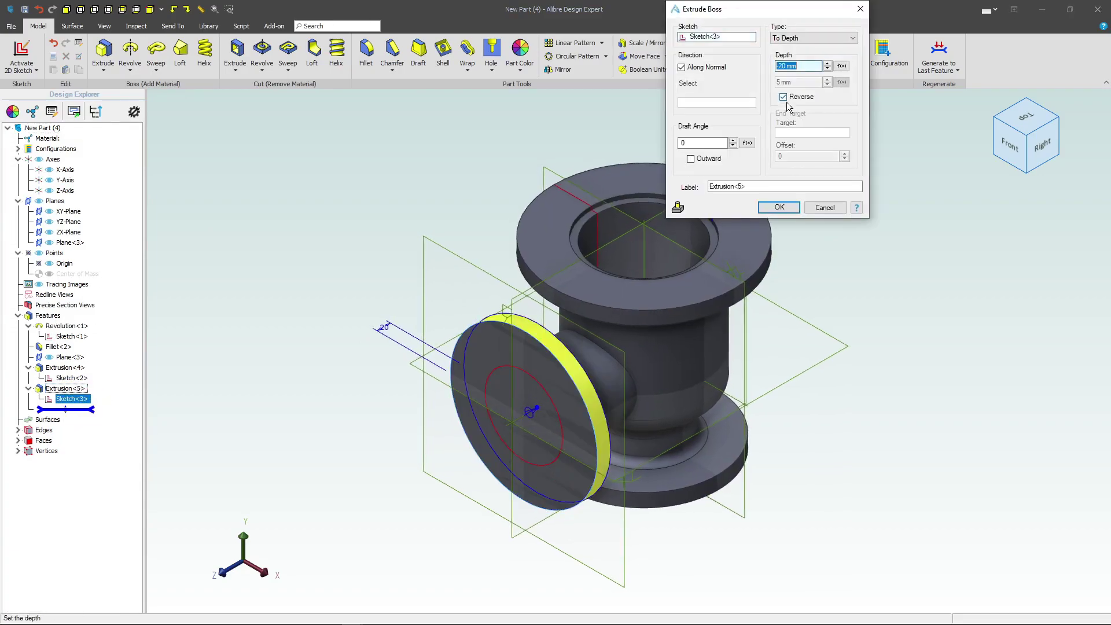
pyautogui.press('Return')
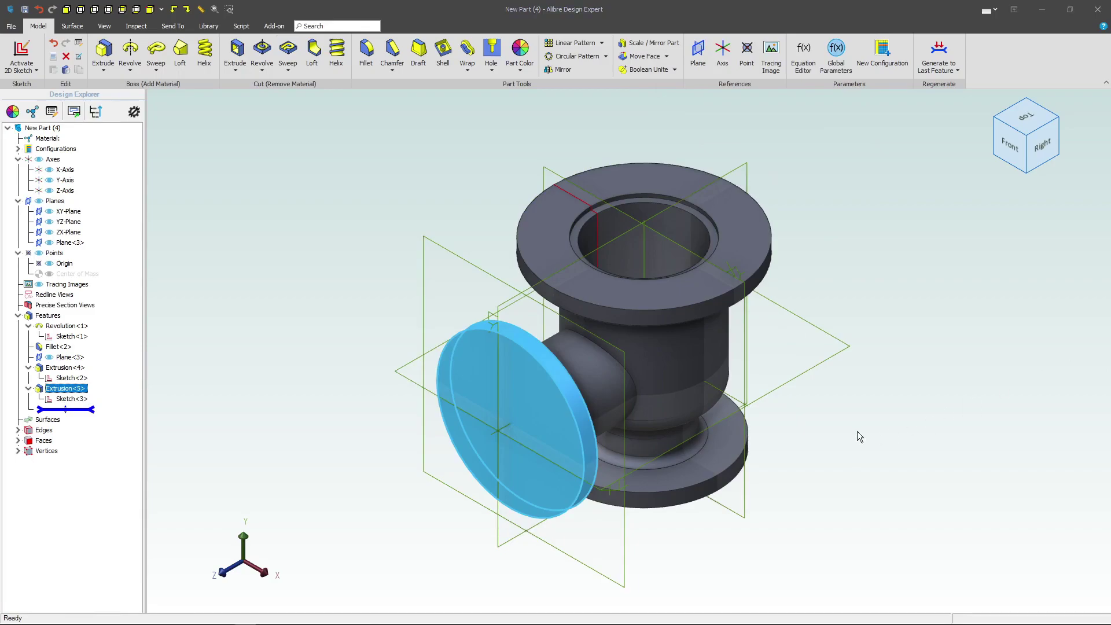
# Sketch a Ø76 bore circle at the origin of the side flange's outer face.
pyautogui.click(526, 423)
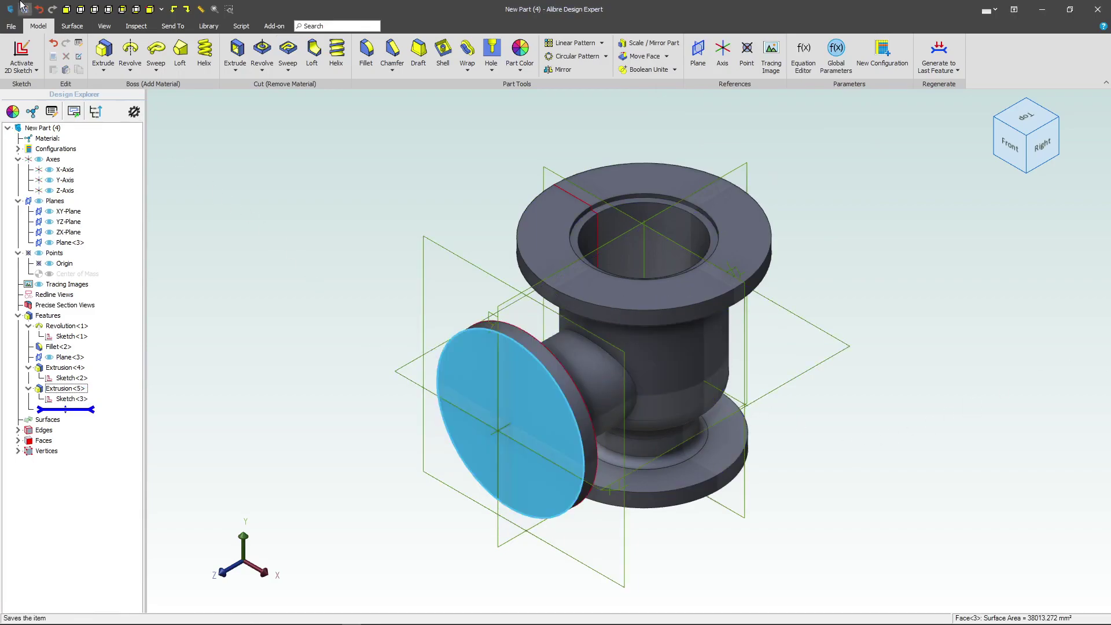
pyautogui.click(21, 57)
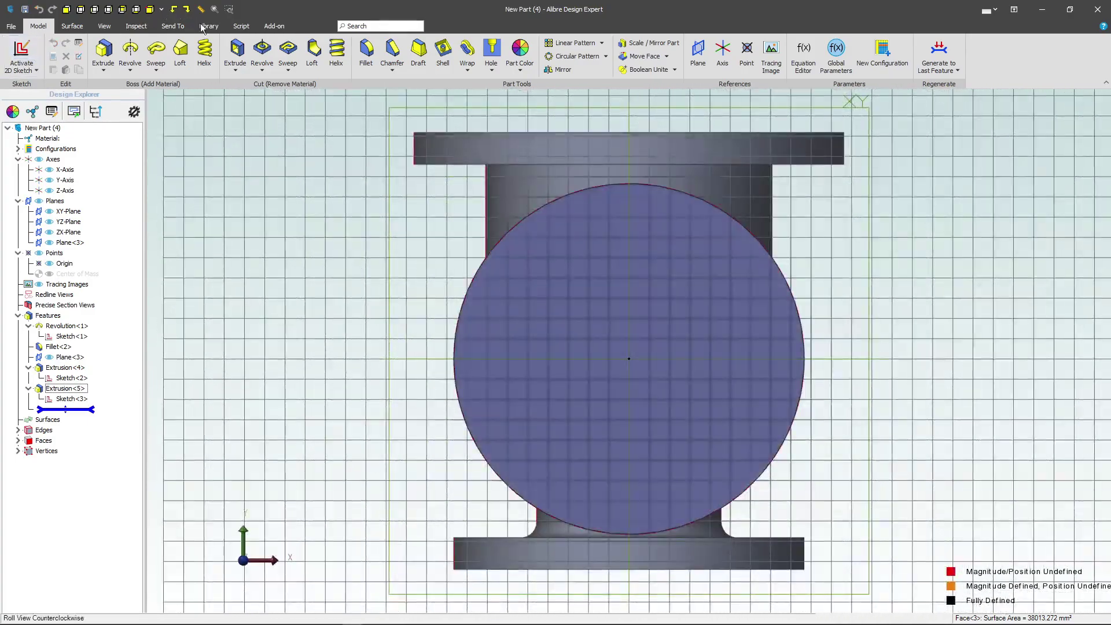
pyautogui.click(296, 51)
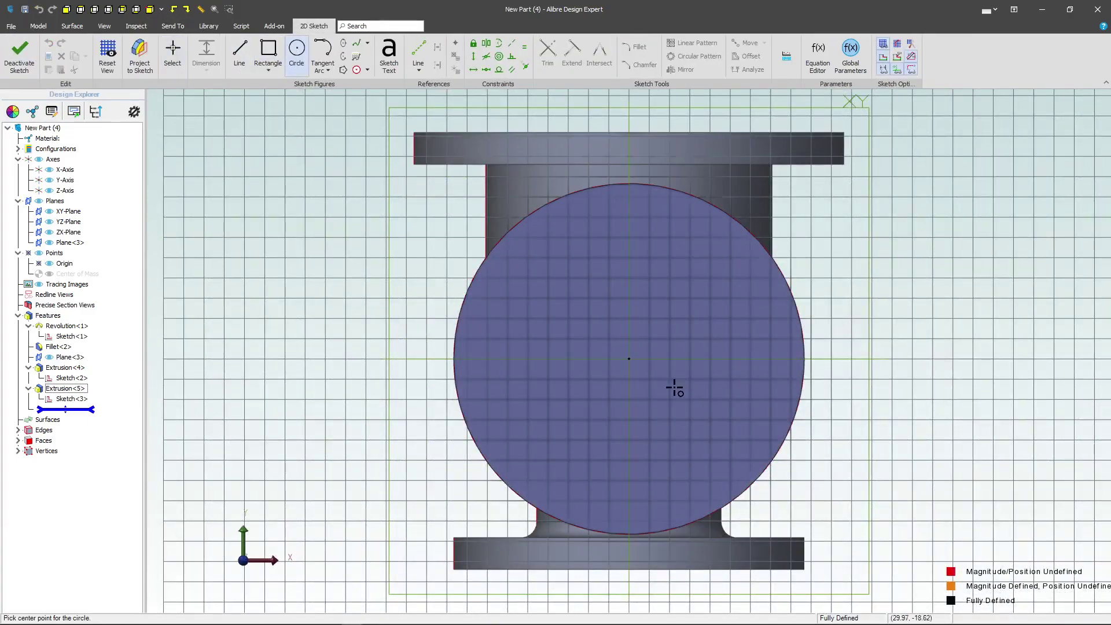
pyautogui.click(629, 359)
pyautogui.click(703, 318)
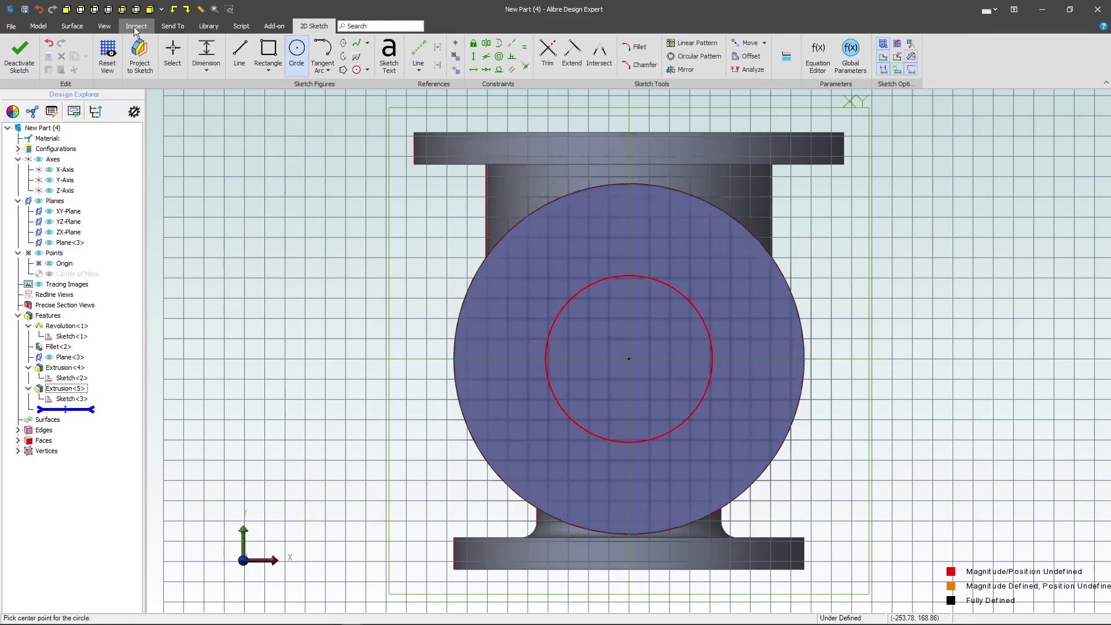
pyautogui.click(196, 50)
pyautogui.click(678, 304)
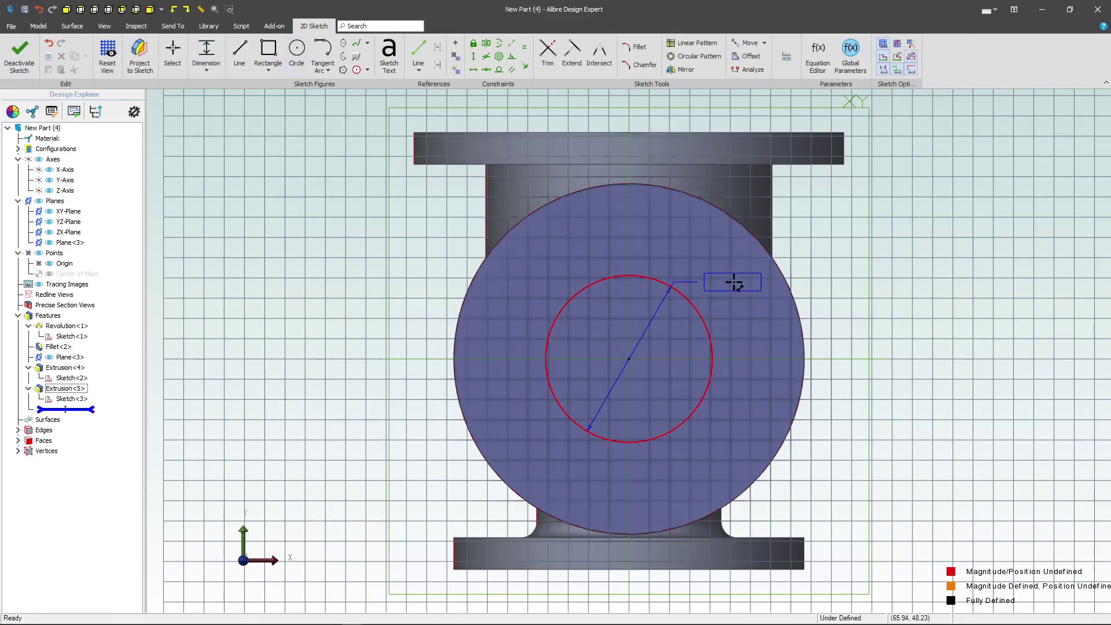
pyautogui.click(798, 284)
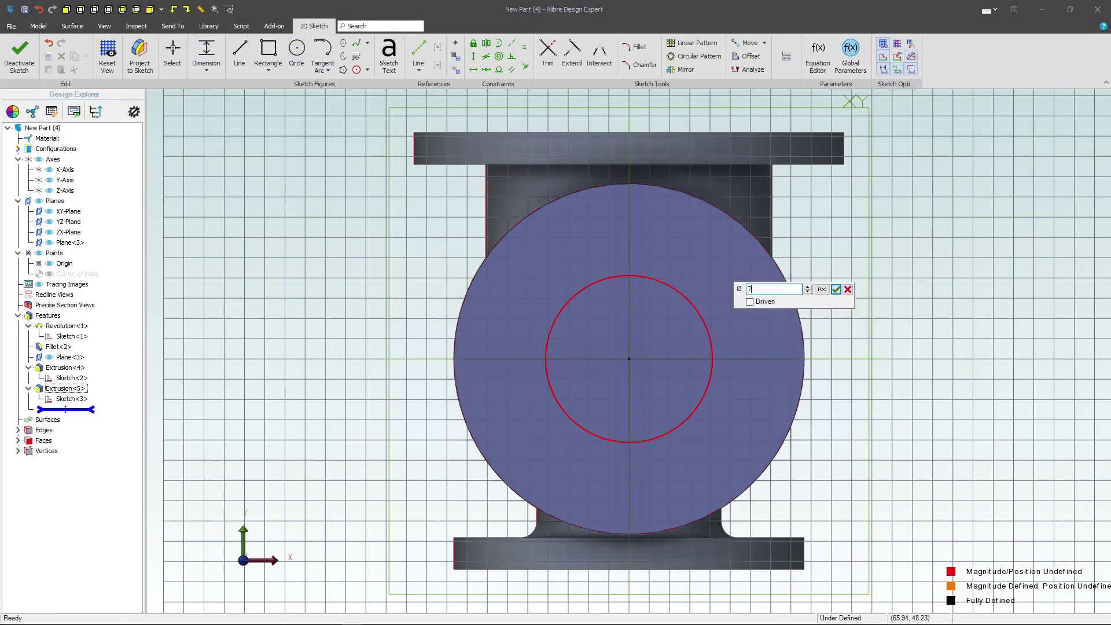
pyautogui.write('6')
pyautogui.press('Return')
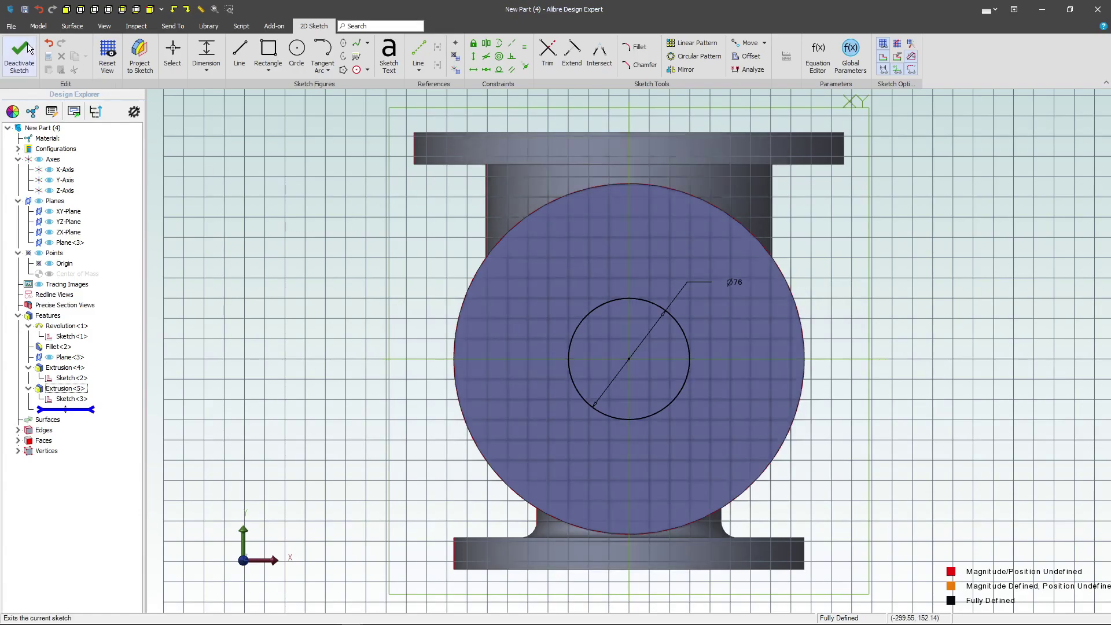
pyautogui.click(20, 52)
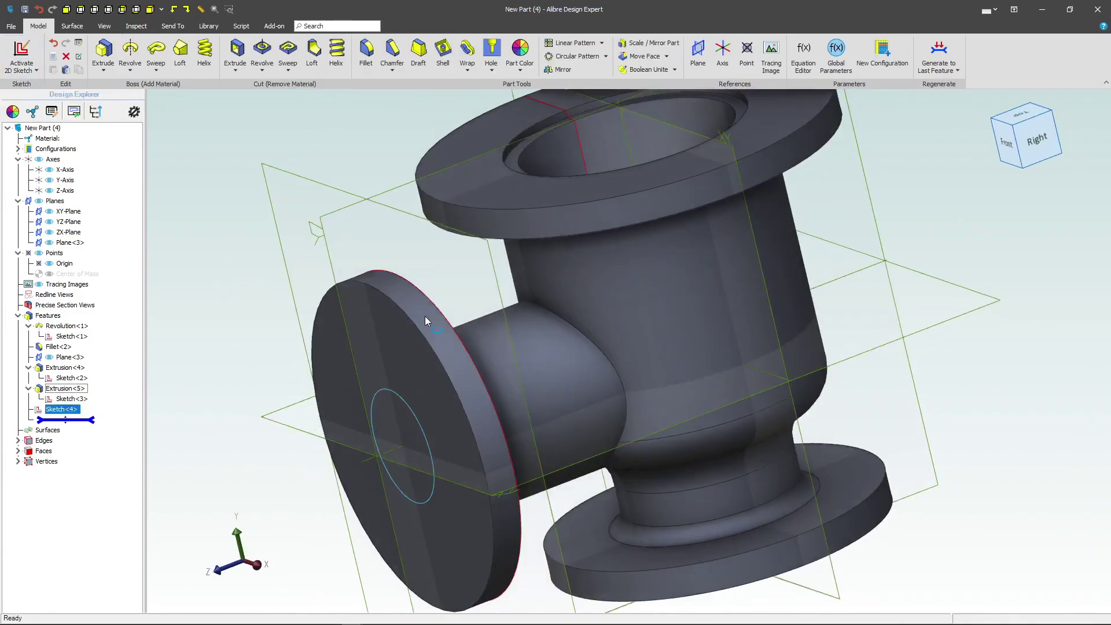
pyautogui.moveTo(425, 316); pyautogui.dragTo(433, 331, button='middle')
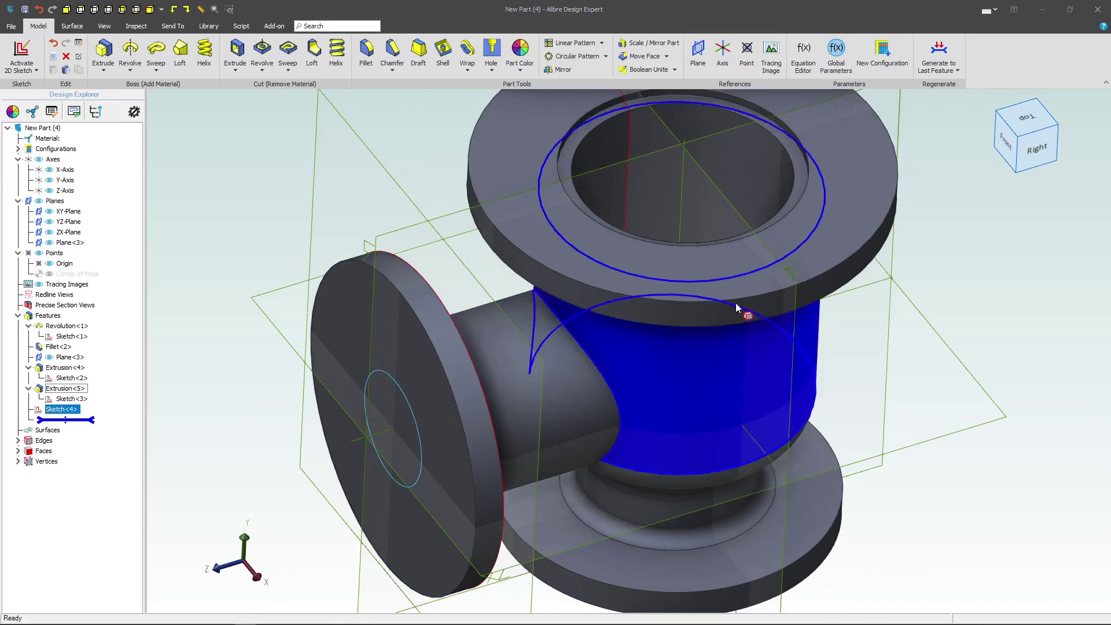
# Extrude-cut the Ø76 bore To Next through the side flange.
pyautogui.click(235, 51)
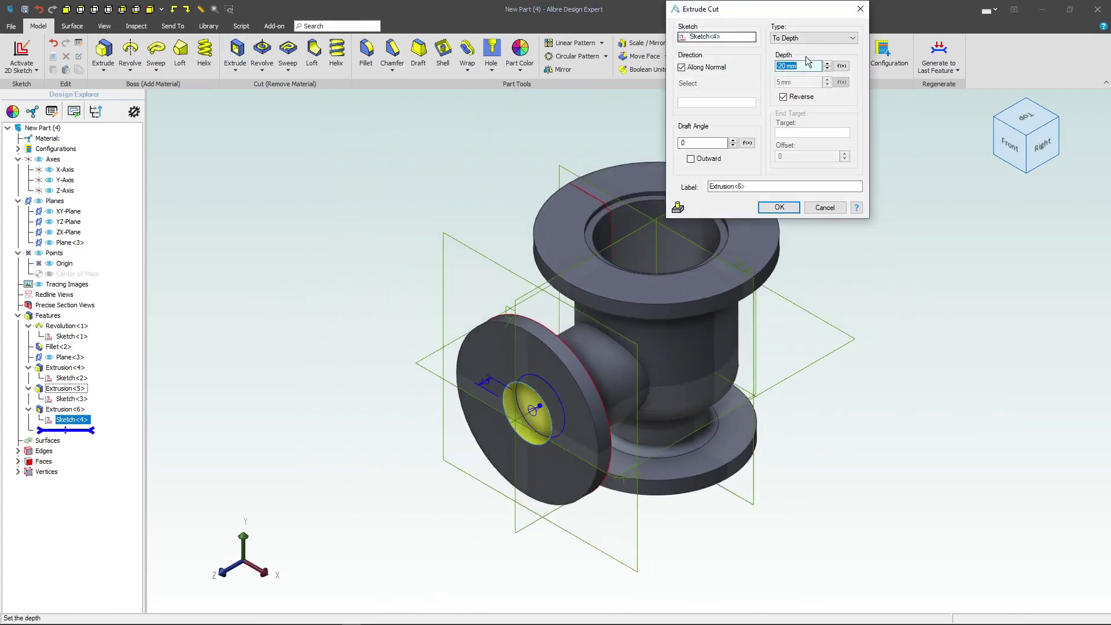
pyautogui.click(811, 37)
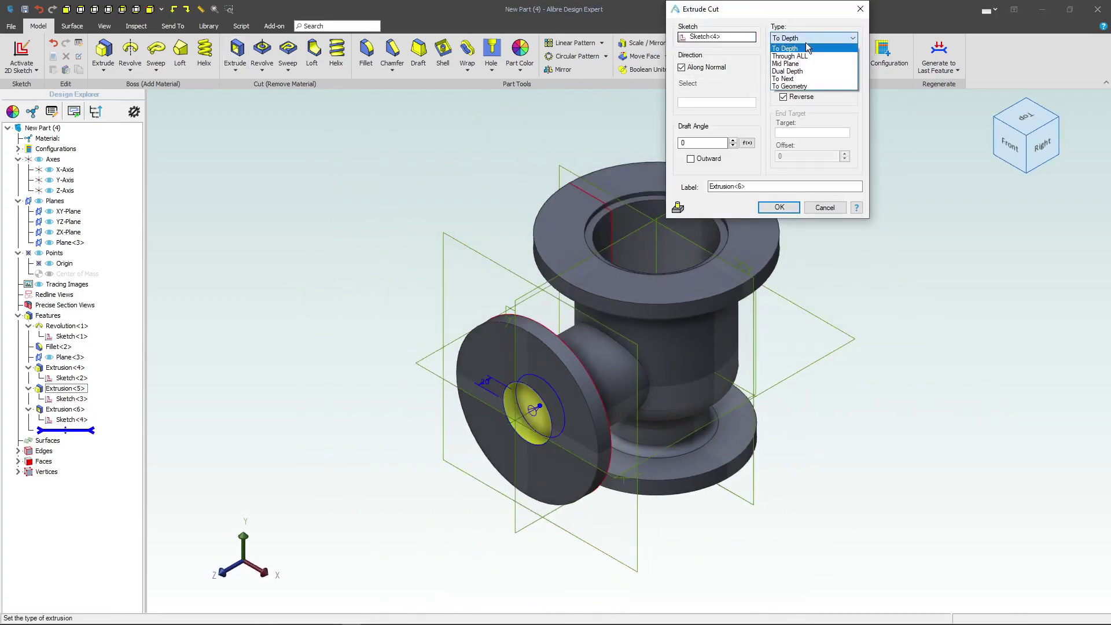
pyautogui.click(809, 78)
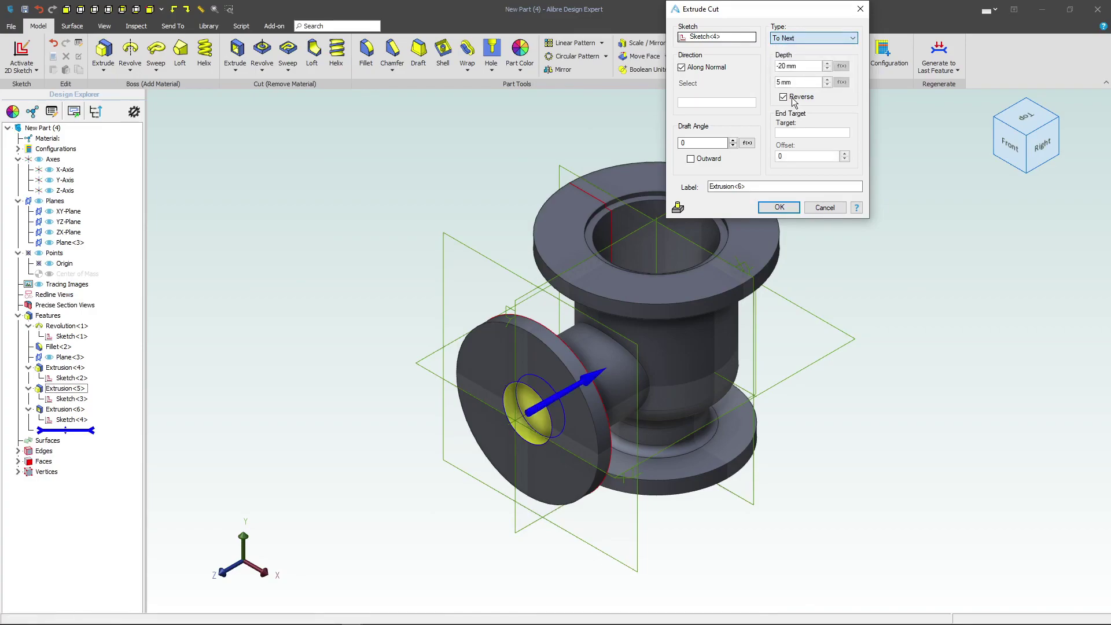
pyautogui.moveTo(716, 294)
pyautogui.mouseDown(button='middle')
pyautogui.moveTo(703, 308)
pyautogui.moveTo(724, 267)
pyautogui.mouseUp(button='middle')
pyautogui.click(779, 207)
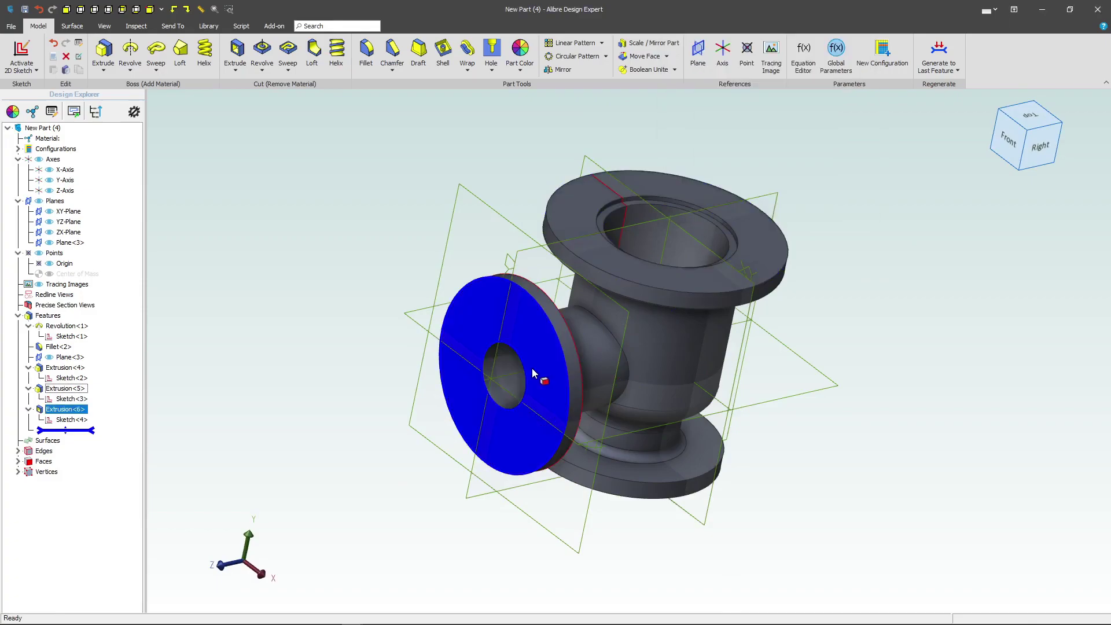
# Sketch a bolt-hole circle on the side flange, vertically aligned below the bore centre.
pyautogui.click(22, 53)
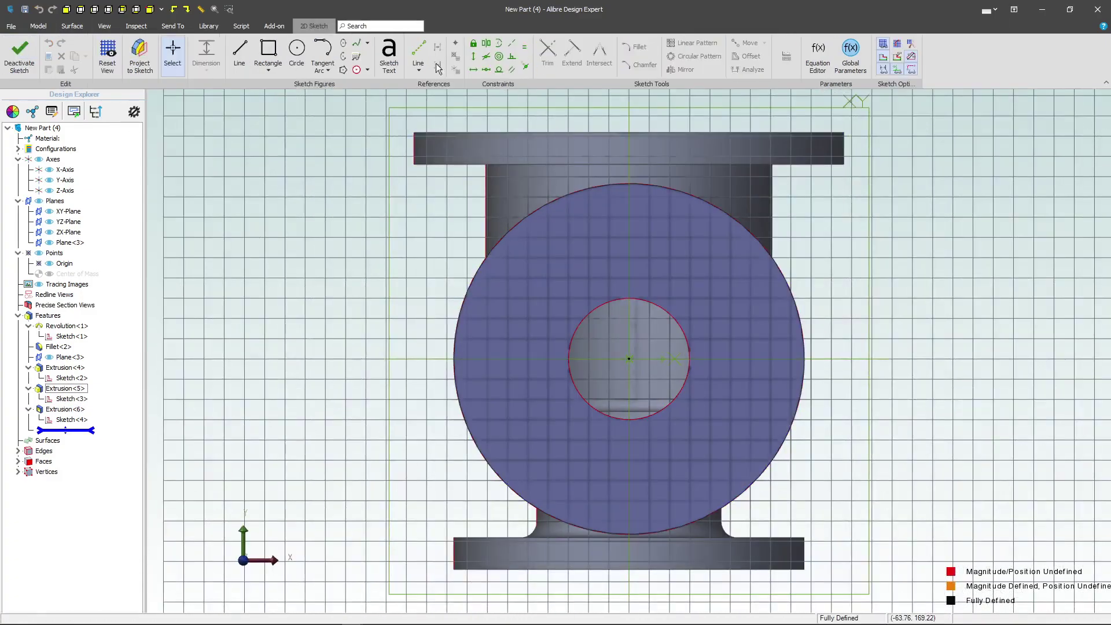
pyautogui.click(296, 49)
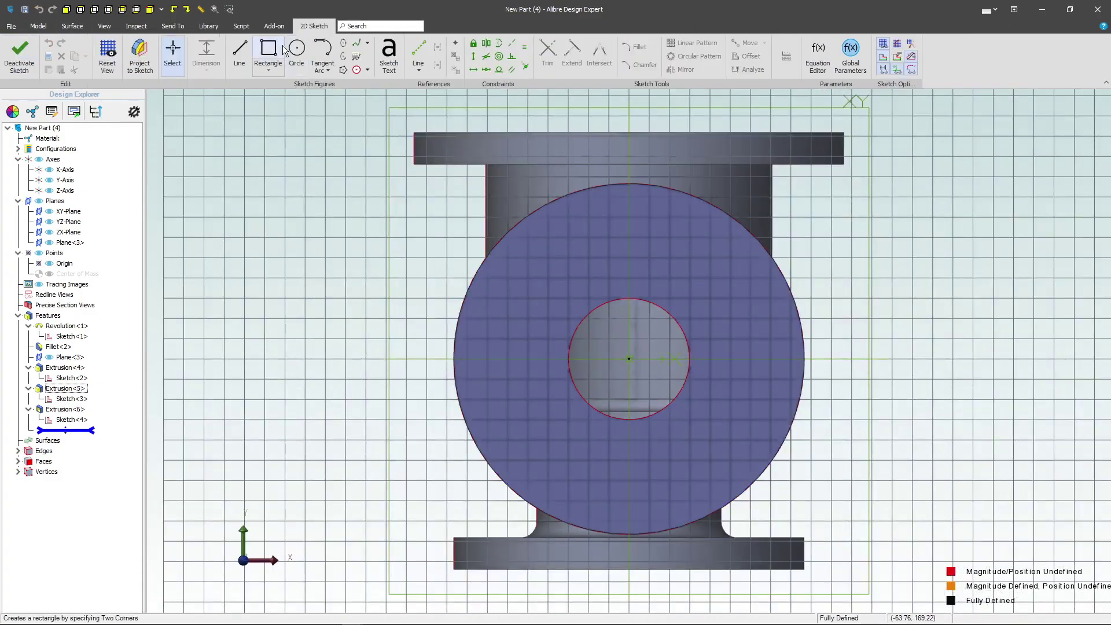
pyautogui.click(580, 453)
pyautogui.click(567, 430)
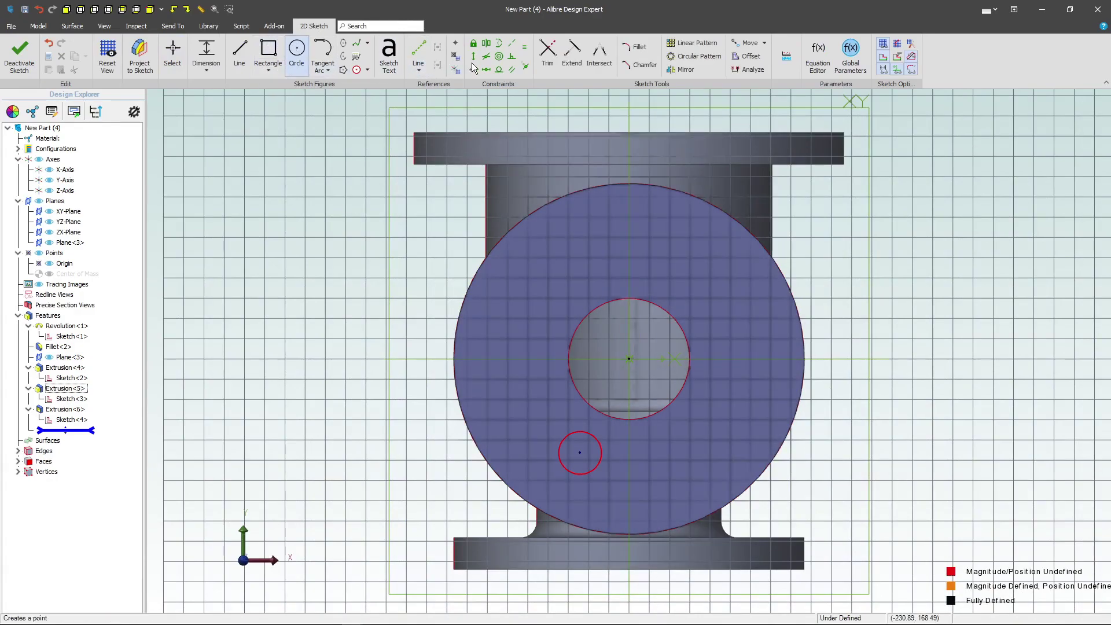
pyautogui.press('Escape')
pyautogui.click(580, 451)
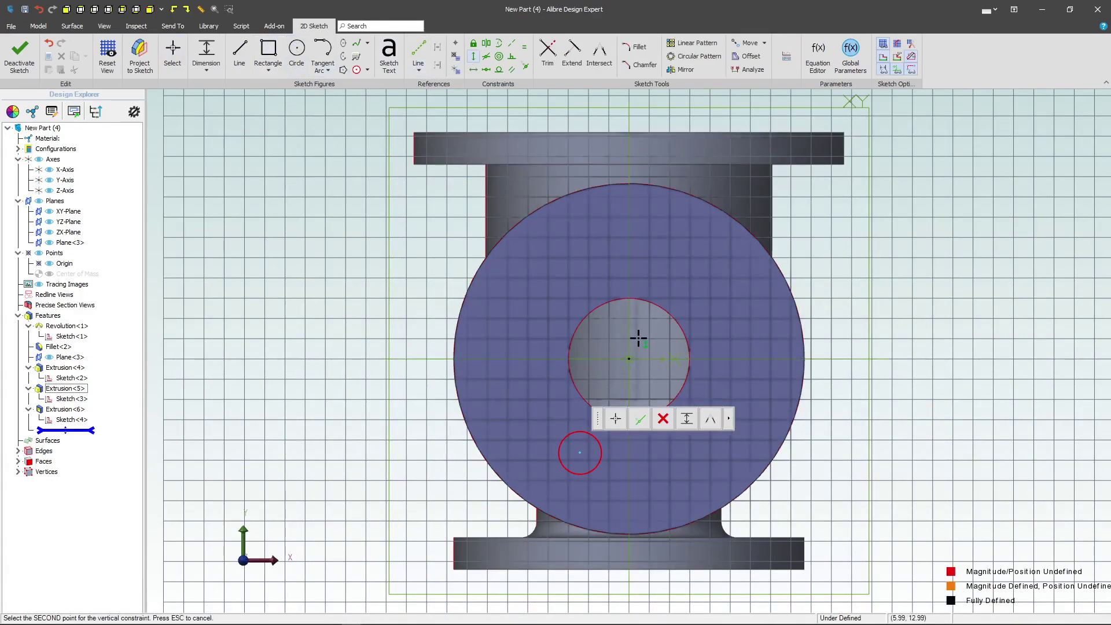
pyautogui.click(687, 418)
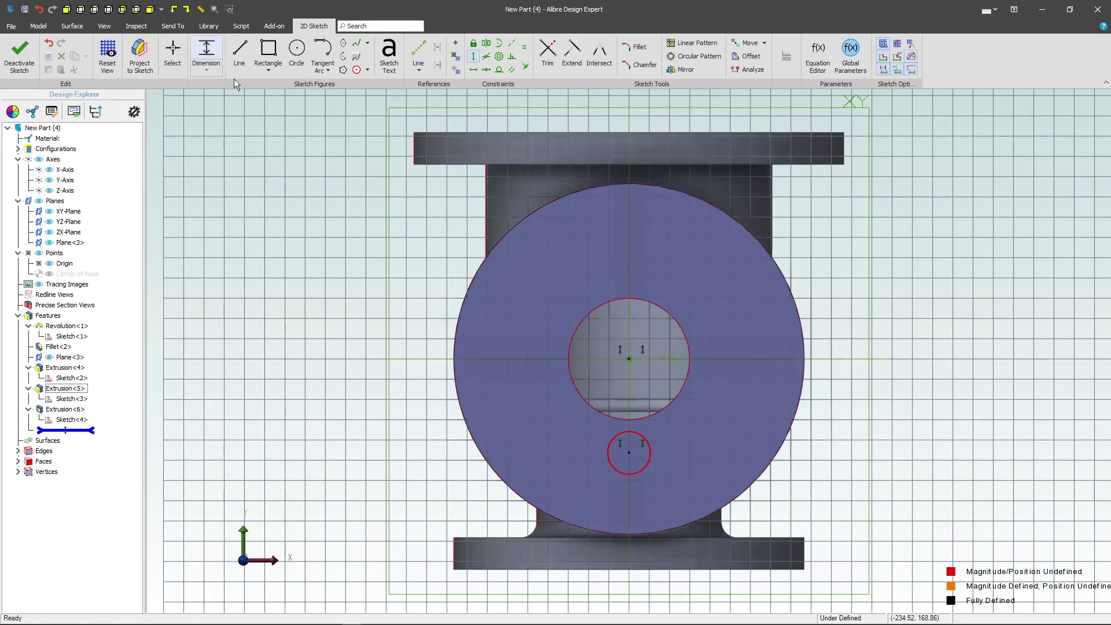
# Dimension the circle to Ø18 and 86 mm from the bore centre, then close the sketch.
pyautogui.click(649, 452)
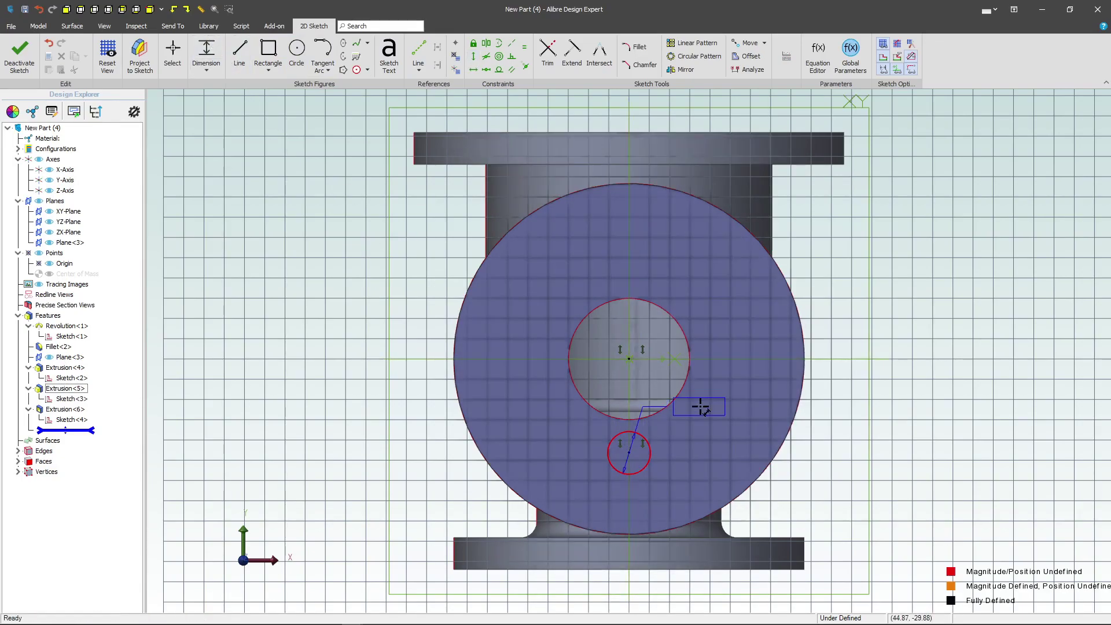
pyautogui.click(725, 431)
pyautogui.write('18')
pyautogui.press('Return')
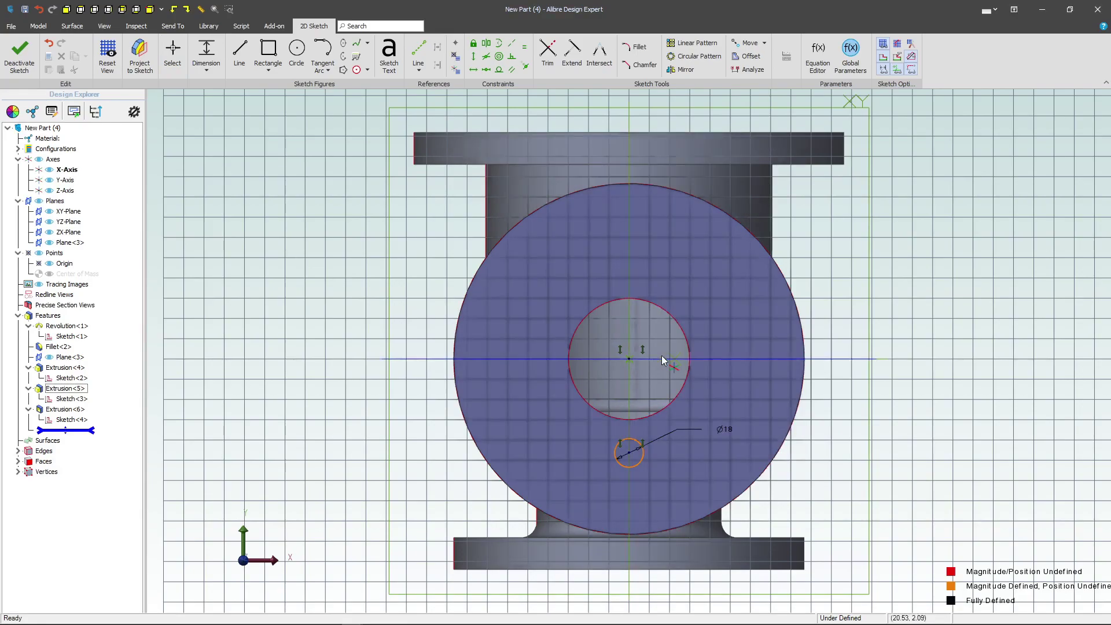
pyautogui.click(631, 454)
pyautogui.click(773, 423)
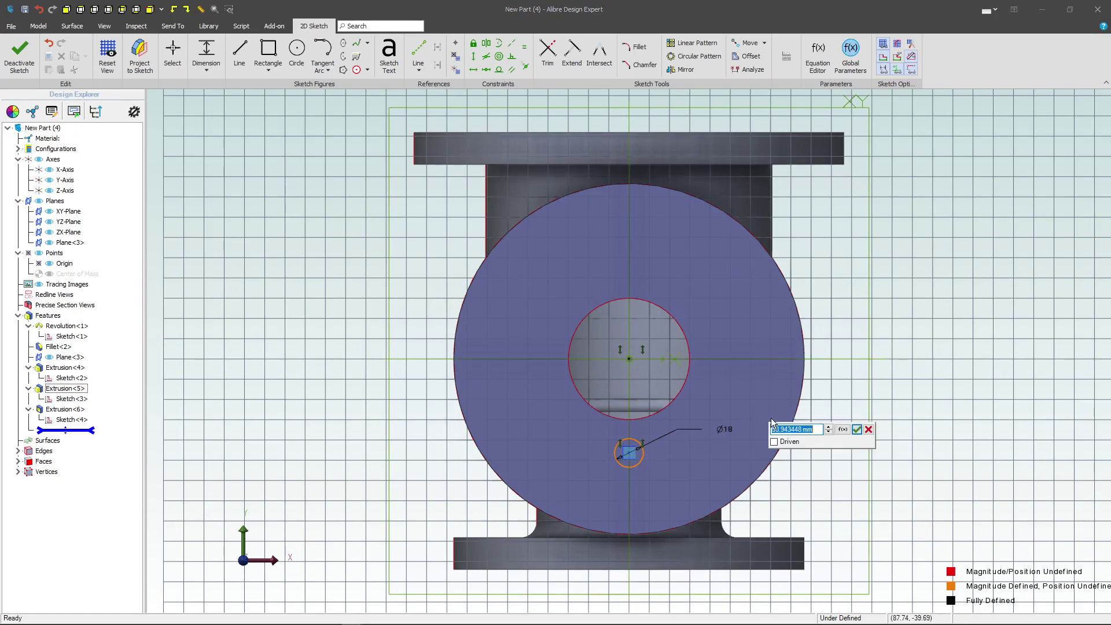
pyautogui.write('86')
pyautogui.press('Return')
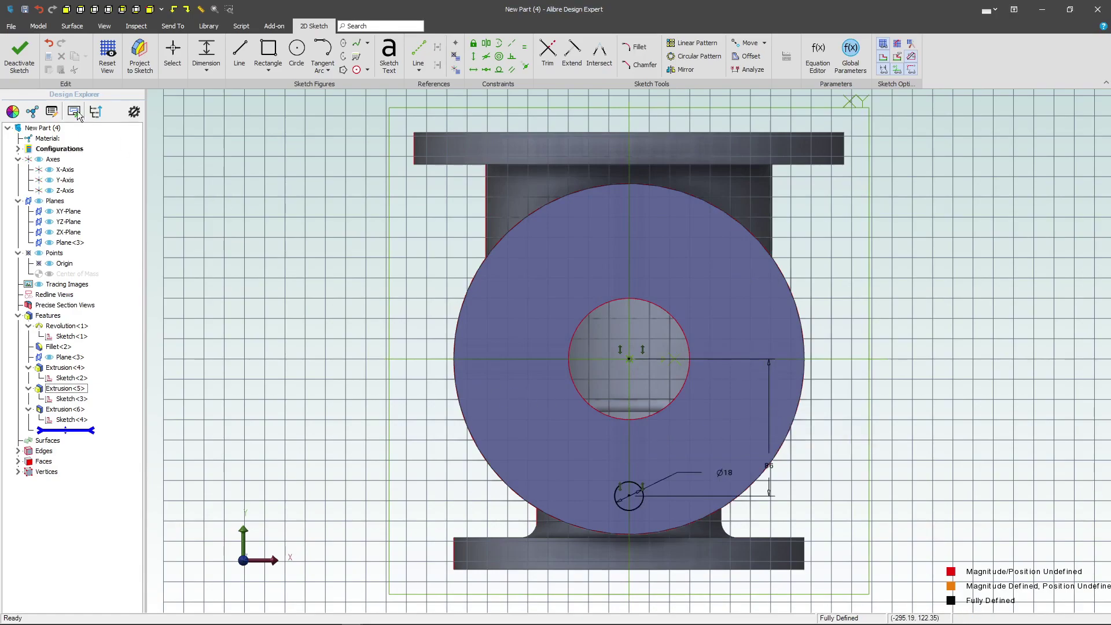
pyautogui.click(20, 57)
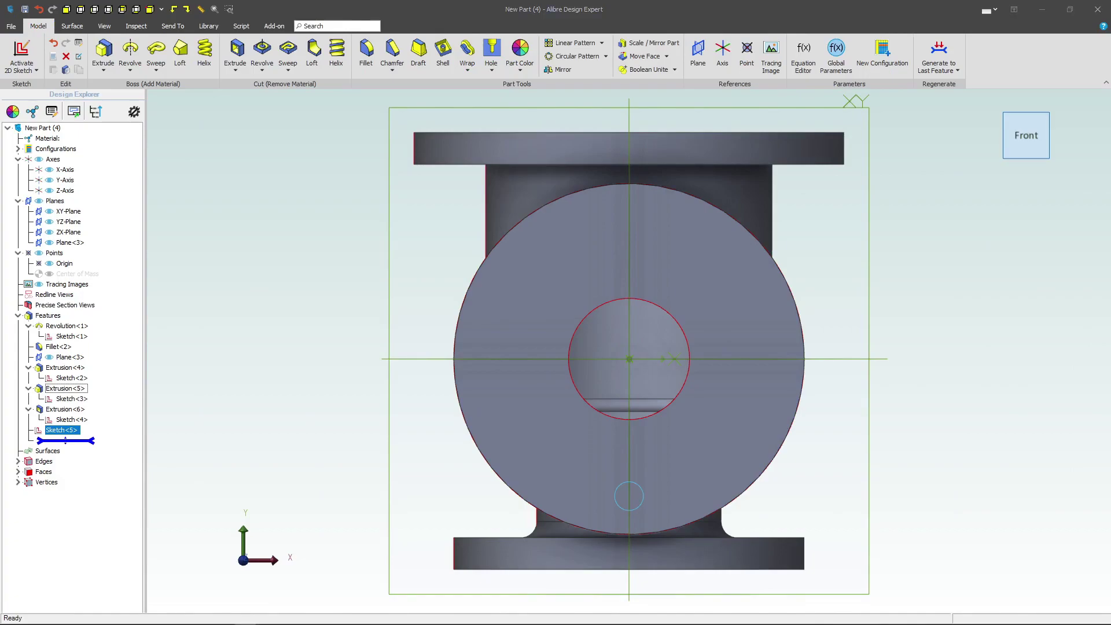
# Cut the Ø18 circle into the side flange with a To Next extrusion.
pyautogui.click(227, 53)
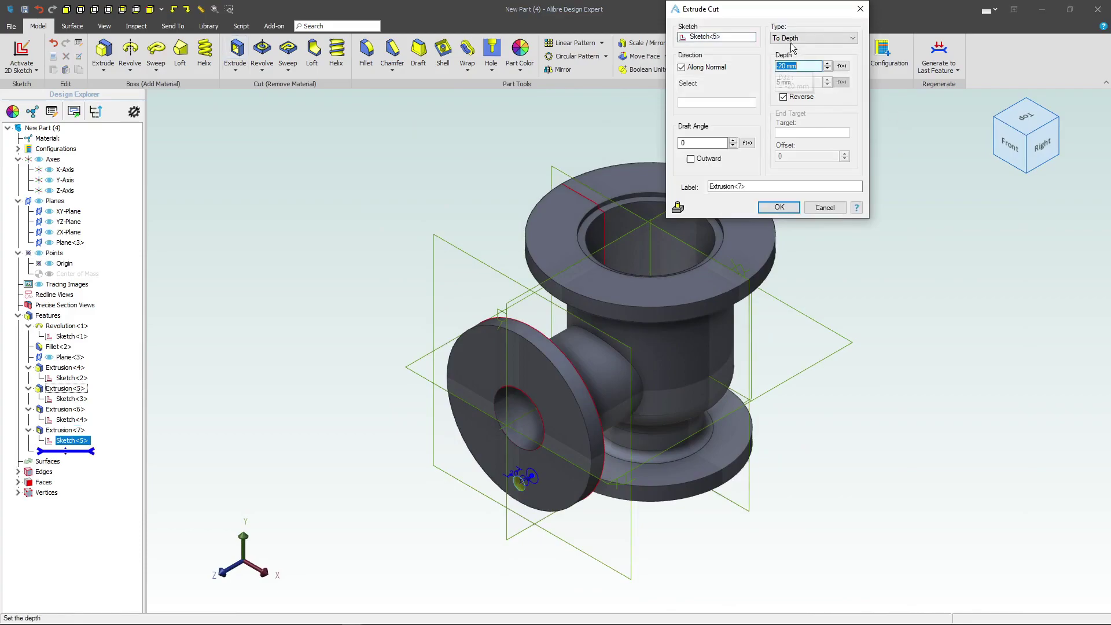
pyautogui.click(792, 38)
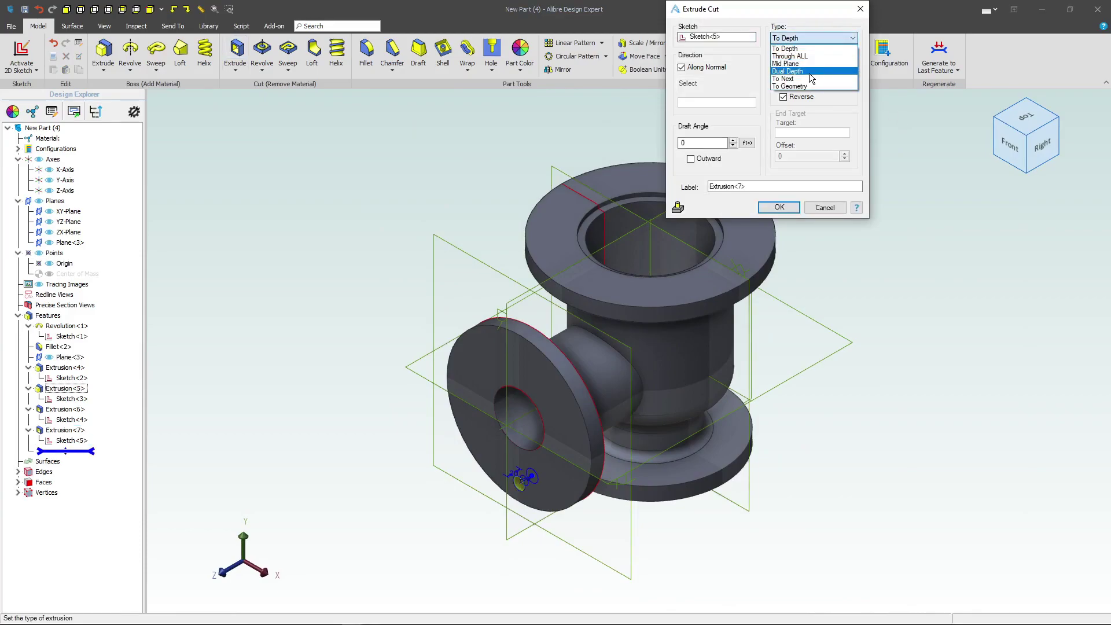
pyautogui.click(811, 78)
pyautogui.moveTo(700, 347)
pyautogui.mouseDown(button='middle')
pyautogui.moveTo(680, 457)
pyautogui.moveTo(707, 465)
pyautogui.mouseUp(button='middle')
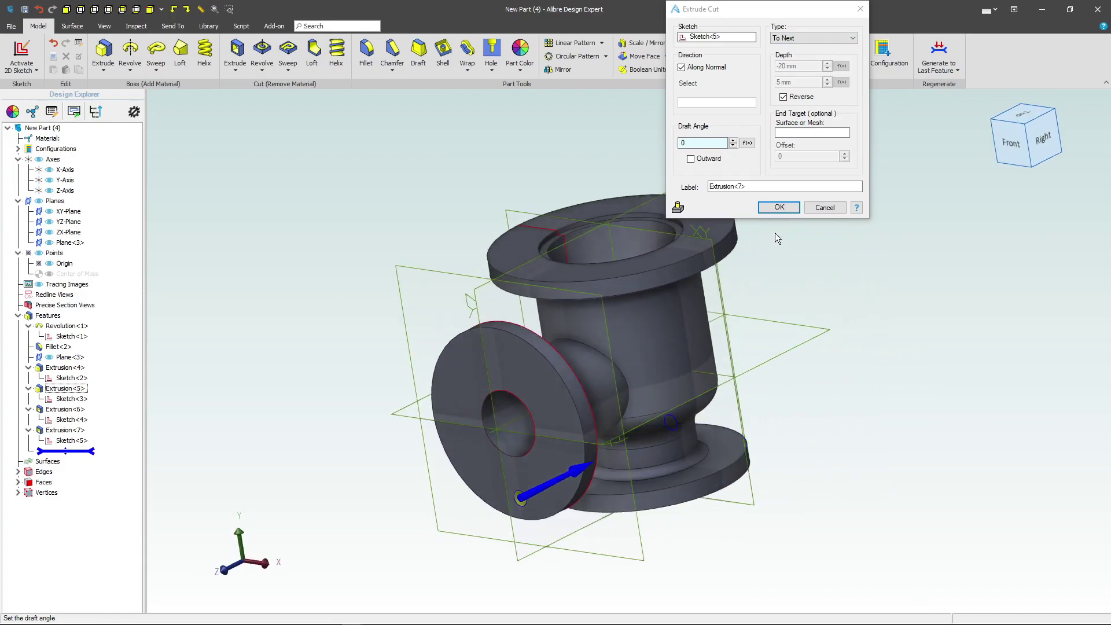
pyautogui.click(779, 207)
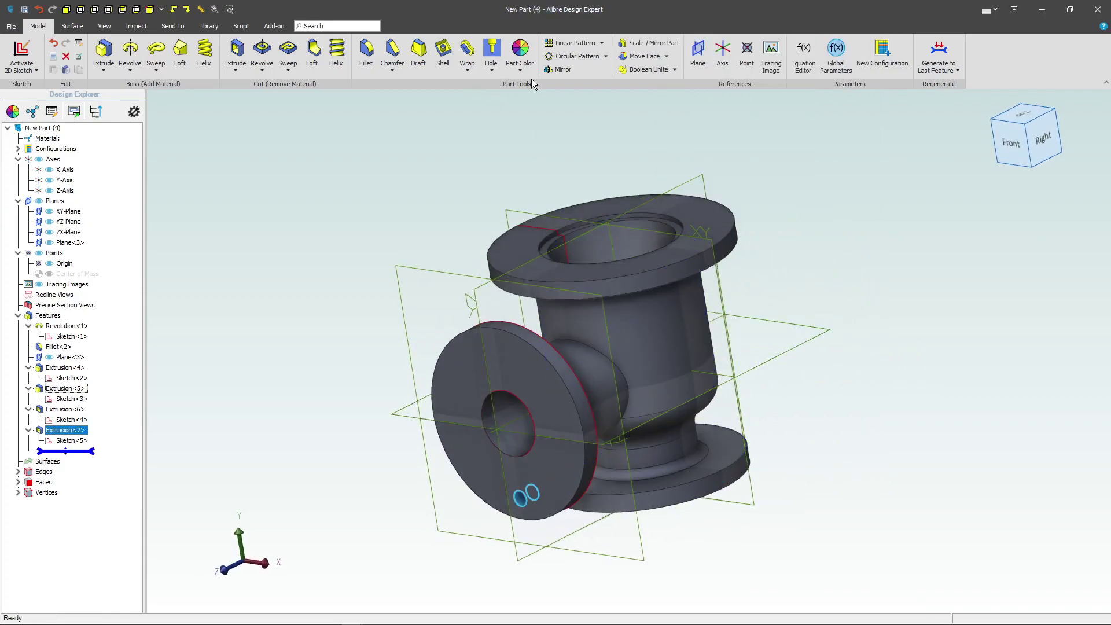
# Pattern the bolt hole six times, equally spaced around the side flange bore.
pyautogui.click(565, 56)
pyautogui.click(693, 99)
pyautogui.write('6')
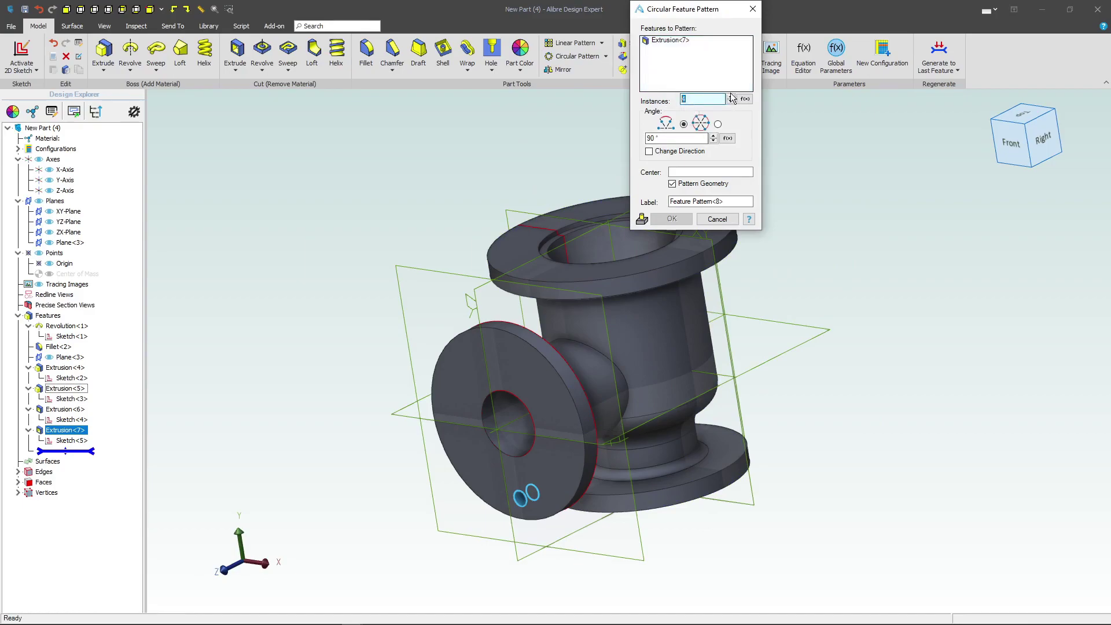
pyautogui.click(717, 125)
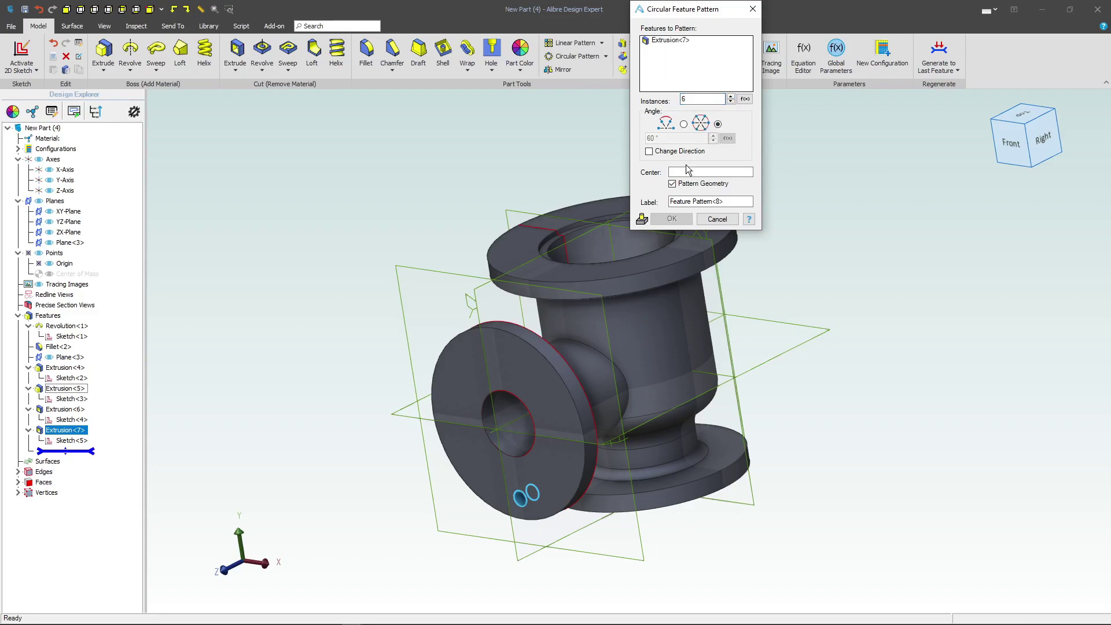
pyautogui.click(494, 446)
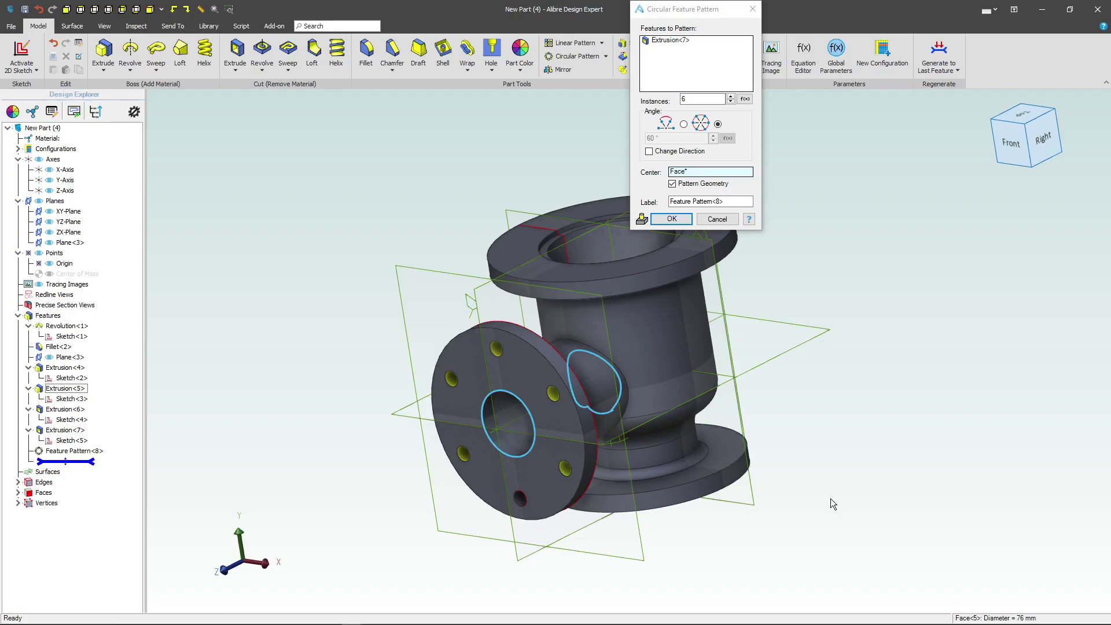
pyautogui.click(671, 219)
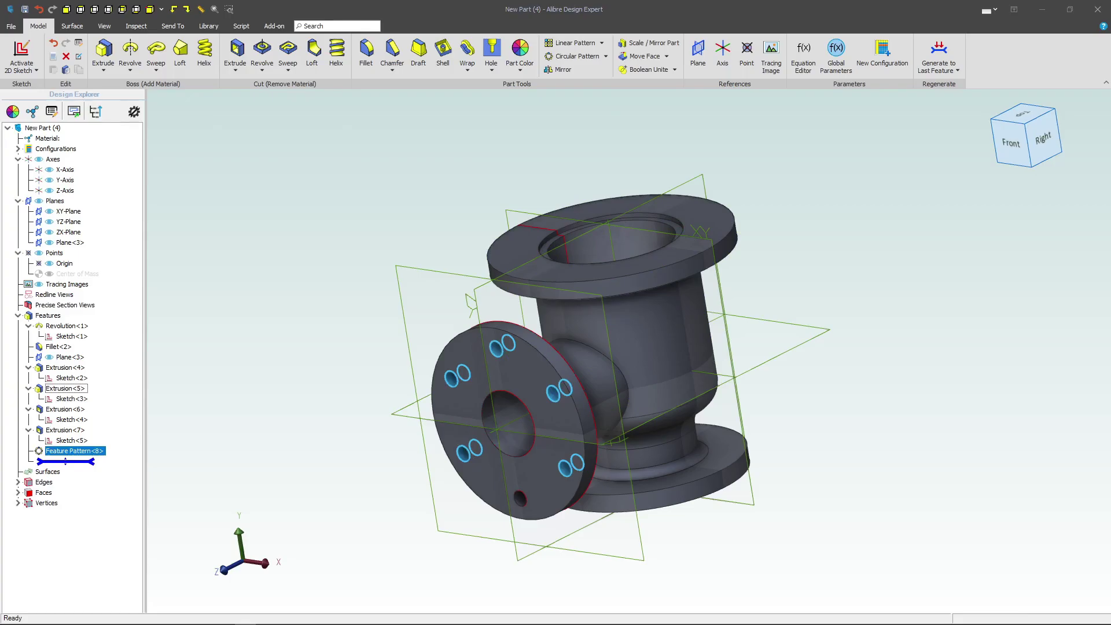
pyautogui.click(694, 229)
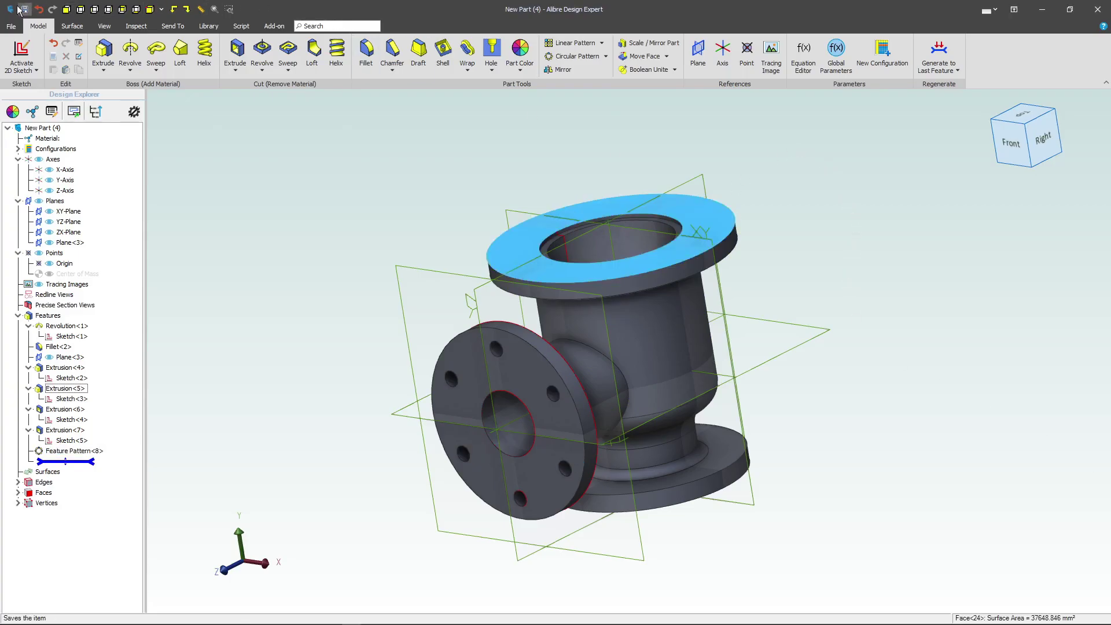
# Sketch a circle on the top flange, horizontally level with the bore centre.
pyautogui.click(20, 56)
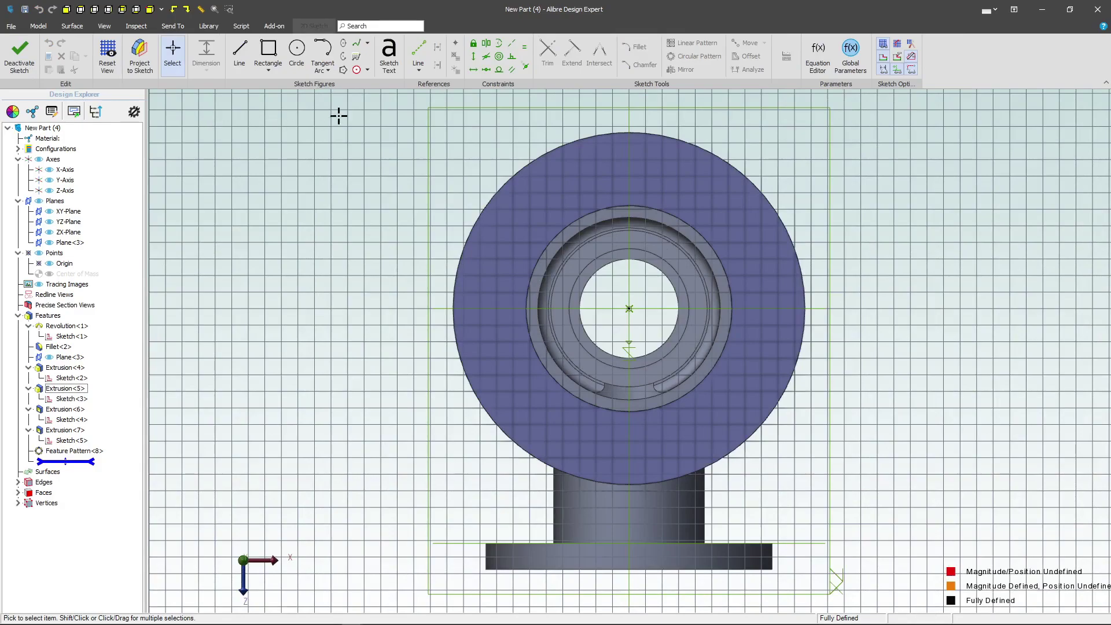
pyautogui.click(297, 51)
pyautogui.click(778, 317)
pyautogui.click(794, 295)
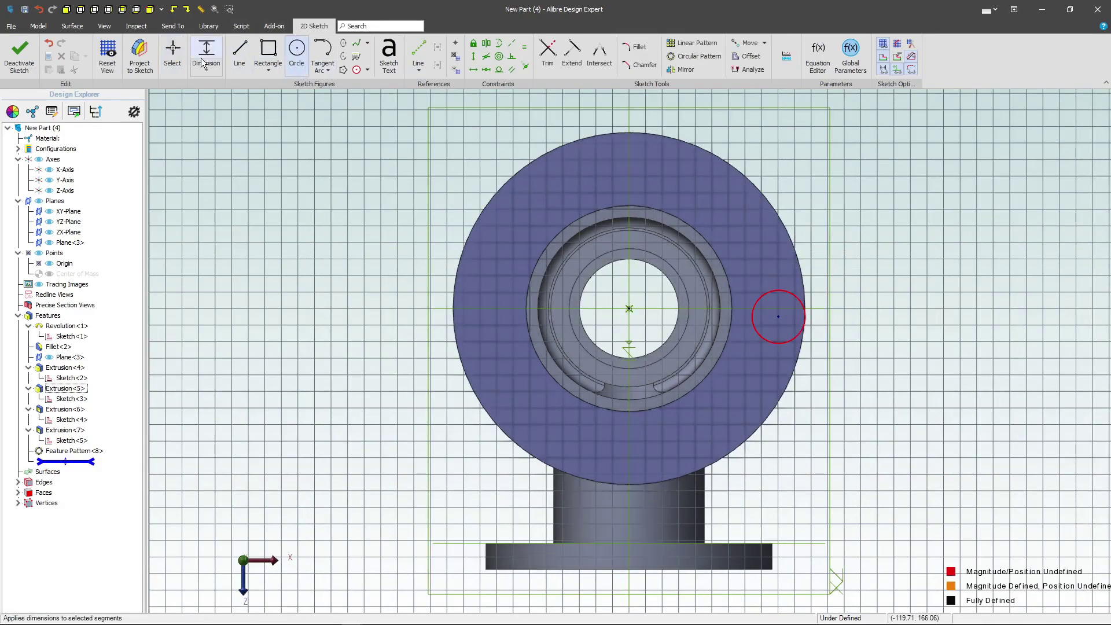
pyautogui.click(474, 69)
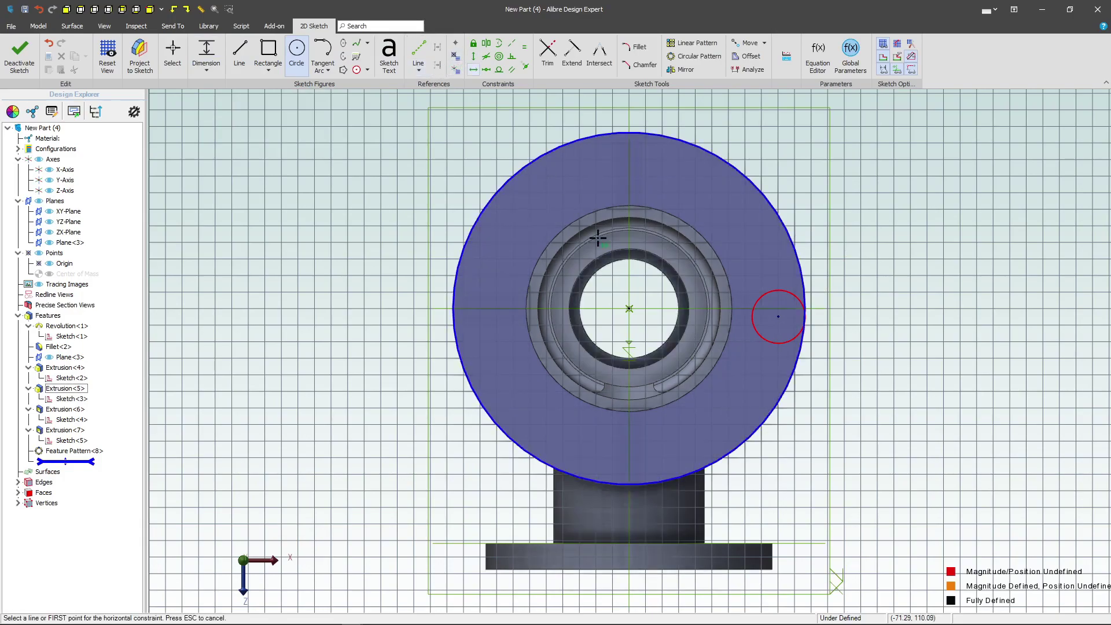
pyautogui.click(629, 308)
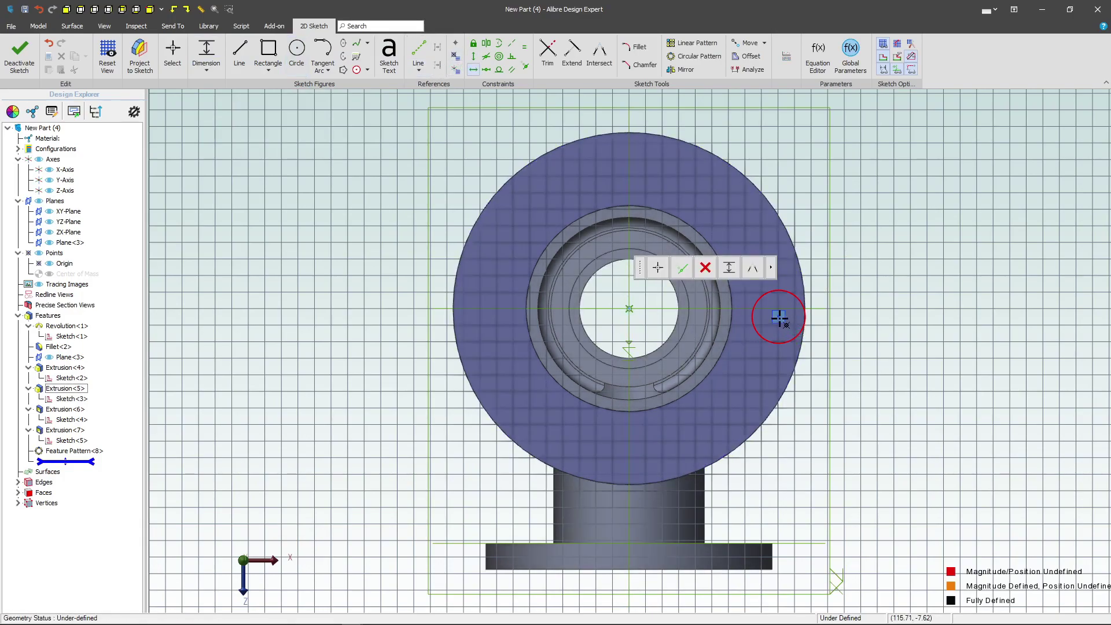
pyautogui.click(779, 317)
# Dimension the circle 112 mm from the bore centre with Ø18, then close the sketch.
pyautogui.click(198, 66)
pyautogui.click(630, 309)
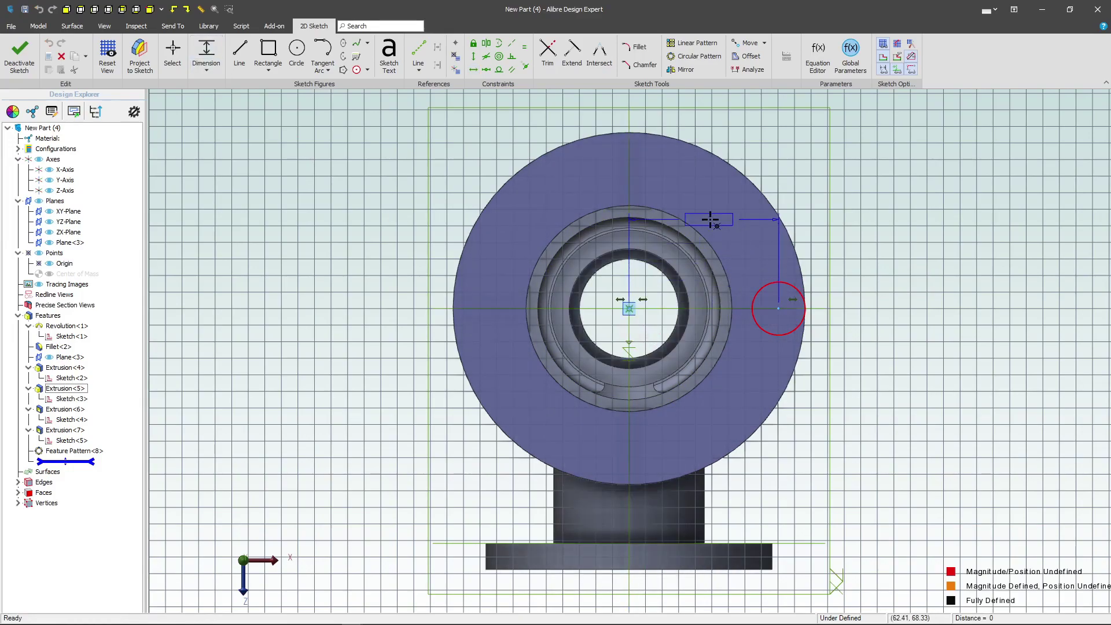
pyautogui.click(717, 219)
pyautogui.write('12')
pyautogui.press('Return')
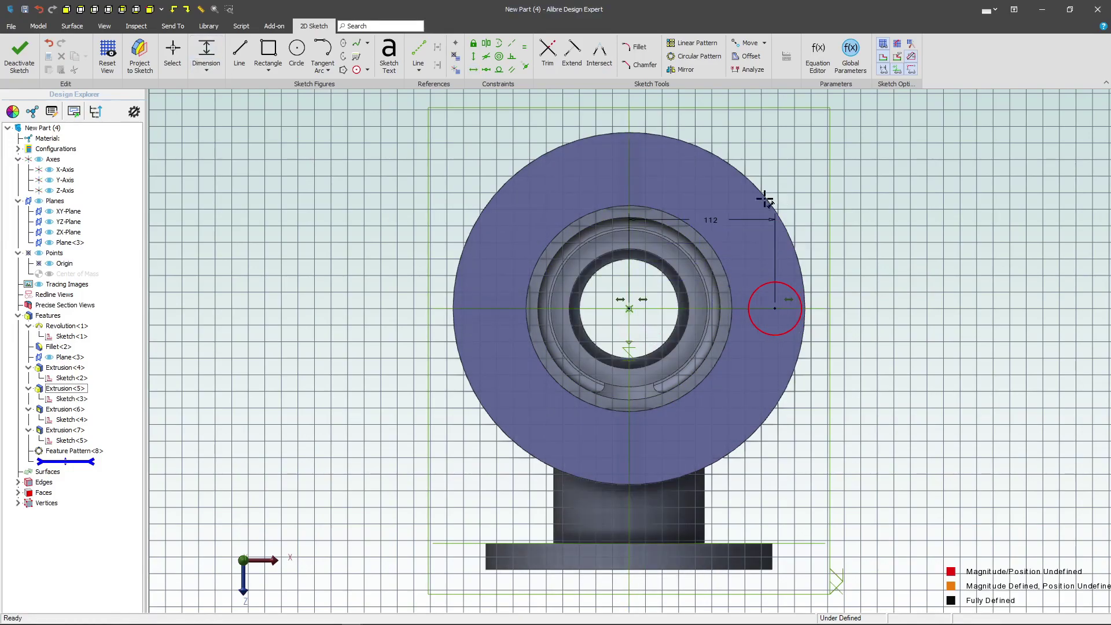
pyautogui.click(793, 291)
pyautogui.click(831, 258)
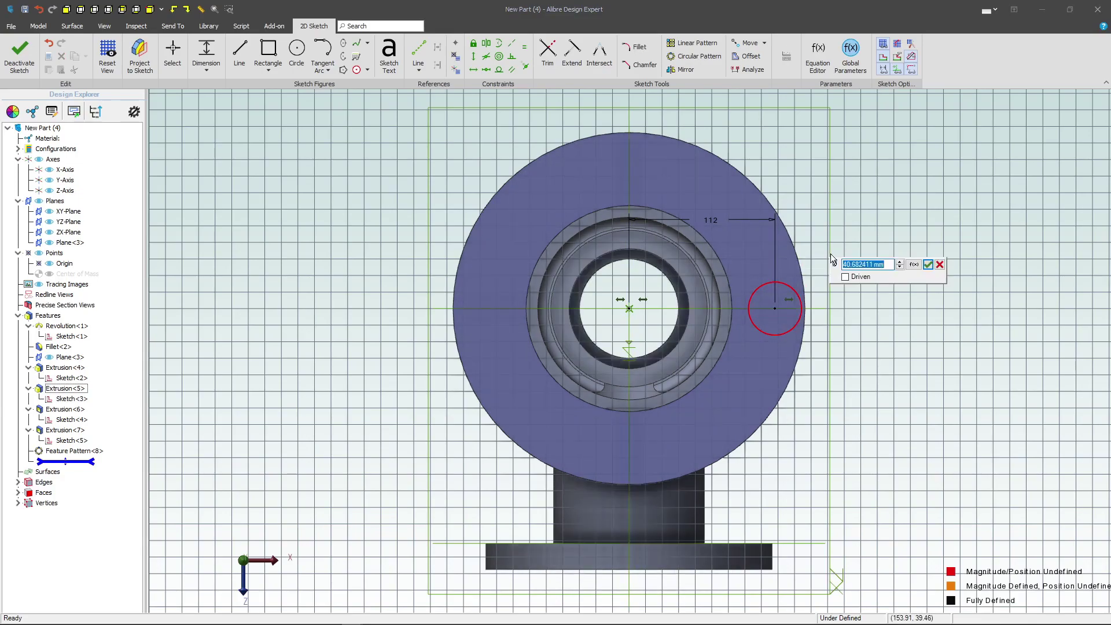
pyautogui.write('15')
pyautogui.press('Return')
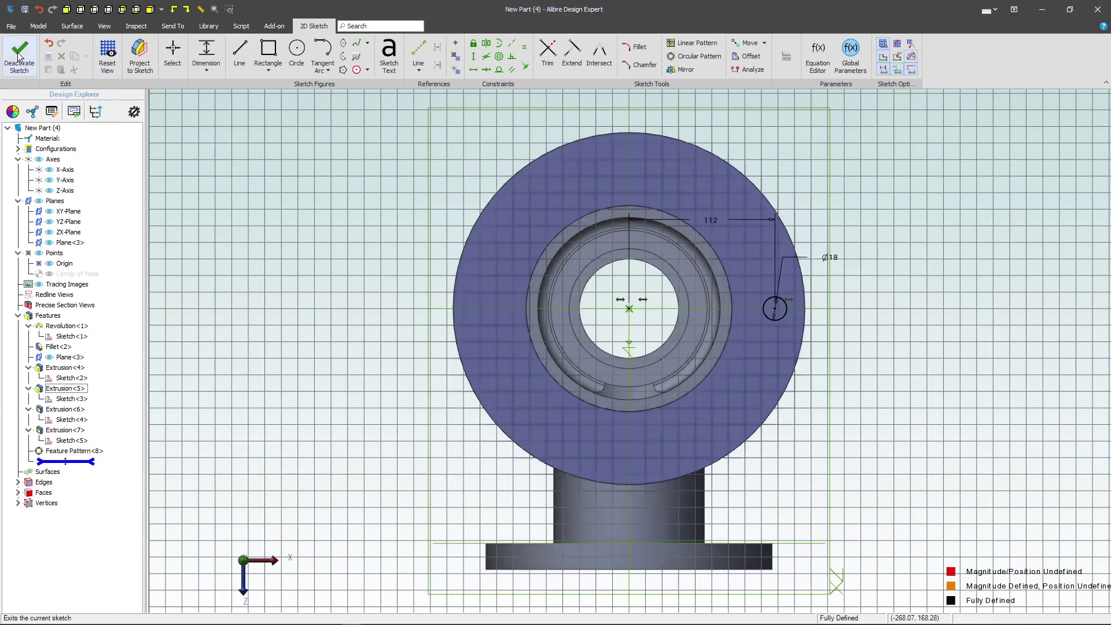
pyautogui.click(19, 52)
# Cut the Ø18 circle as a To Next extrusion.
pyautogui.click(235, 53)
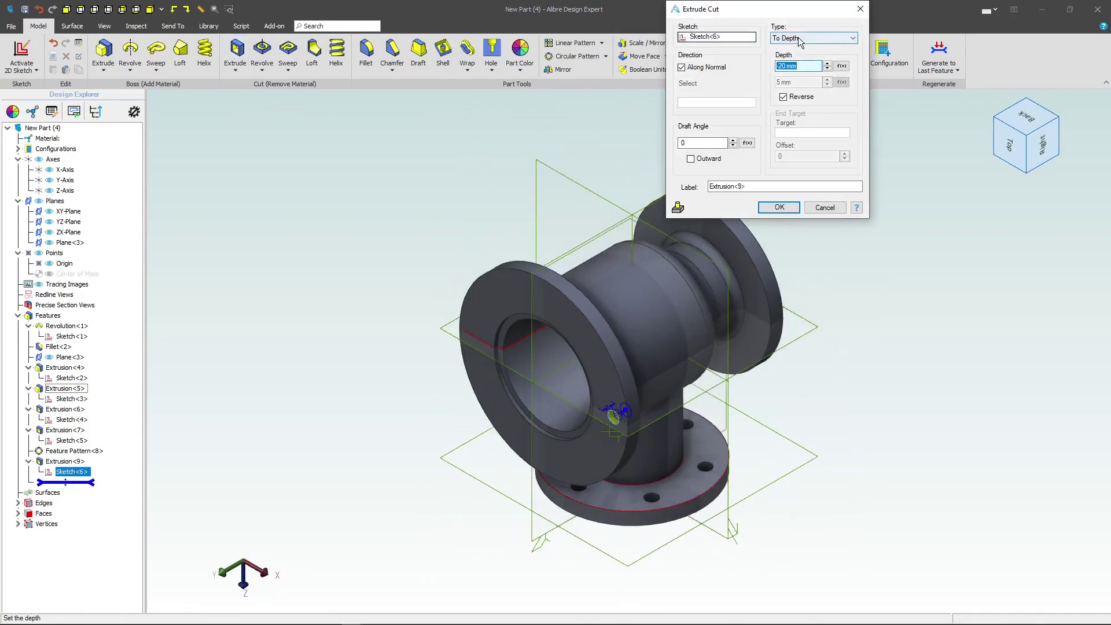
pyautogui.click(799, 39)
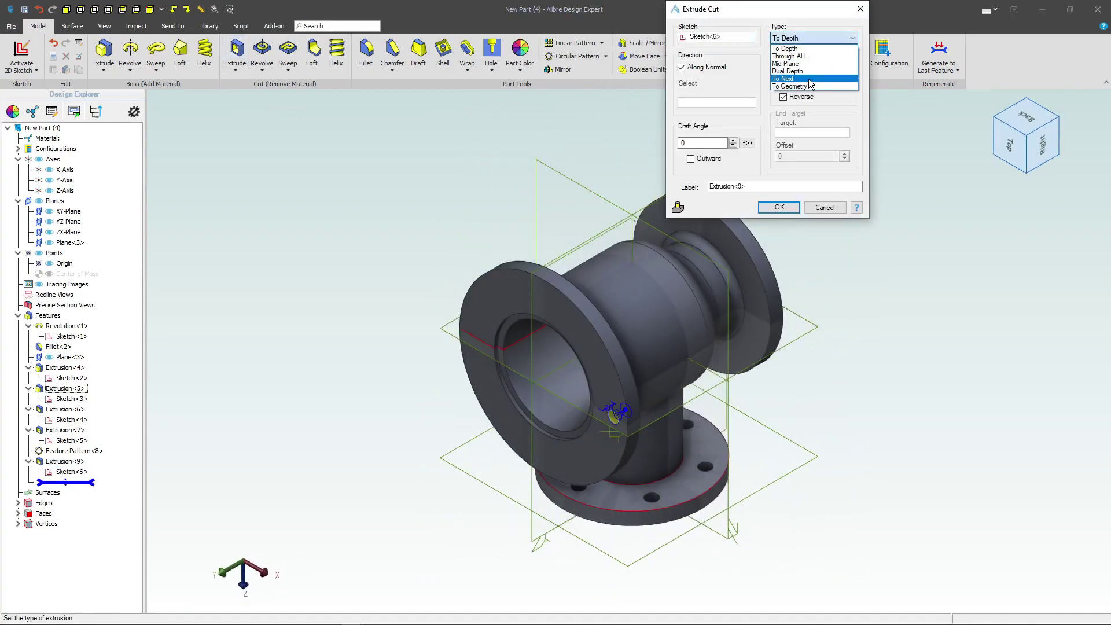
pyautogui.click(809, 79)
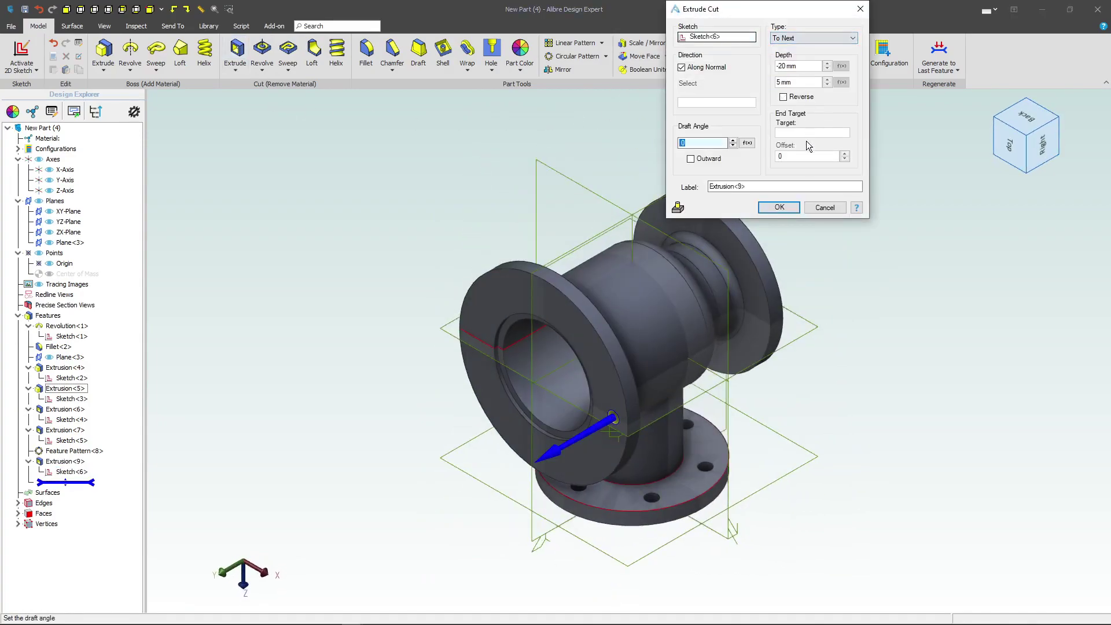
pyautogui.click(779, 208)
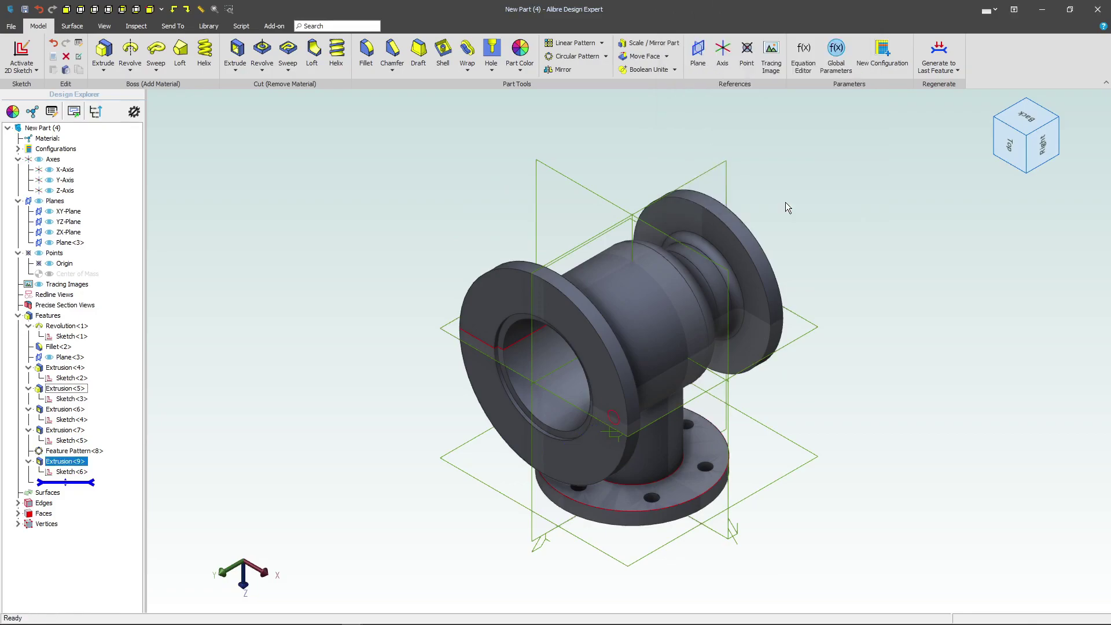
# Edit Extrusion<9> to reverse the cut direction into the top flange.
pyautogui.rightClick(80, 464)
pyautogui.click(102, 466)
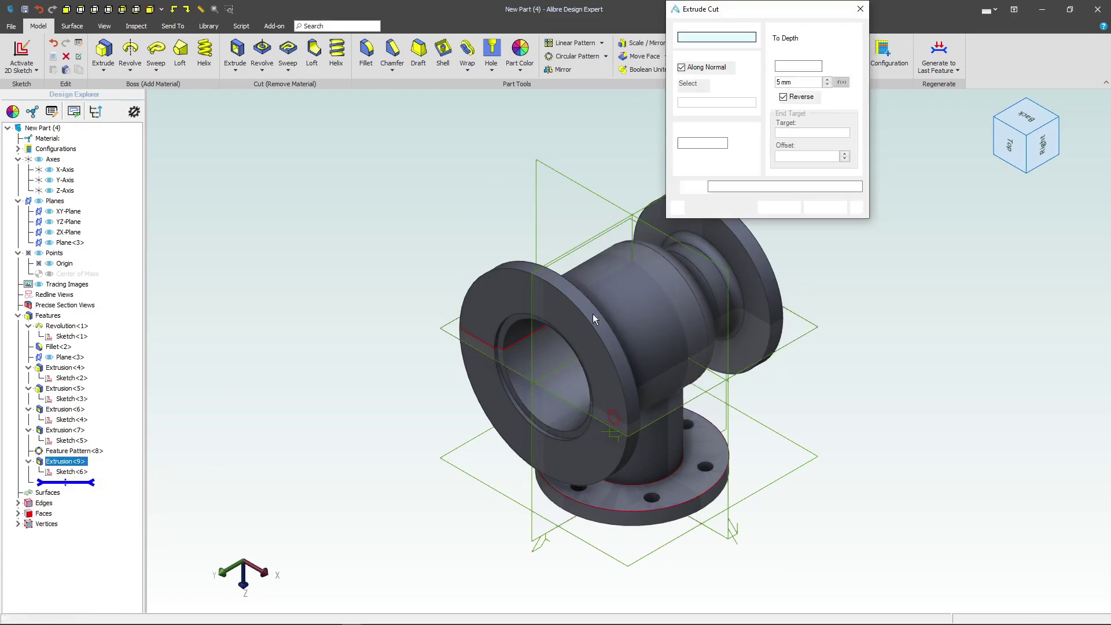
pyautogui.click(783, 97)
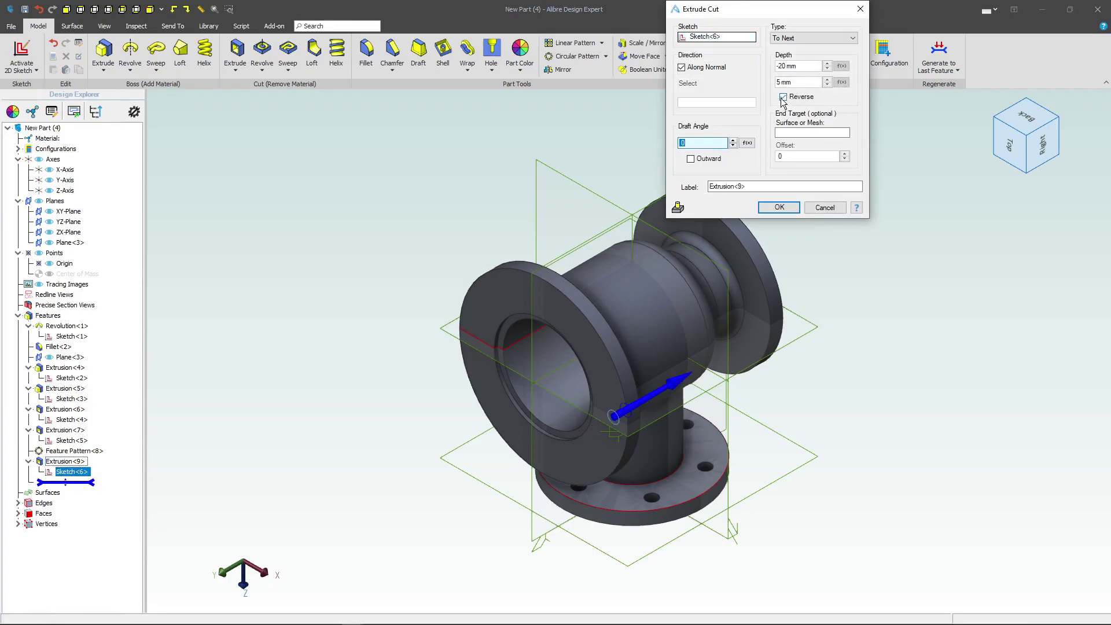
pyautogui.click(781, 207)
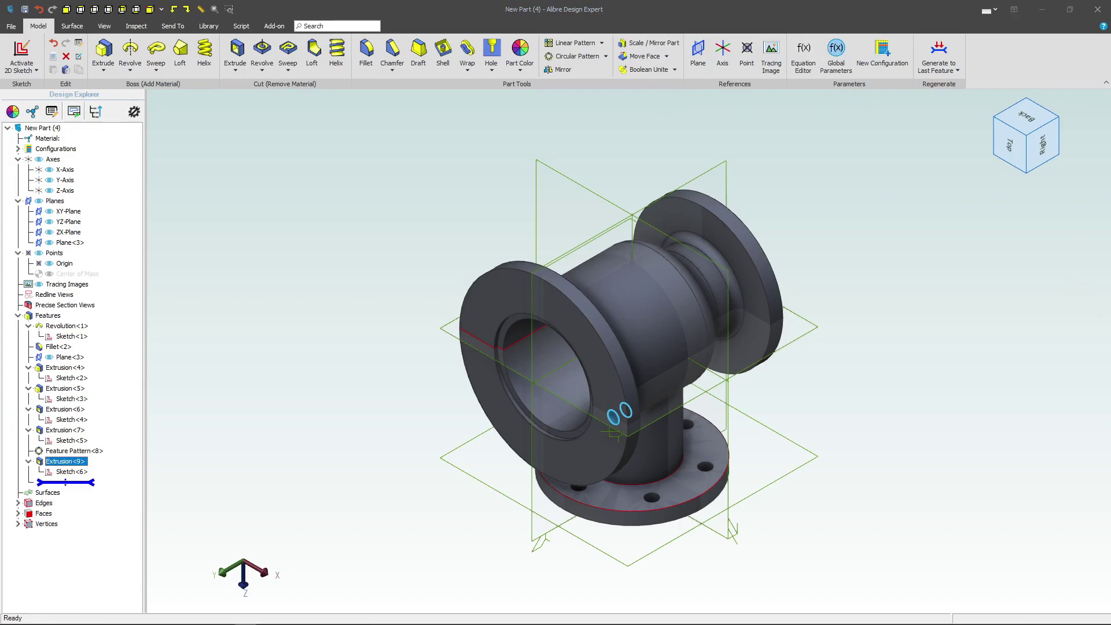
# Sketch a small circle on the large flange face, horizontally level with the origin.
pyautogui.moveTo(790, 286); pyautogui.dragTo(758, 285, button='middle')
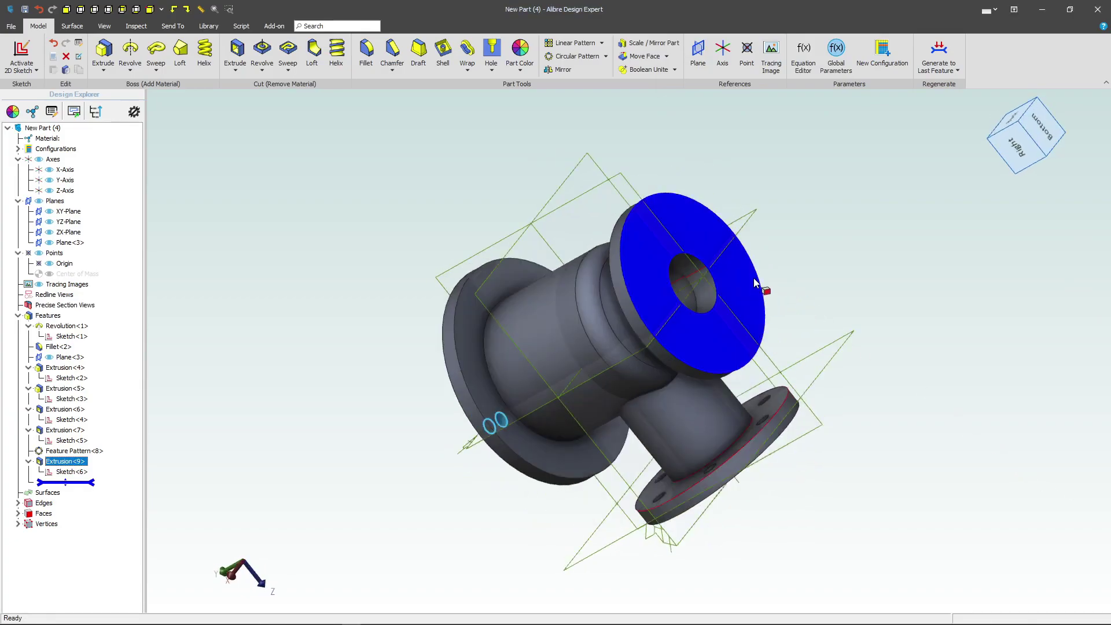
pyautogui.click(759, 286)
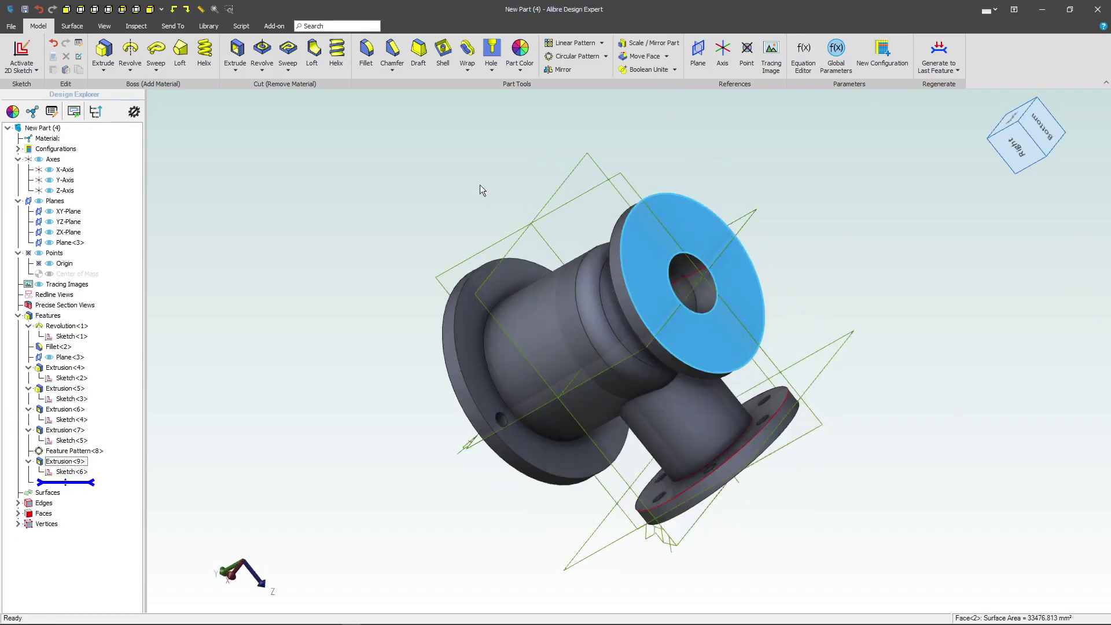
pyautogui.click(23, 52)
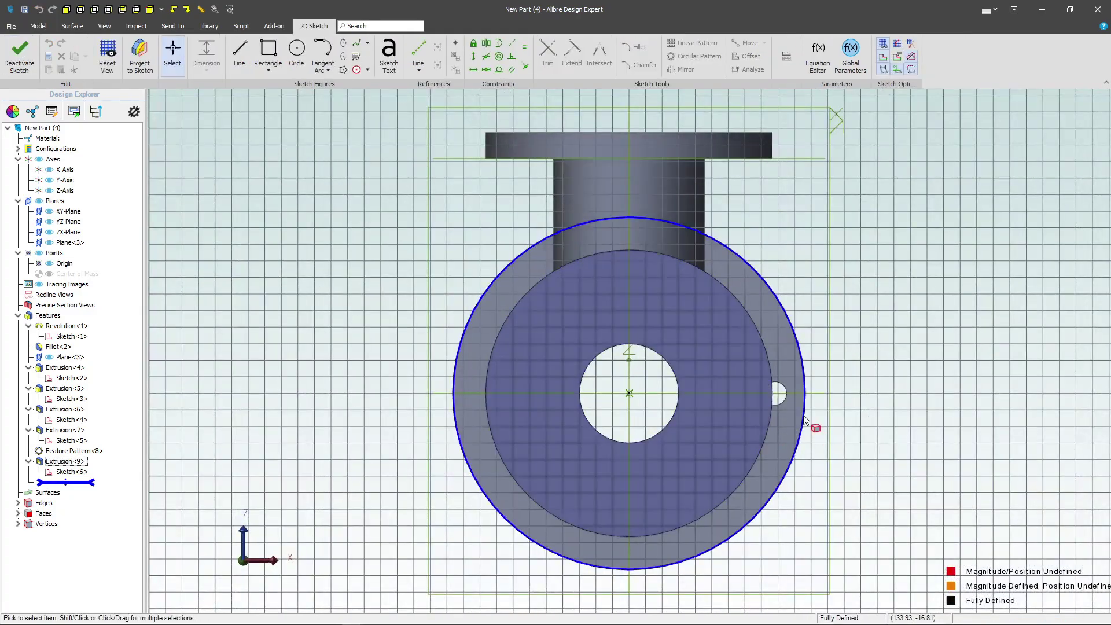
pyautogui.scroll(1, 810, 423)
pyautogui.click(298, 53)
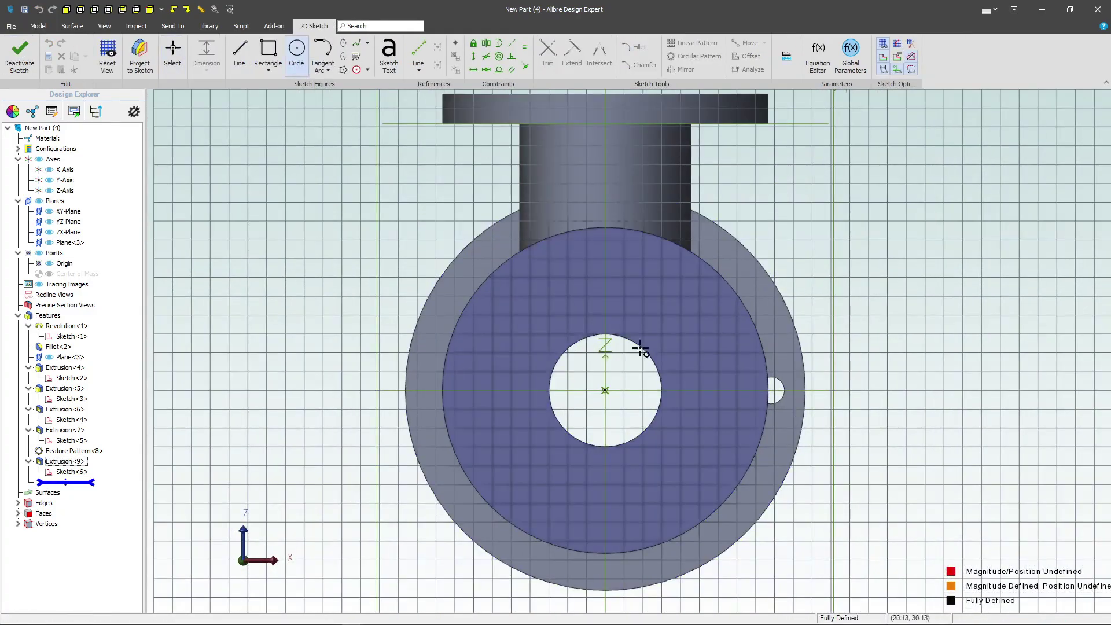
pyautogui.click(719, 390)
pyautogui.click(721, 408)
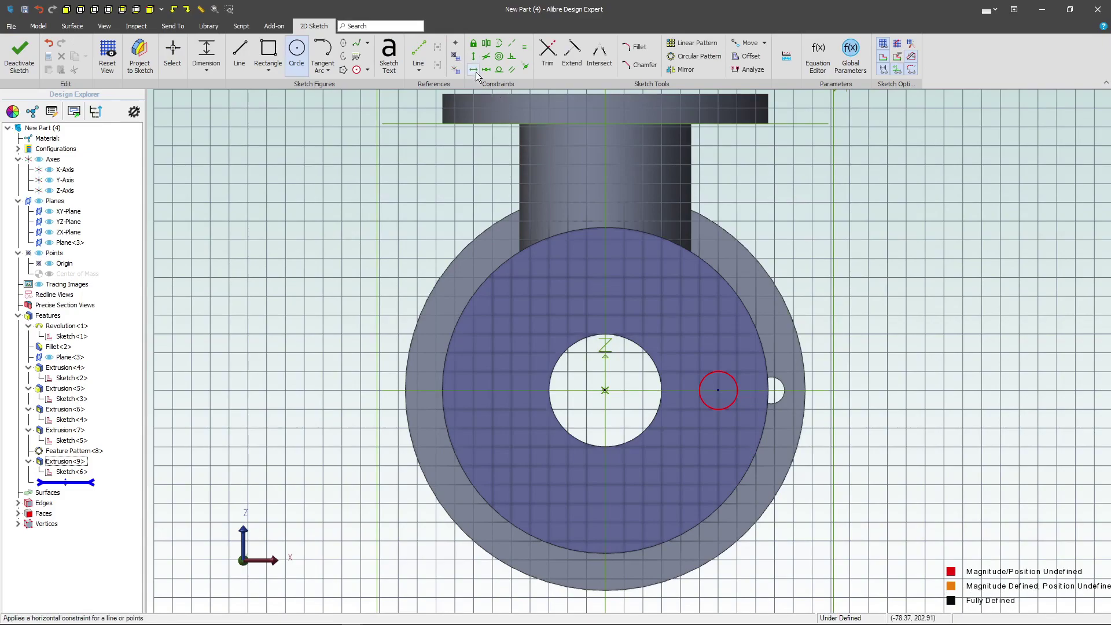
pyautogui.click(473, 70)
pyautogui.click(605, 391)
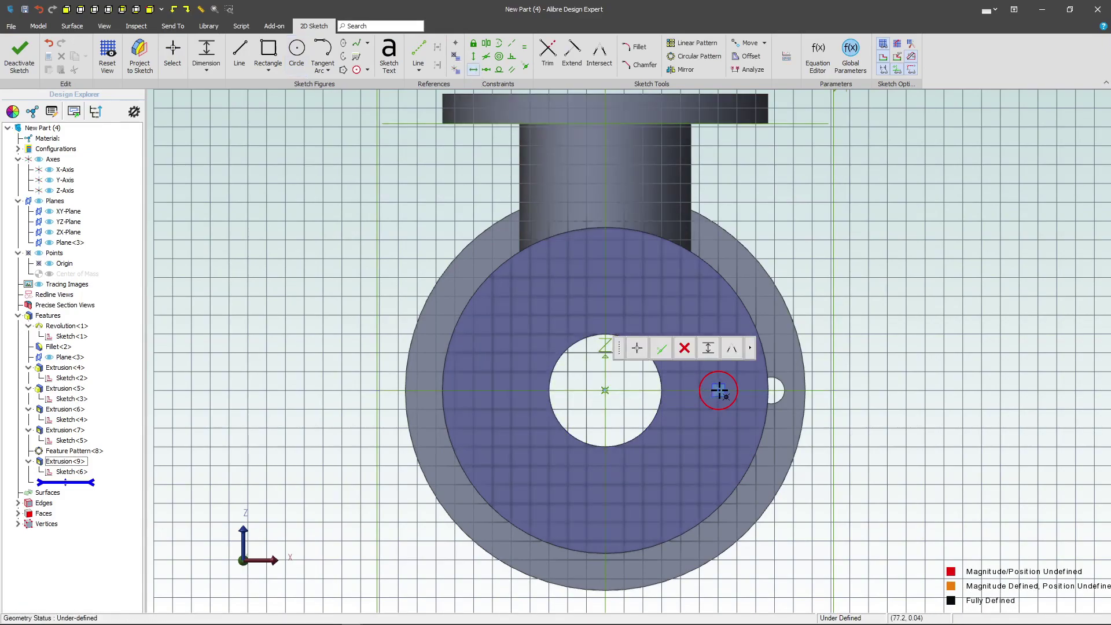
pyautogui.click(719, 391)
# Dimension the circle 88 mm right of the origin and set its radius to 9.
pyautogui.click(213, 57)
pyautogui.click(720, 371)
pyautogui.click(846, 320)
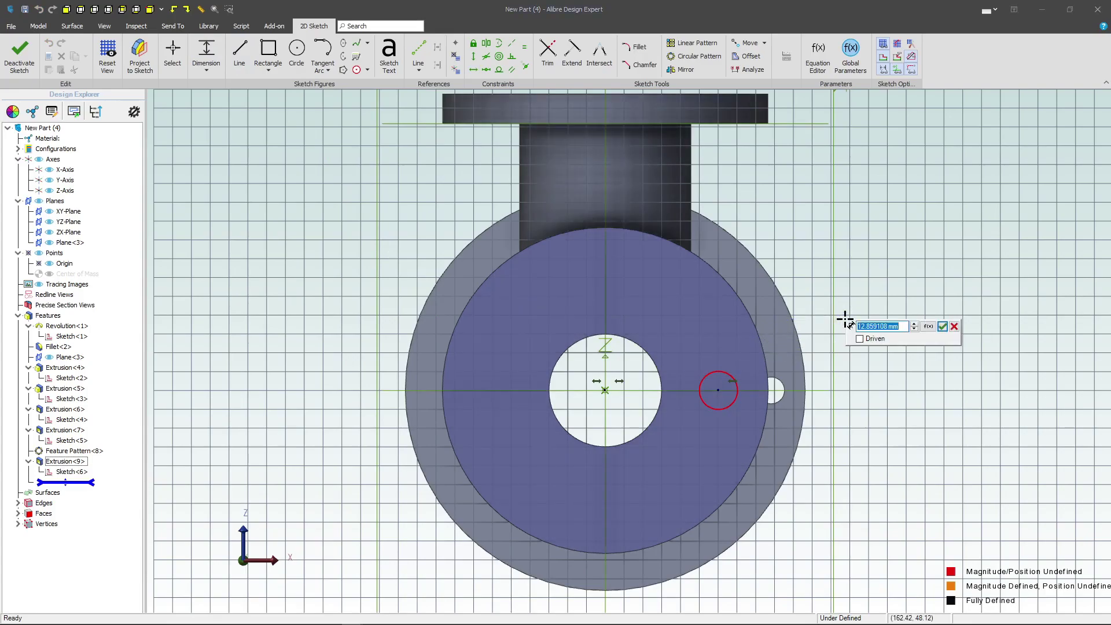
pyautogui.write('18')
pyautogui.press('Return')
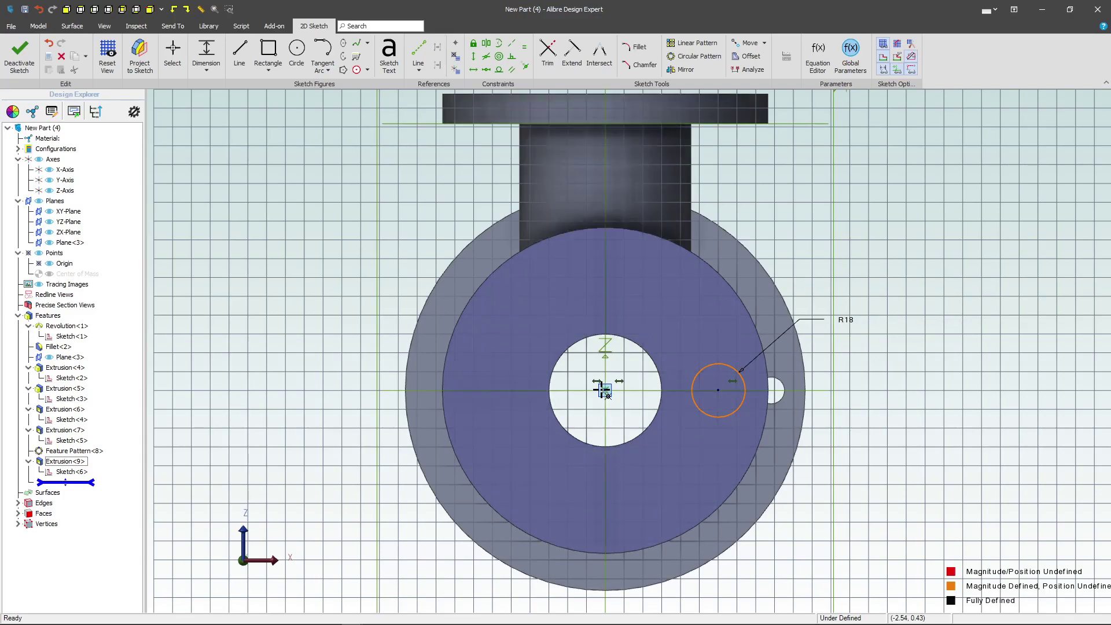
pyautogui.click(717, 391)
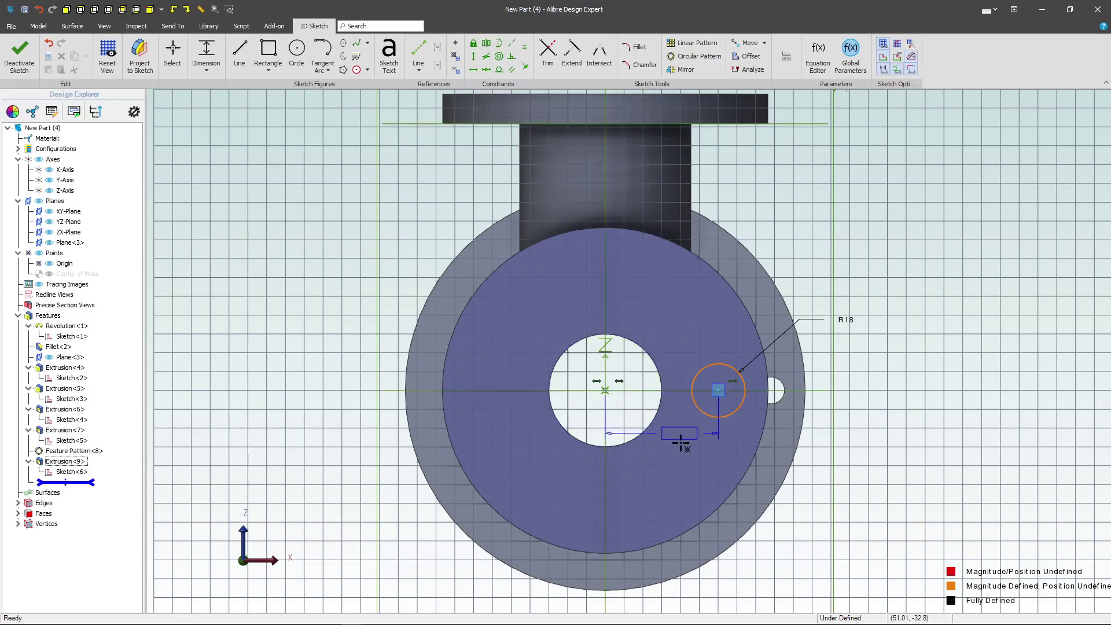
pyautogui.click(677, 440)
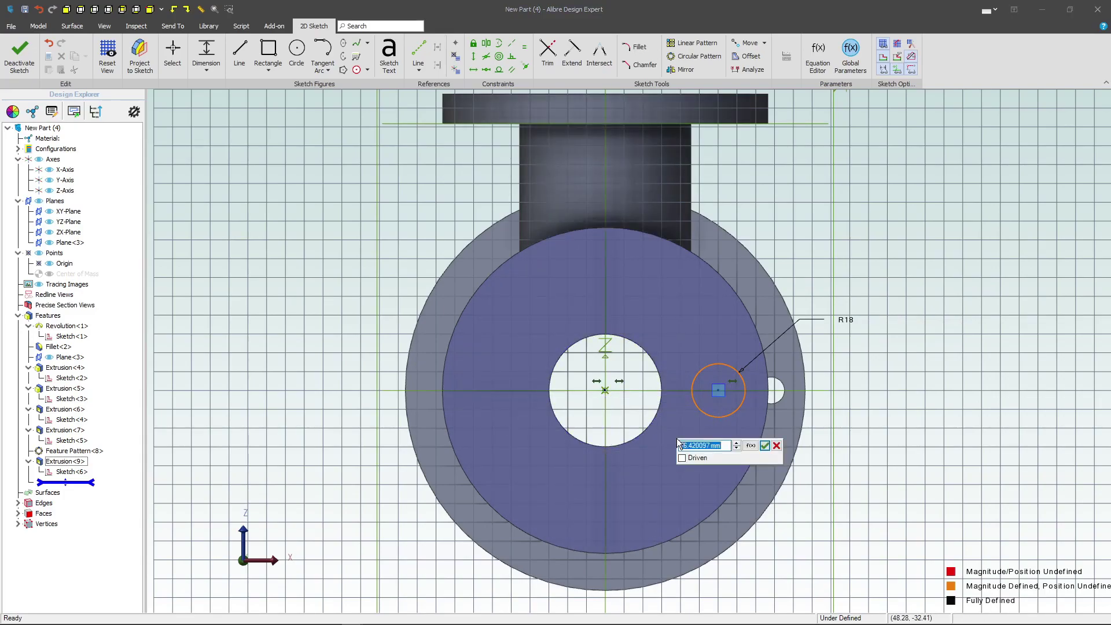
pyautogui.write('88')
pyautogui.press('Return')
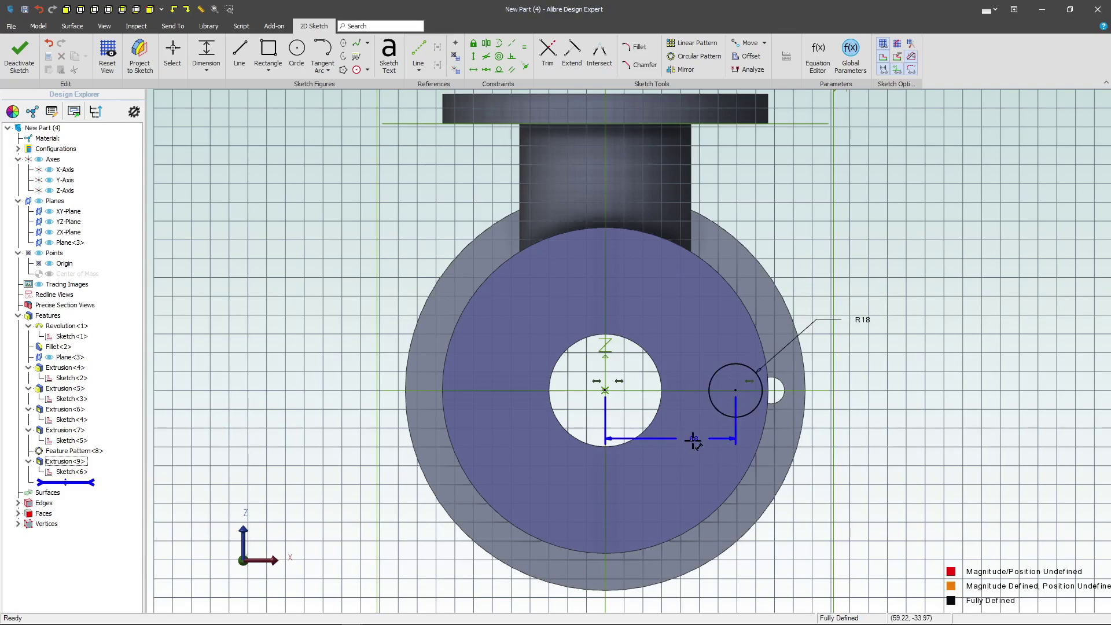
pyautogui.doubleClick(864, 318)
pyautogui.write('5')
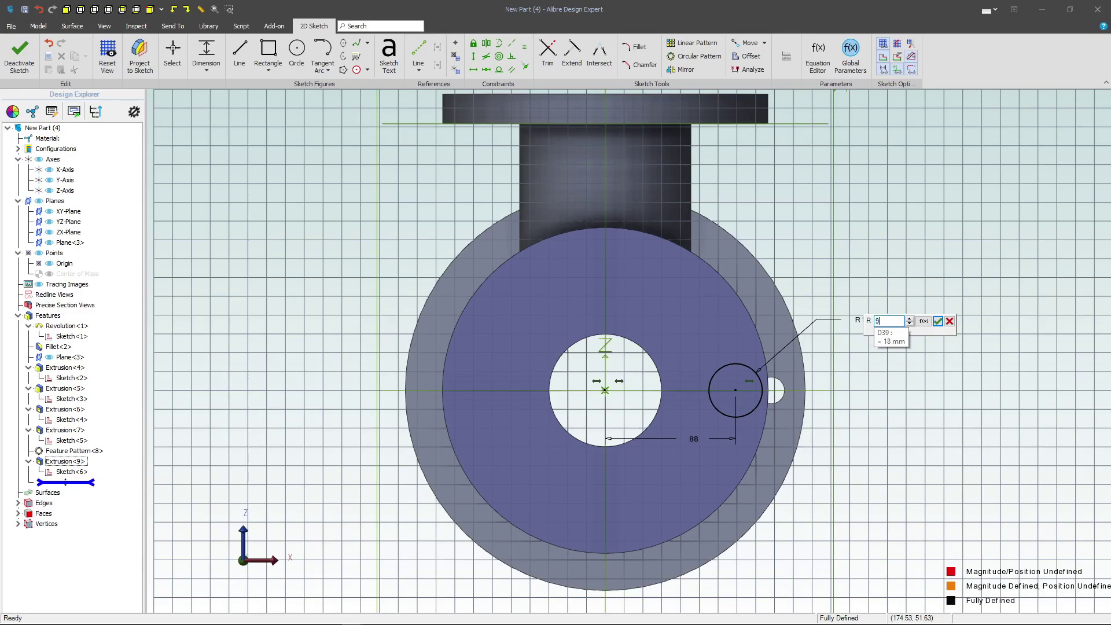
pyautogui.press('Return')
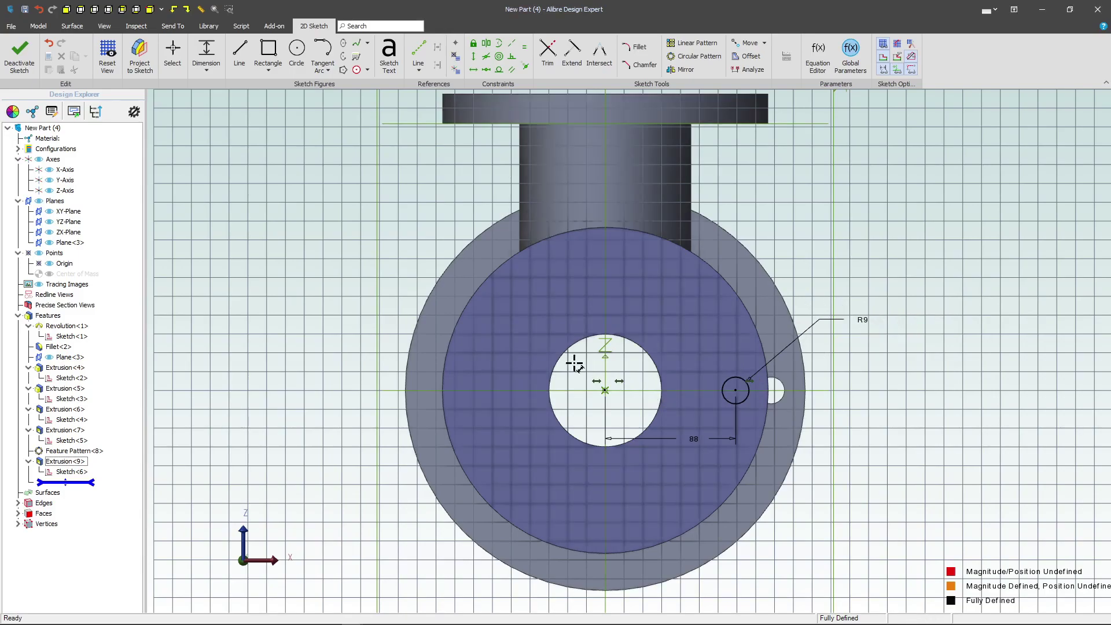
# Close the sketch and cut the R9 circle through the large flange as a To Next hole.
pyautogui.click(19, 62)
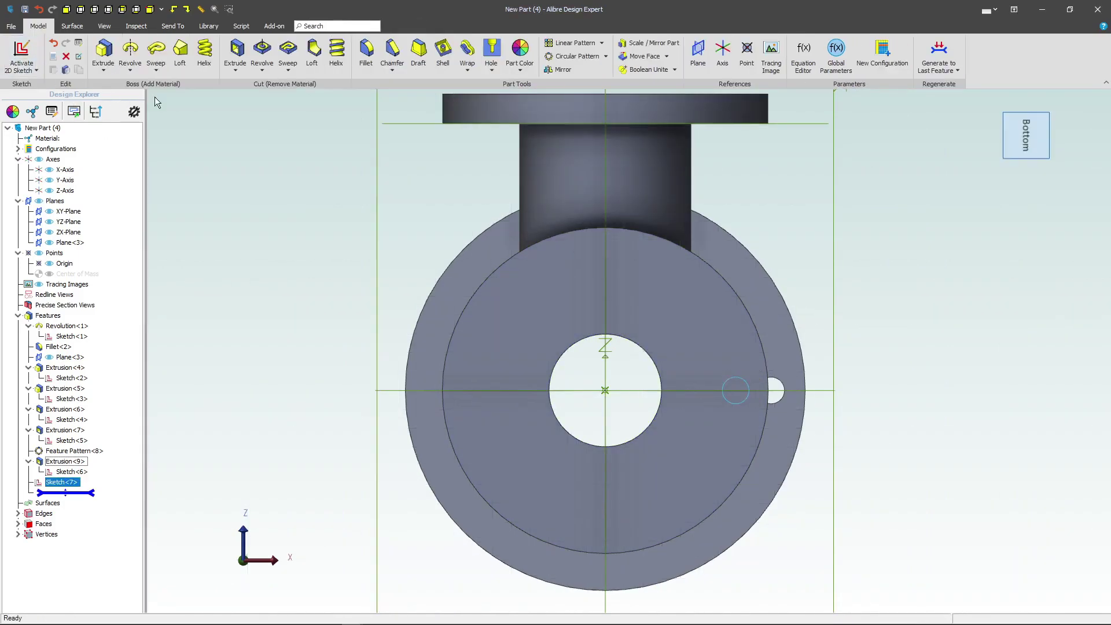
pyautogui.click(238, 55)
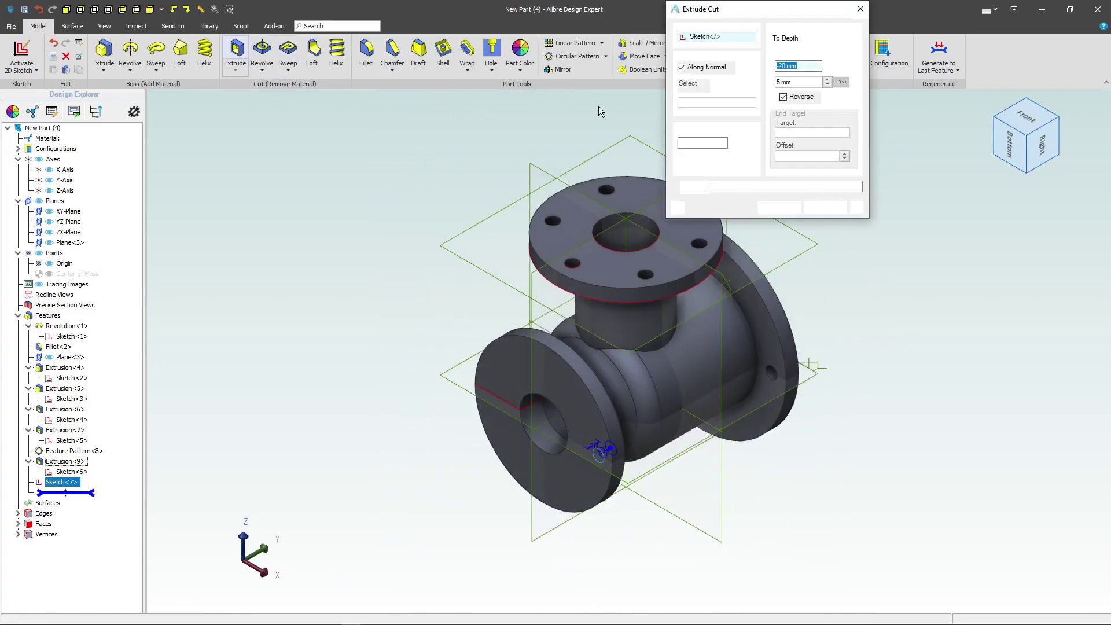
pyautogui.click(825, 37)
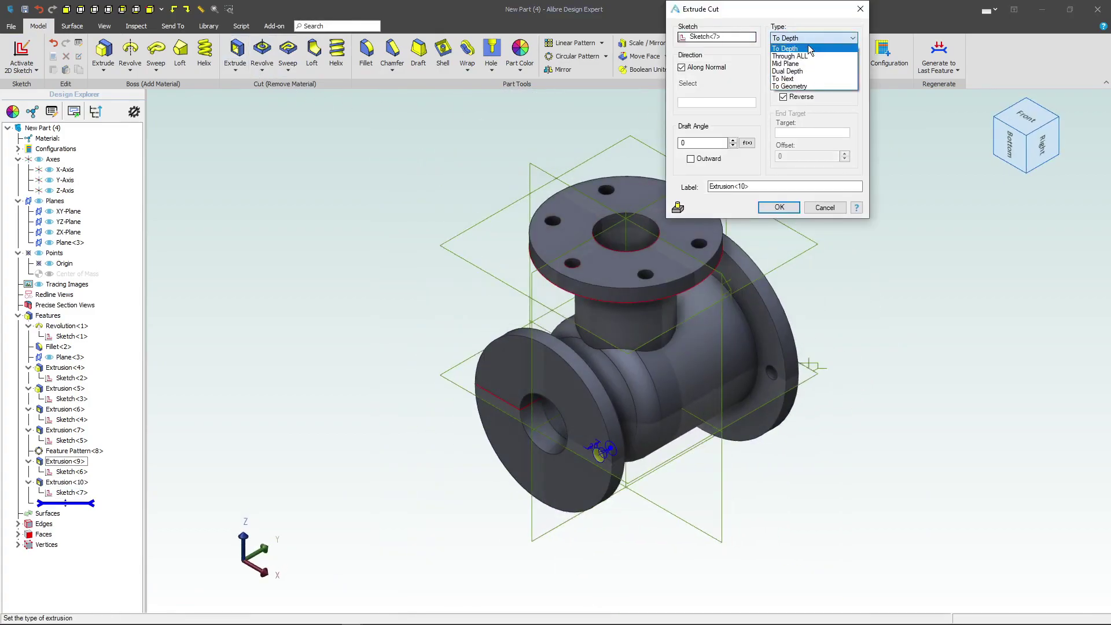
pyautogui.click(809, 78)
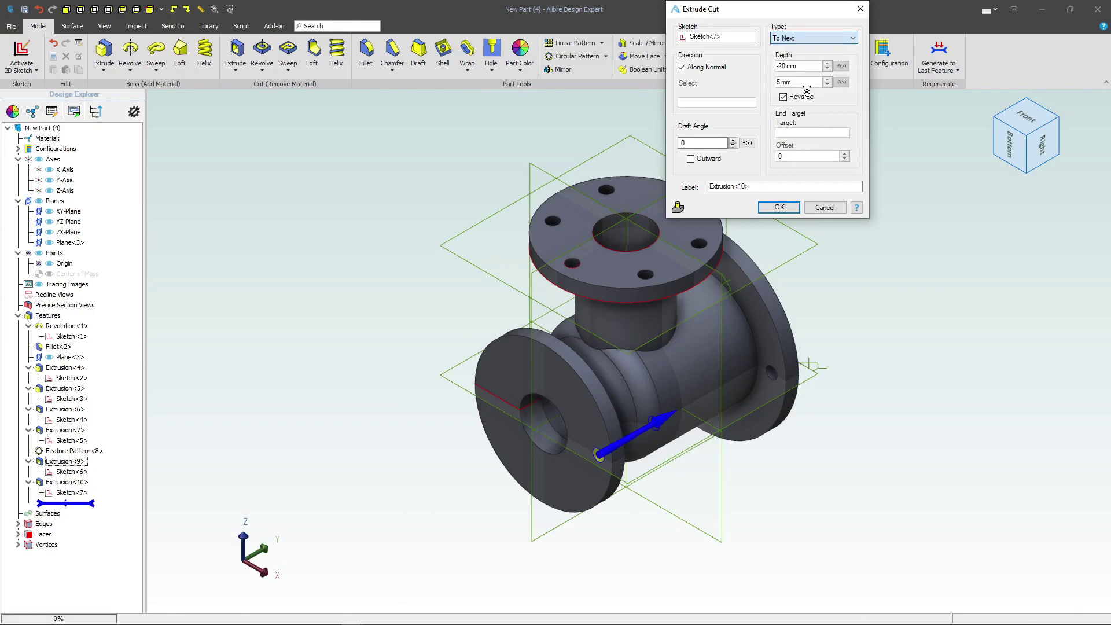
pyautogui.click(779, 207)
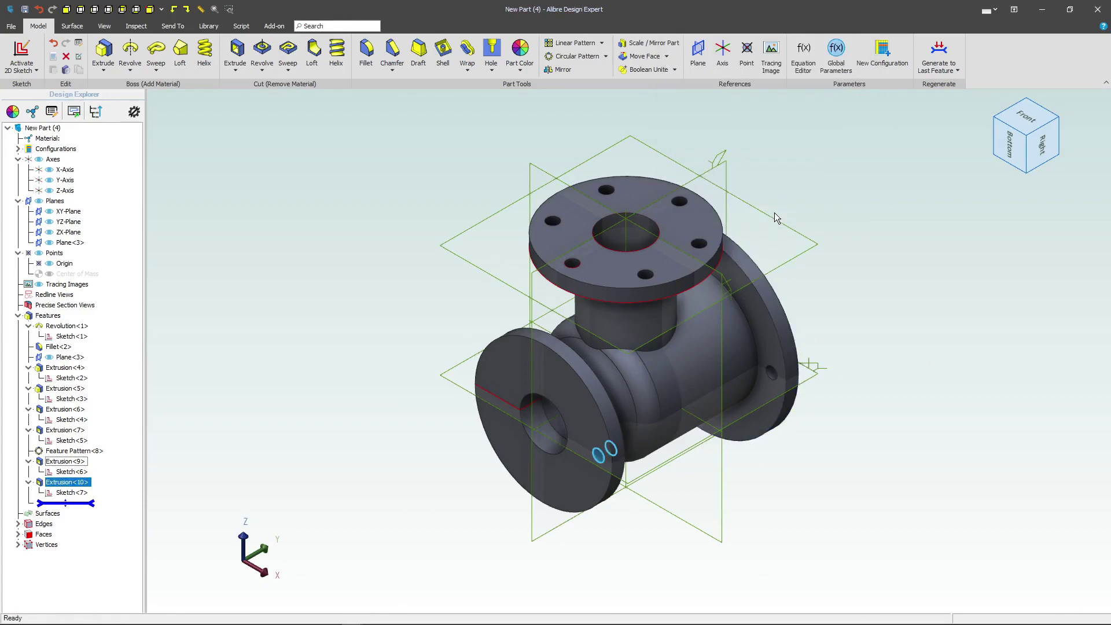
# Set up a six-instance, 60° circular pattern of Extrusion<9> and Extrusion<10> about the Y-Axis and check the preview.
pyautogui.click(576, 58)
pyautogui.scroll(-2, 770, 370)
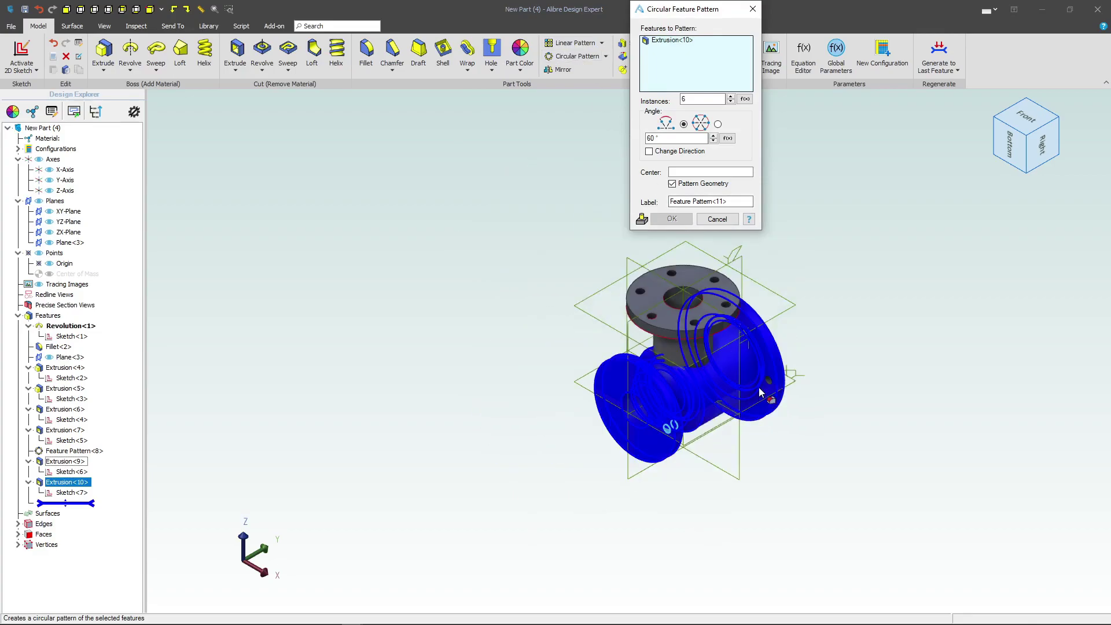
pyautogui.scroll(5, 787, 370)
pyautogui.click(793, 372)
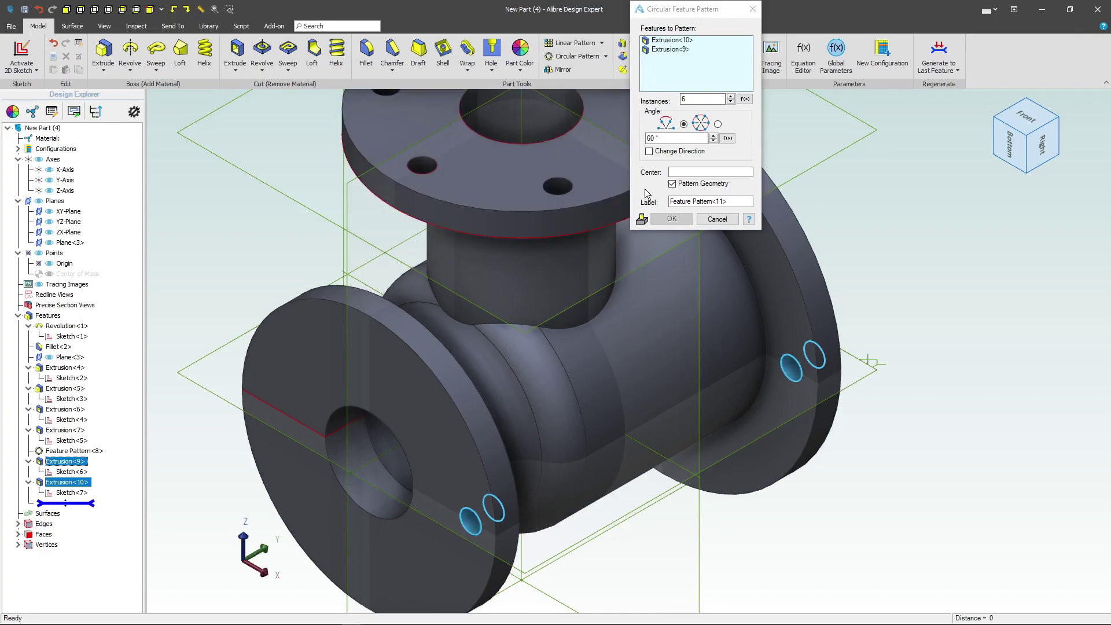
pyautogui.click(698, 173)
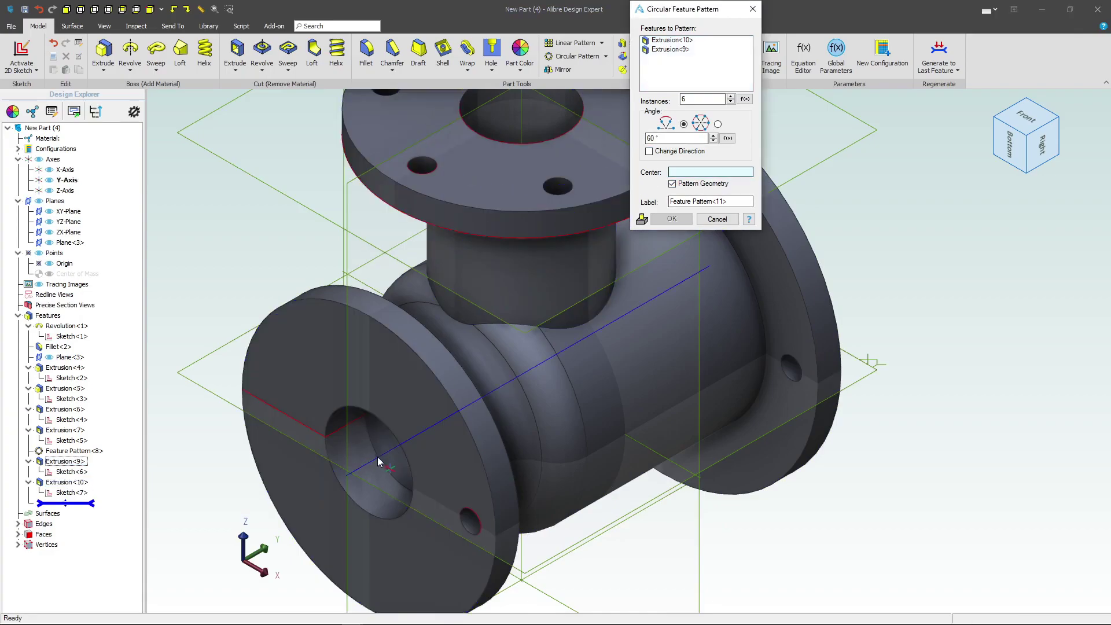
pyautogui.click(376, 462)
pyautogui.scroll(-2, 987, 334)
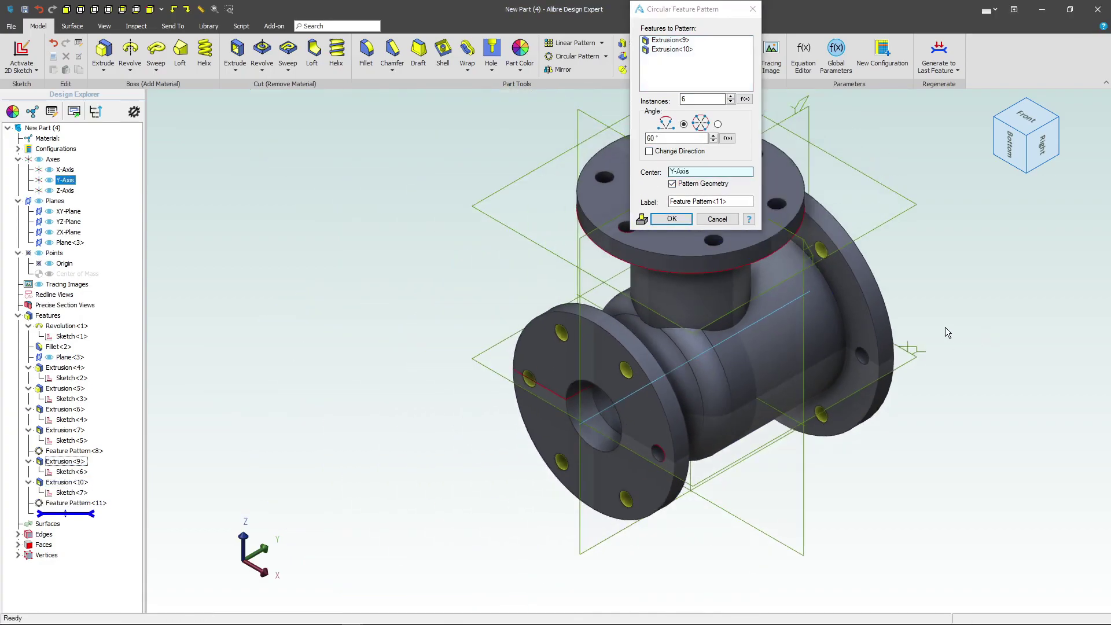
pyautogui.moveTo(946, 328); pyautogui.dragTo(900, 342, button='middle')
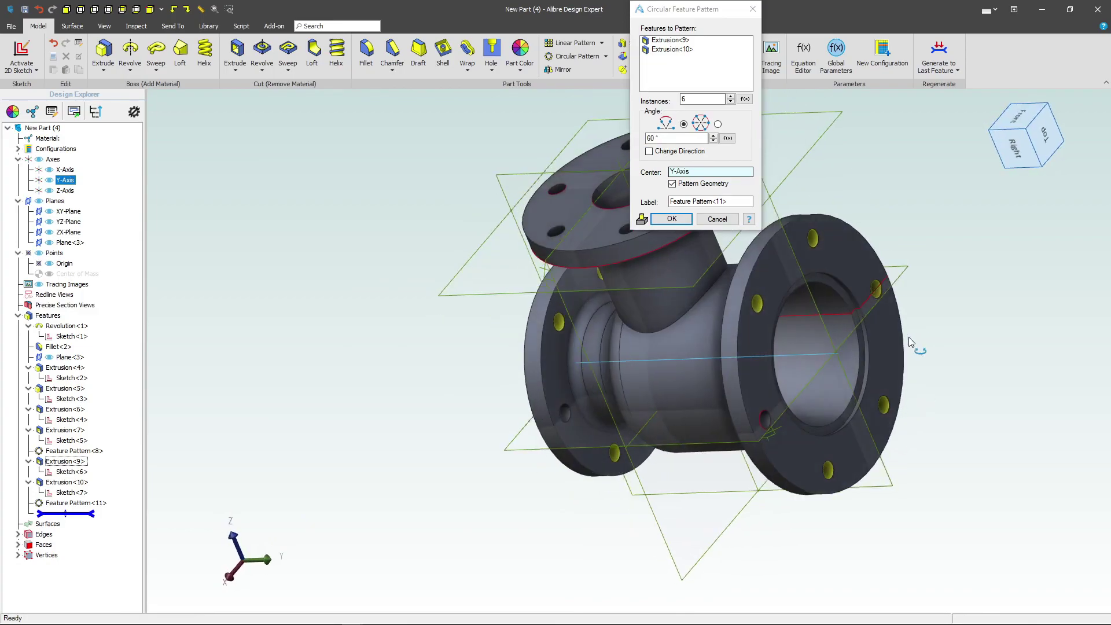
pyautogui.moveTo(895, 371)
pyautogui.mouseDown(button='middle')
pyautogui.moveTo(930, 336)
pyautogui.moveTo(931, 355)
pyautogui.mouseUp(button='middle')
# Accept the circular pattern and view the tee from the top-front-right isometric corner.
pyautogui.click(672, 219)
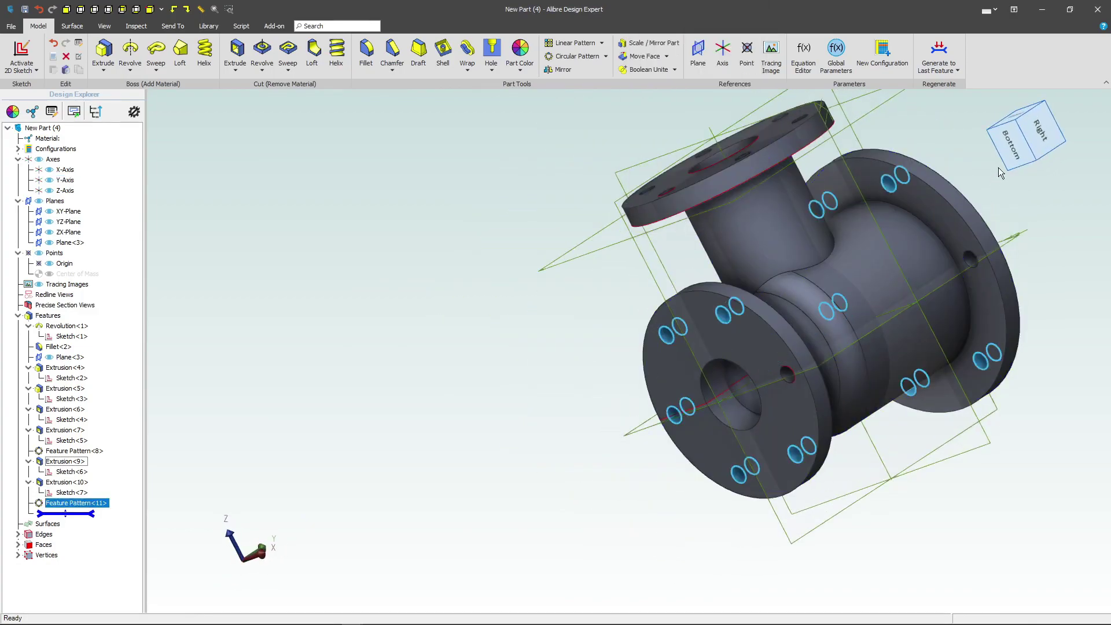
pyautogui.click(1048, 108)
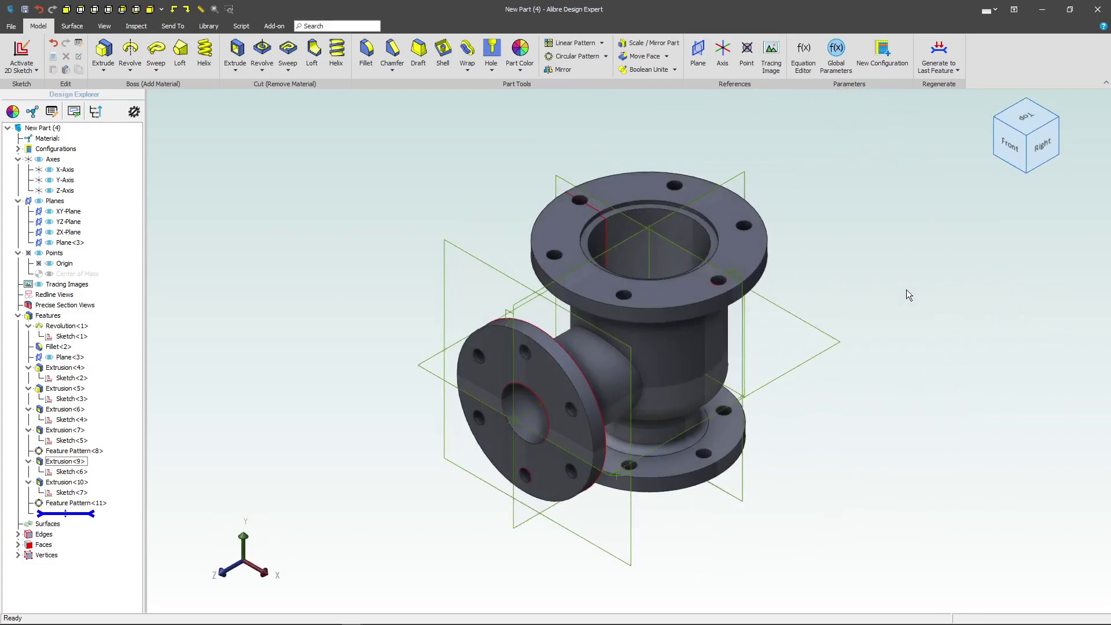